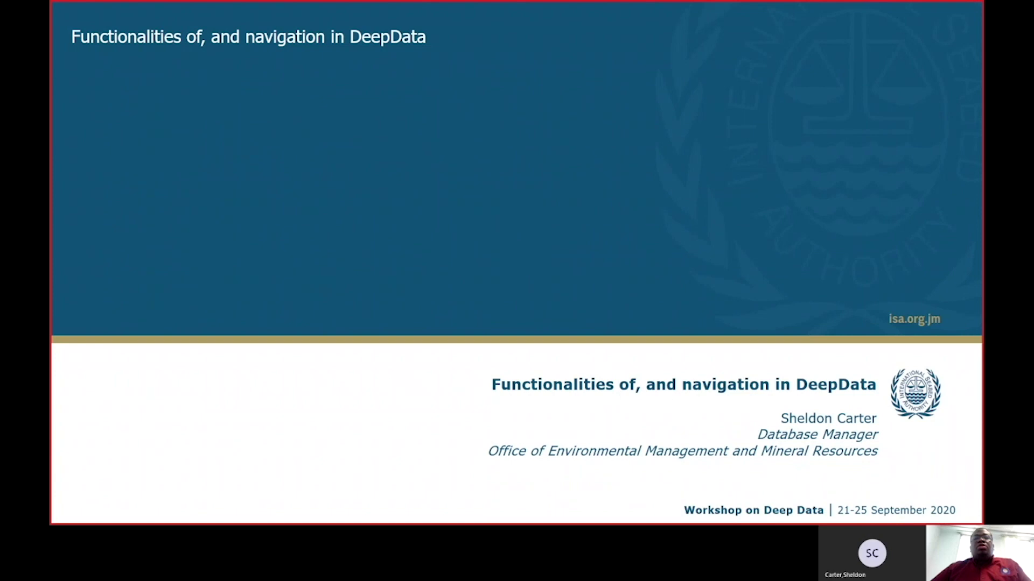
- Advance the PowerPoint deck from the DeepData title slide toward the Demonstration agenda slide
{"action": "key", "text": "Right"}
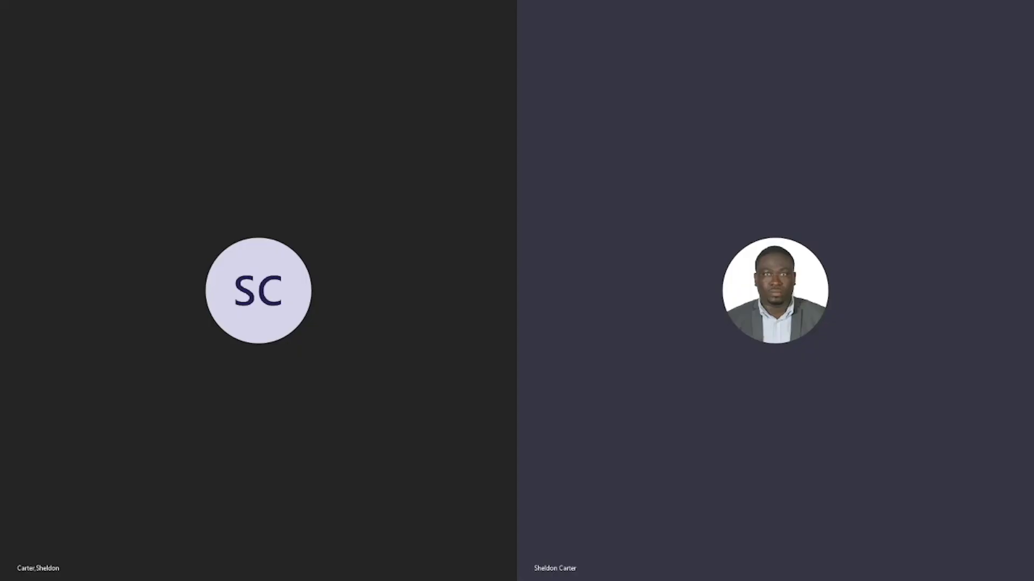
- Open data.isa.org.jm/isa/map/ in Edge from the 'data' address-bar suggestion
{"action": "type", "text": "data"}
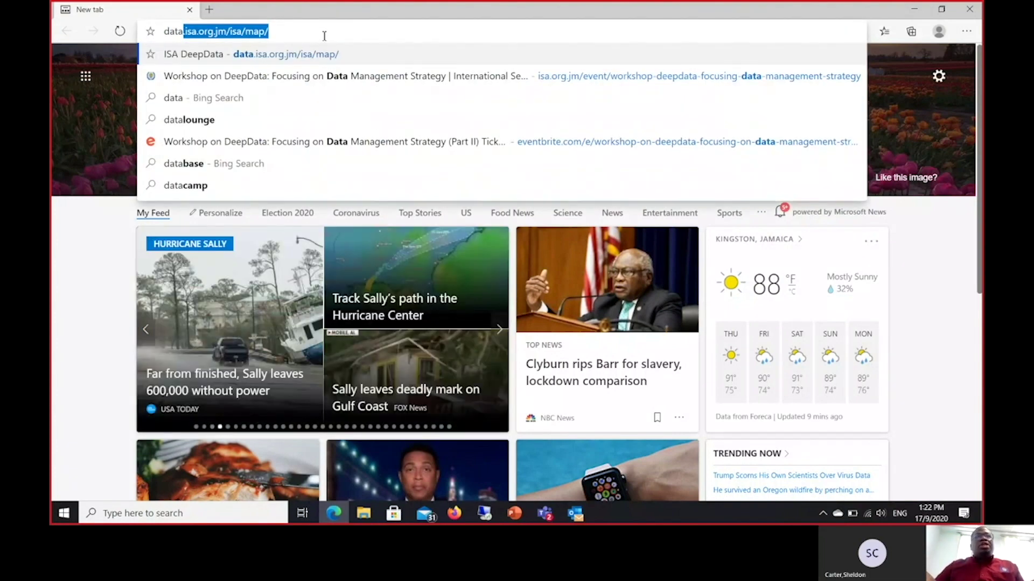
{"action": "key", "text": "Return"}
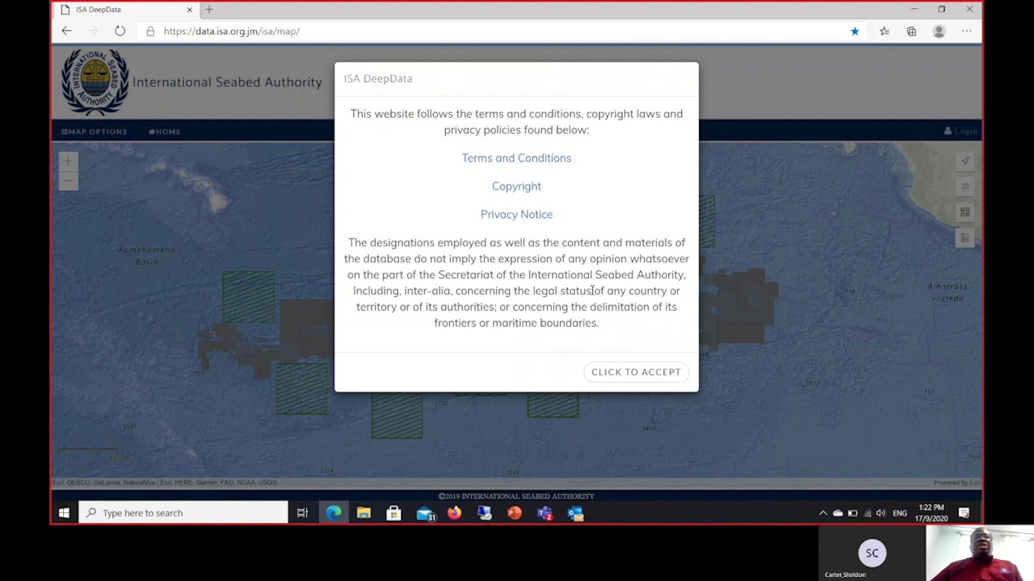
- Accept the site's terms and zoom in and out around the claim areas
{"action": "left_click", "coordinate": [642, 378]}
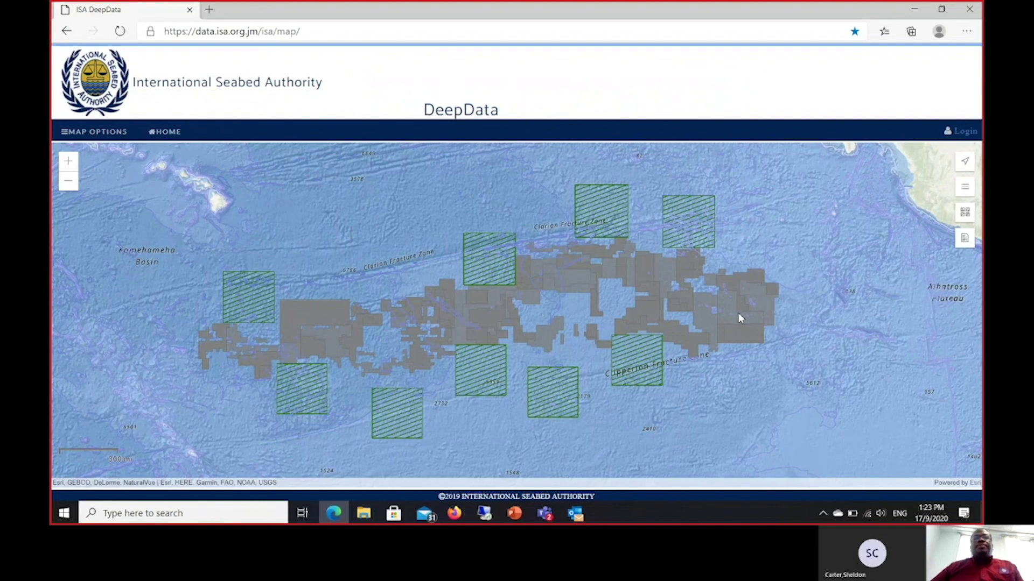
{"action": "left_click", "coordinate": [69, 180]}
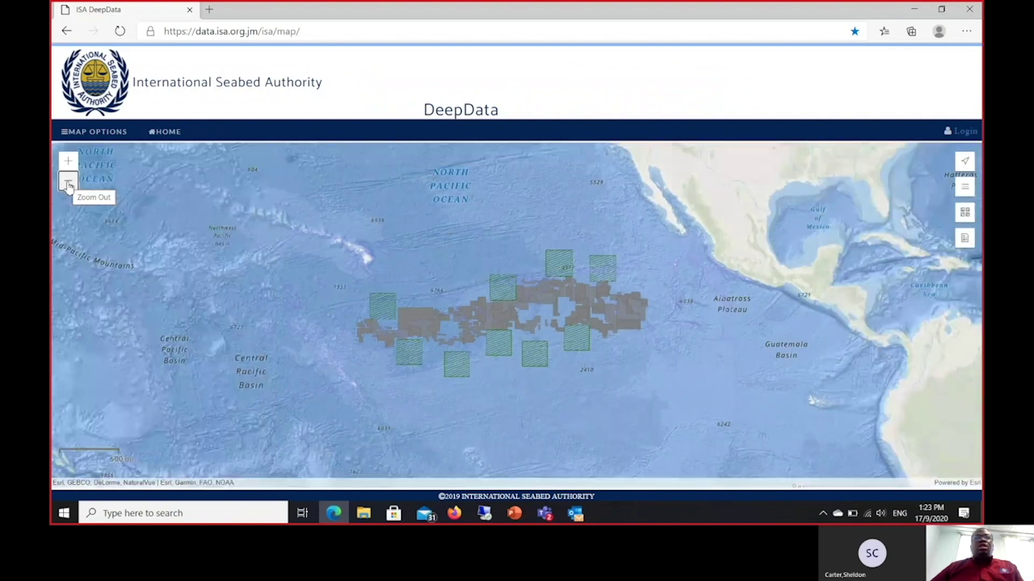
{"action": "left_click", "coordinate": [68, 161]}
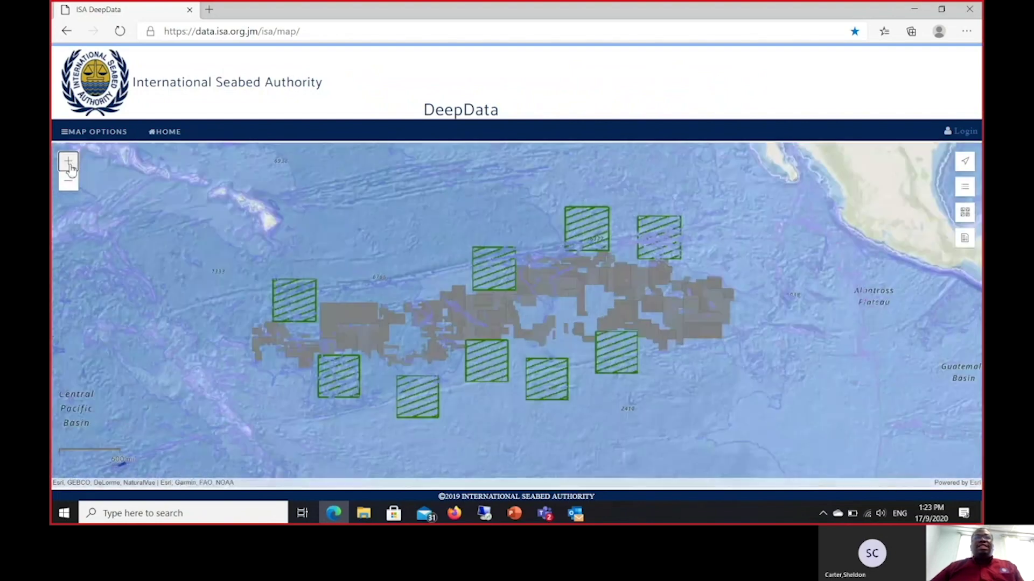
{"action": "left_click", "coordinate": [68, 161]}
{"action": "left_click", "coordinate": [69, 181]}
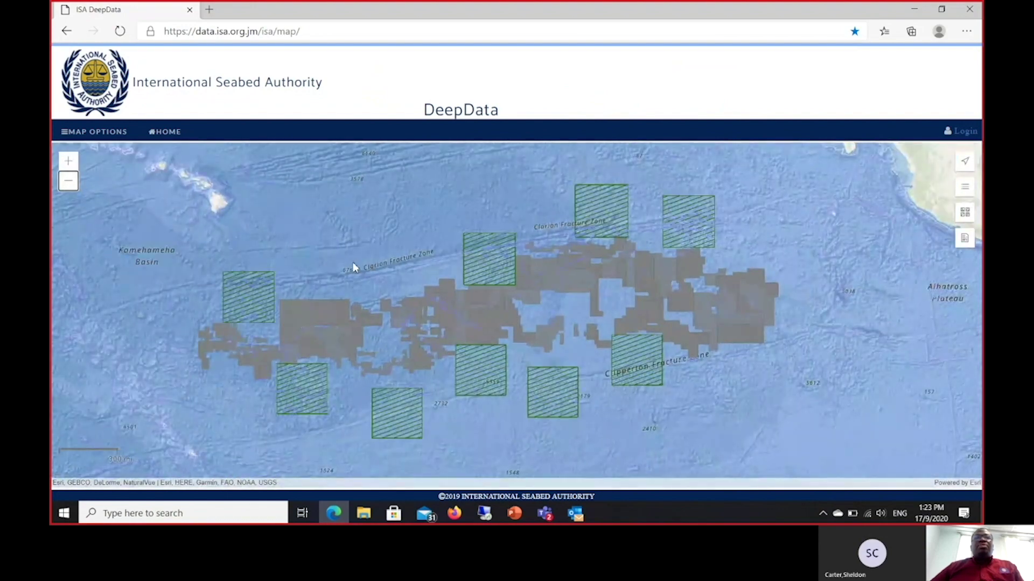
- Pan the map west toward the Mid-Pacific Mountains, then return to the home extent
{"action": "left_click_drag", "start_coordinate": [357, 249], "coordinate": [325, 231]}
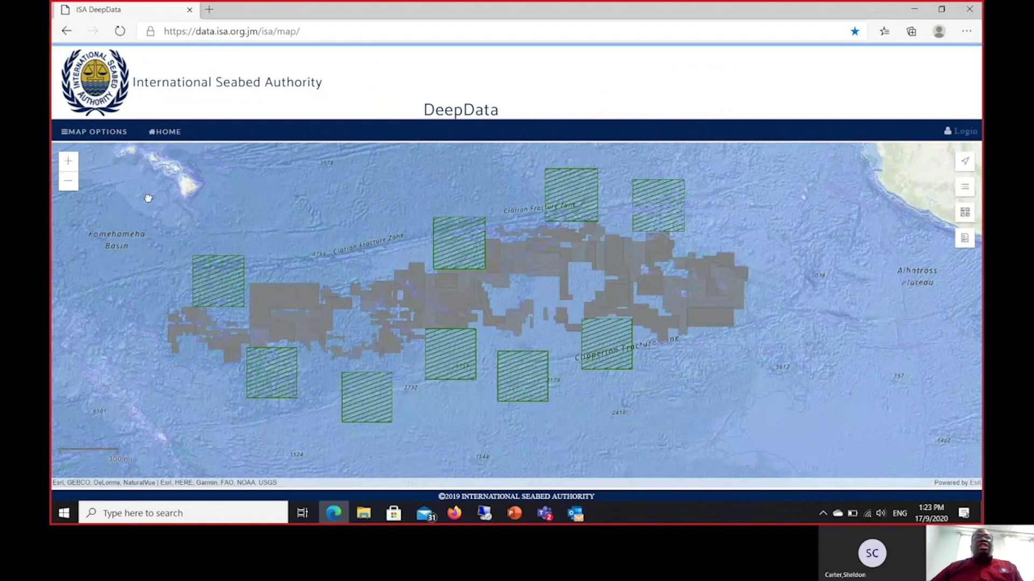
{"action": "left_click_drag", "start_coordinate": [148, 198], "coordinate": [327, 243]}
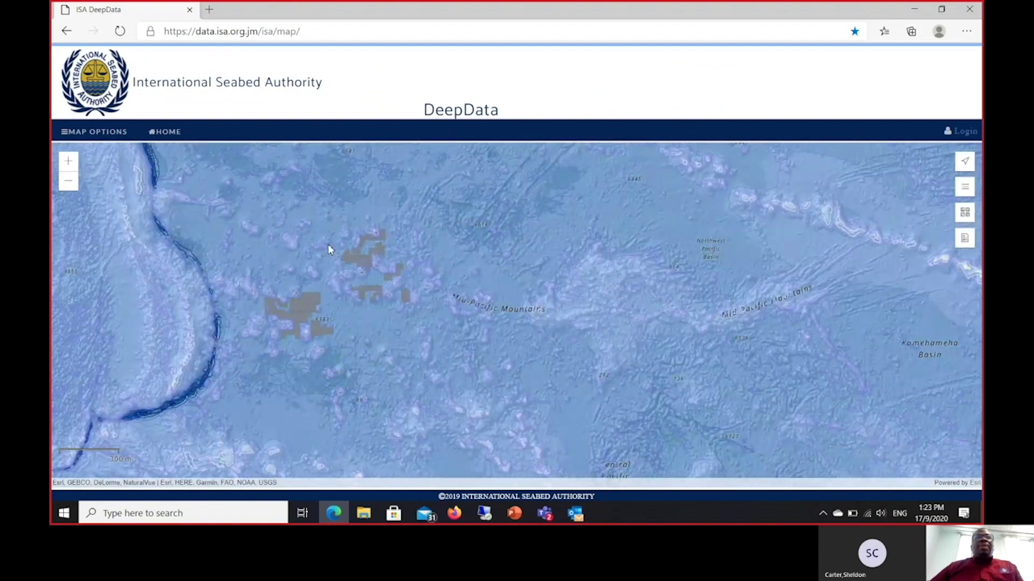
{"action": "left_click", "coordinate": [161, 133]}
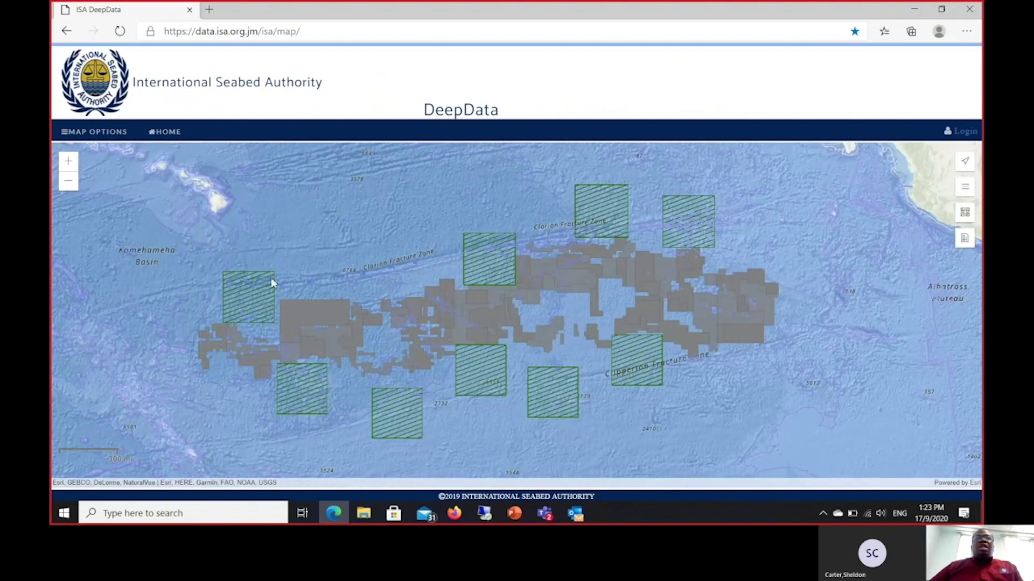
- Pan to the Mid-Pacific Mountains, snap back to the Clarion-Clipperton home view, and show the layer list
{"action": "left_click_drag", "start_coordinate": [270, 278], "coordinate": [920, 296]}
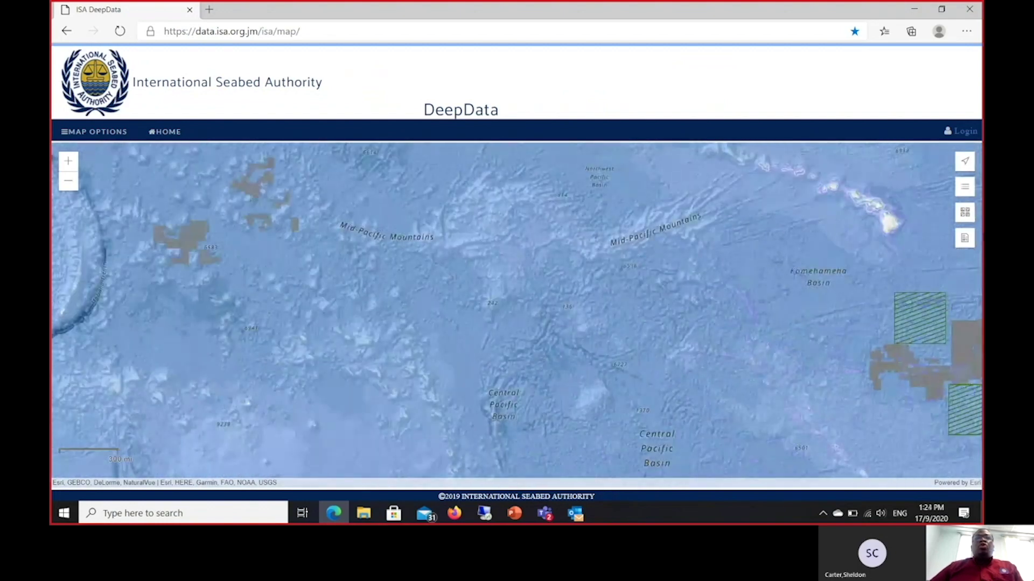
{"action": "left_click", "coordinate": [957, 189]}
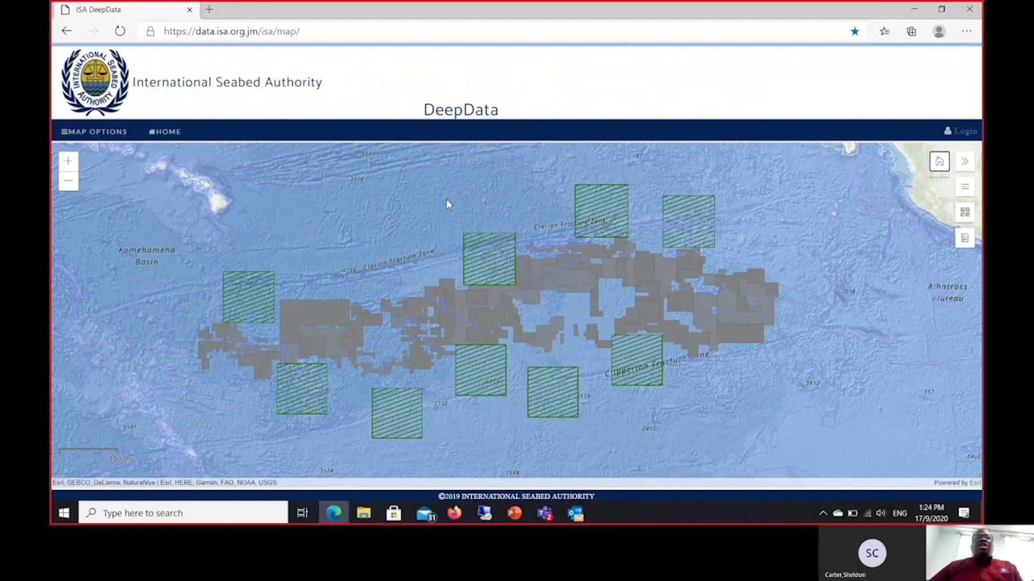
{"action": "left_click", "coordinate": [965, 188]}
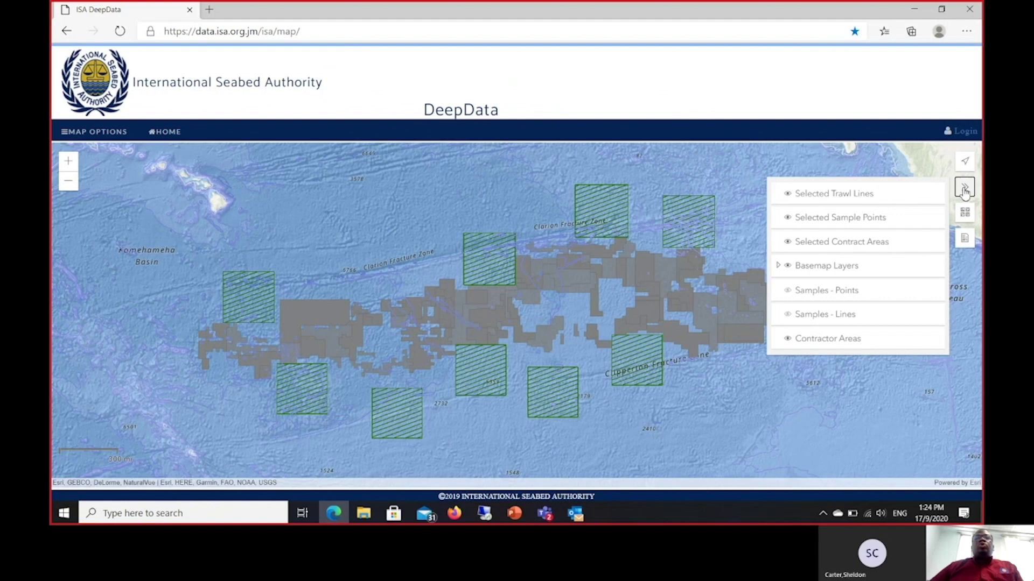
- Switch on the Hydrothermal Vent and ISA Abyssal Biology Points basemap layers, then zoom out
{"action": "left_click", "coordinate": [807, 265]}
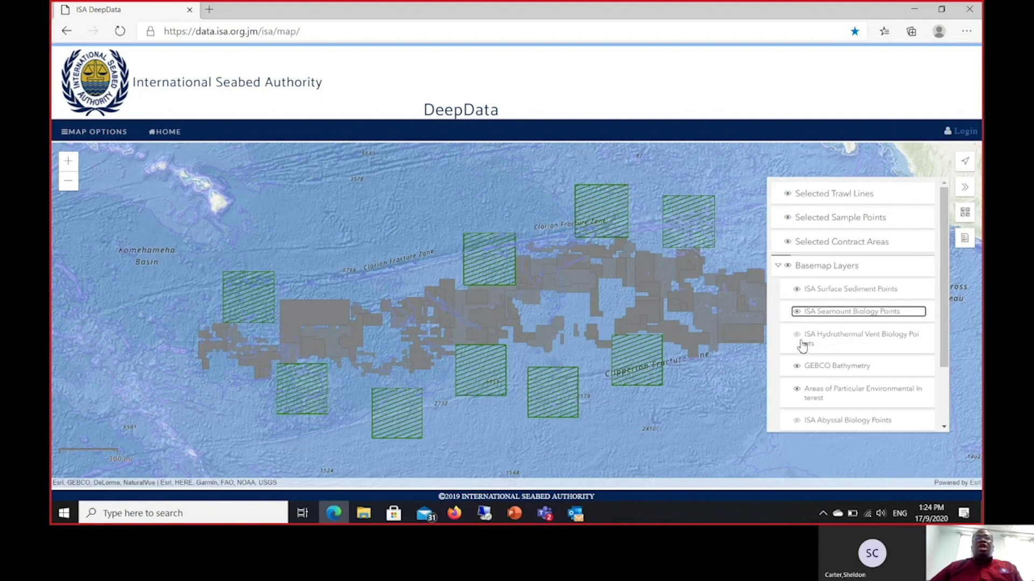
{"action": "left_click", "coordinate": [802, 344]}
{"action": "left_click", "coordinate": [796, 420]}
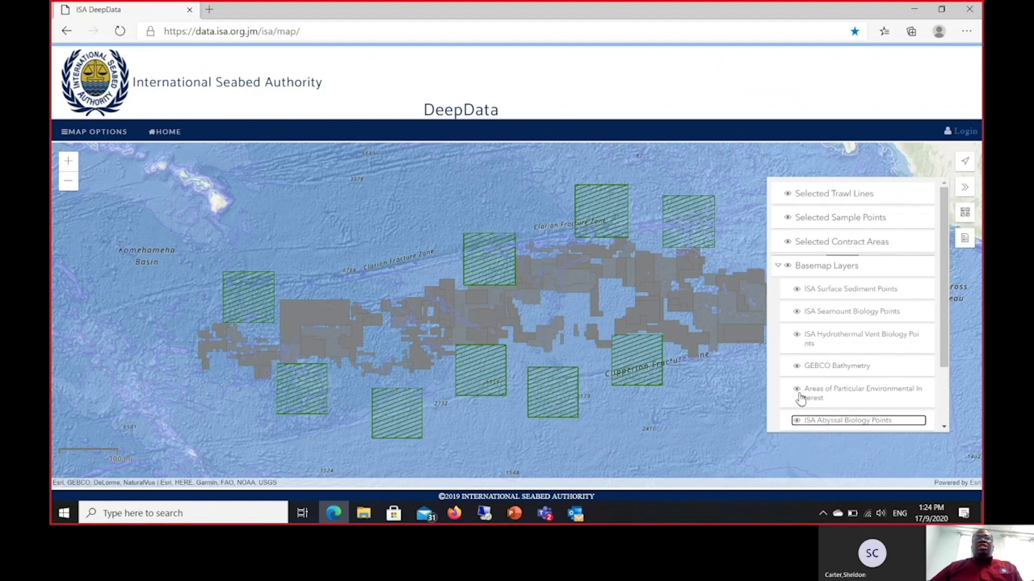
{"action": "scroll", "coordinate": [813, 377], "scroll_direction": "down", "scroll_amount": 2}
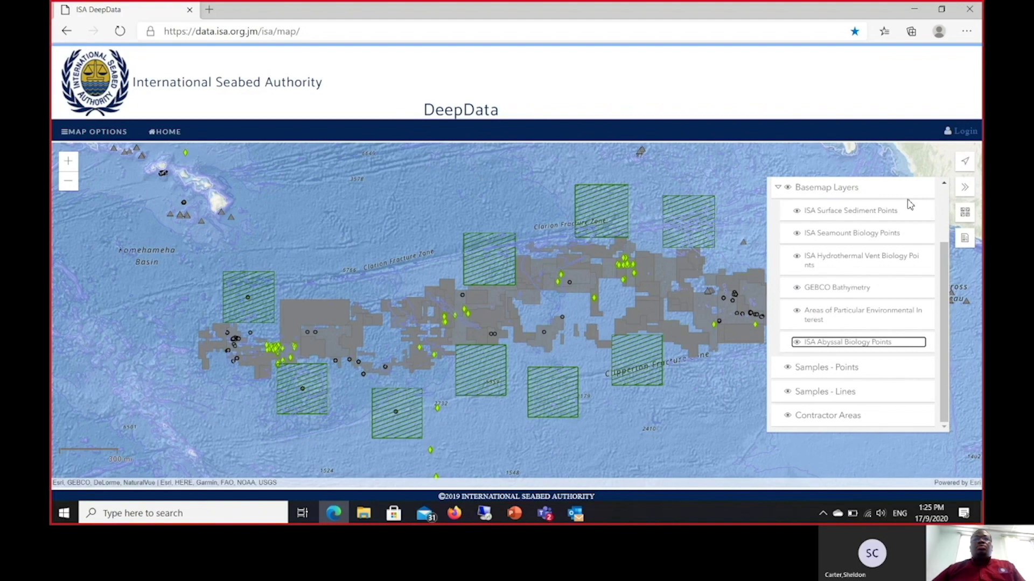
{"action": "scroll", "coordinate": [651, 309], "scroll_direction": "down", "scroll_amount": 2}
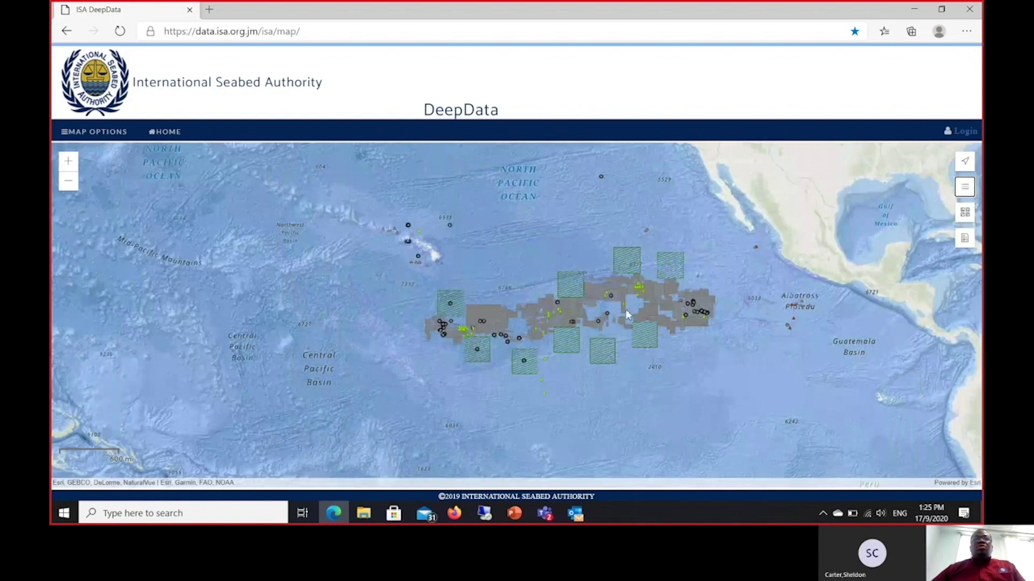
{"action": "scroll", "coordinate": [590, 314], "scroll_direction": "up", "scroll_amount": 1}
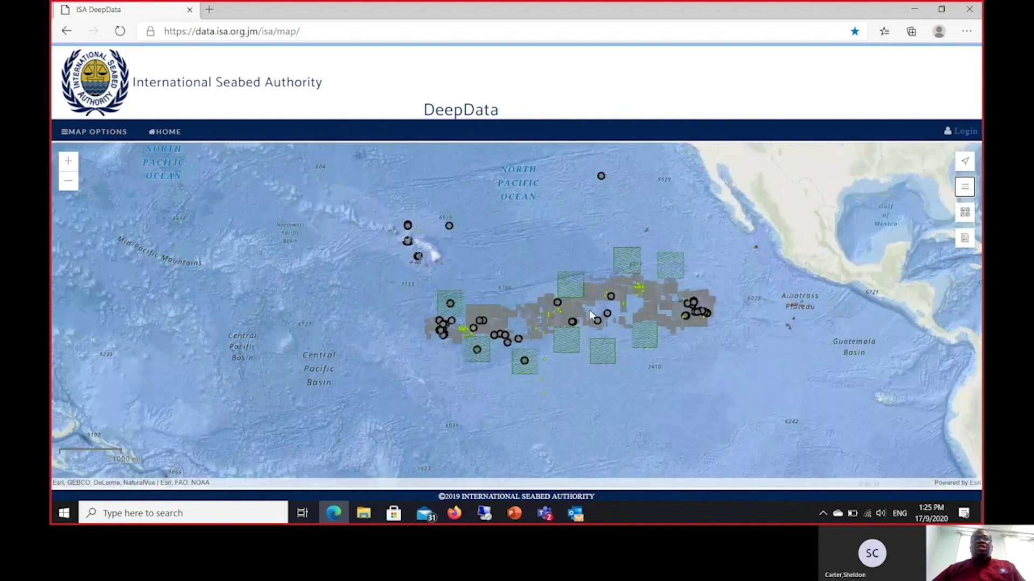
{"action": "scroll", "coordinate": [591, 314], "scroll_direction": "down", "scroll_amount": 1}
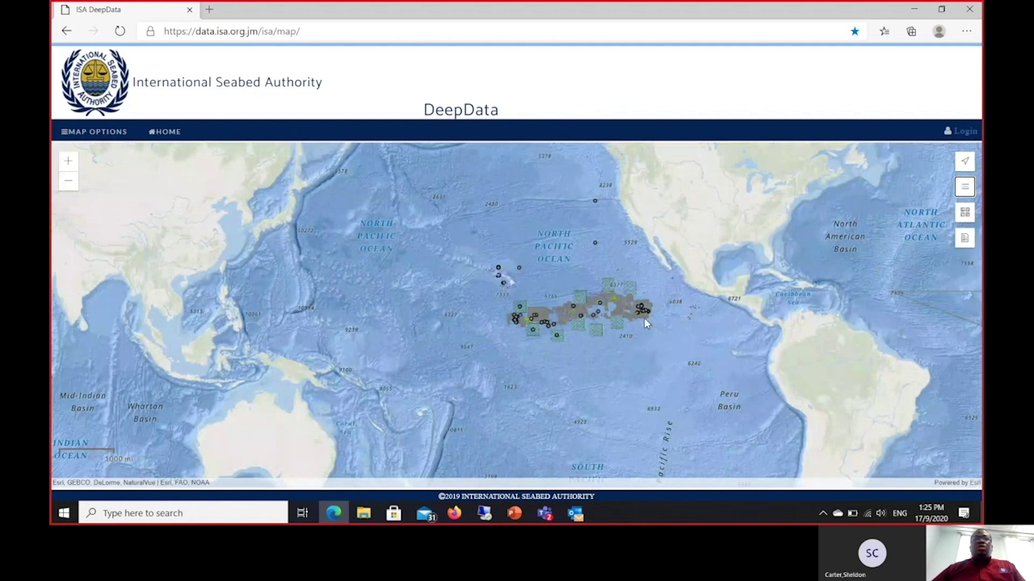
- Scroll through the Reference Layers legend's point symbols and GEBCO depth classes, then close it
{"action": "scroll", "coordinate": [643, 317], "scroll_direction": "up", "scroll_amount": 2}
{"action": "left_click", "coordinate": [964, 238]}
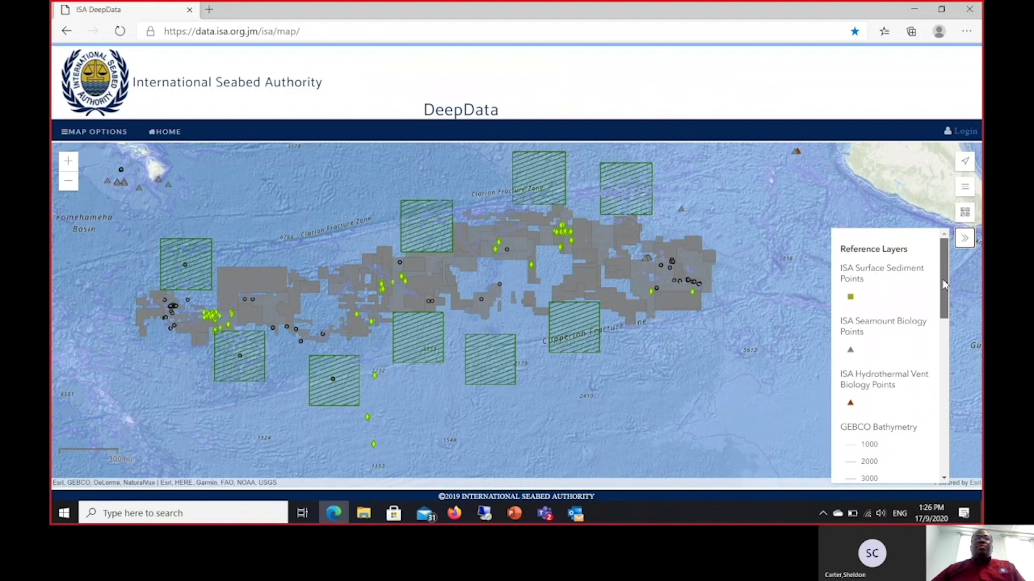
{"action": "left_click_drag", "start_coordinate": [944, 284], "coordinate": [945, 353]}
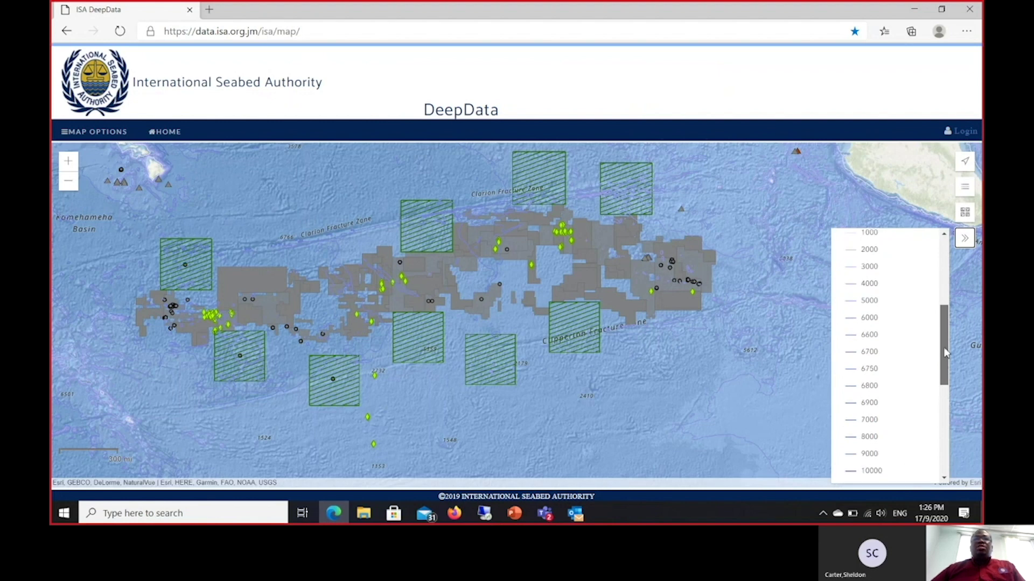
{"action": "left_click_drag", "start_coordinate": [944, 353], "coordinate": [956, 277]}
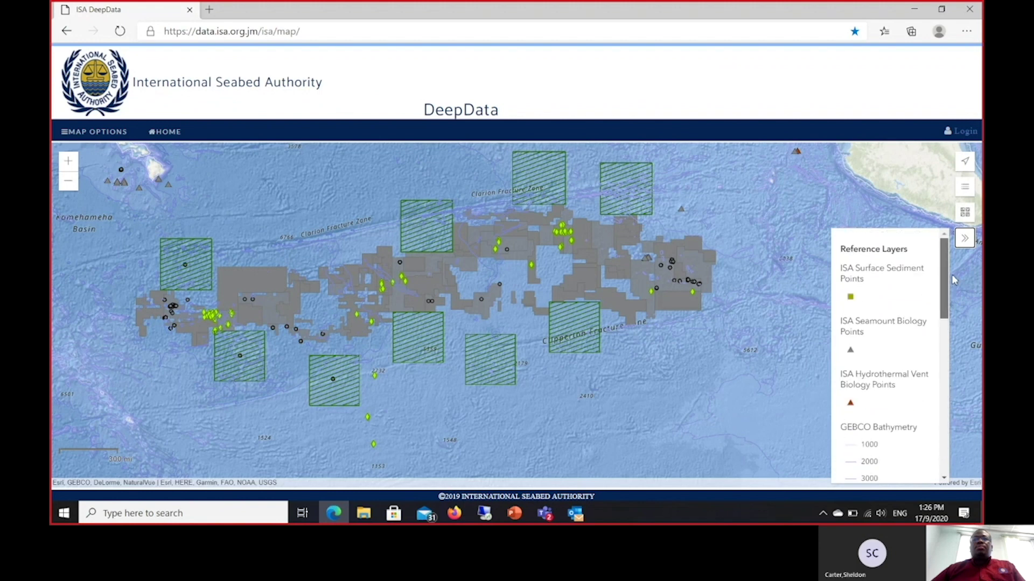
{"action": "left_click", "coordinate": [962, 239]}
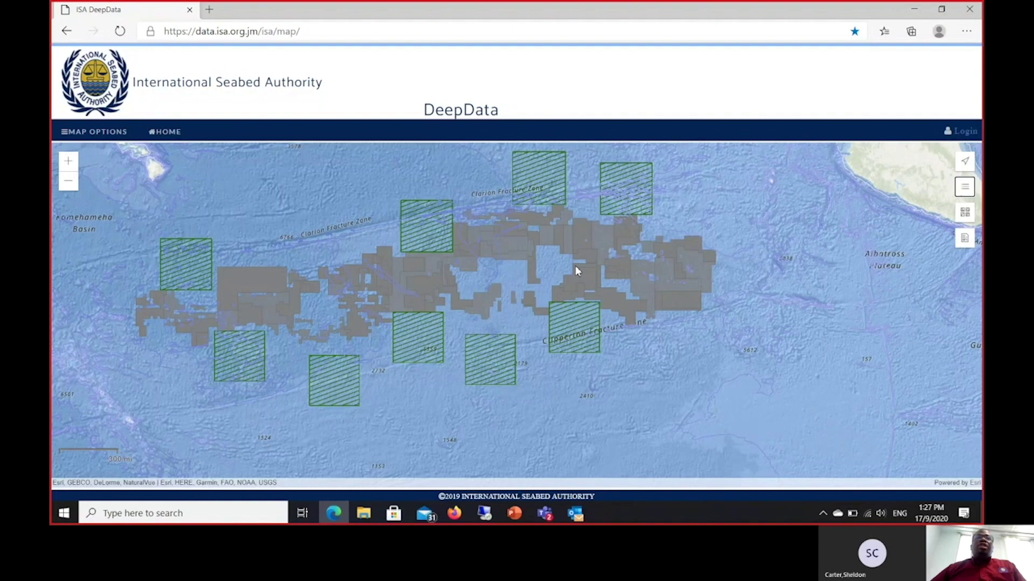
- Inspect the overlapping contractor area records CIICPMN1 and GSRPMN1, then dismiss the popup
{"action": "scroll", "coordinate": [574, 245], "scroll_direction": "up", "scroll_amount": 1}
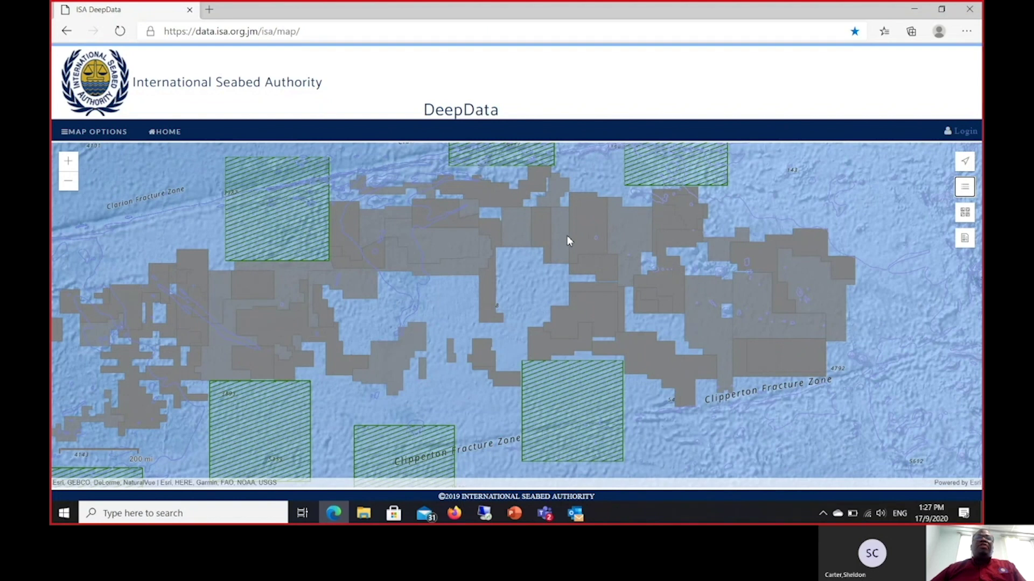
{"action": "left_click", "coordinate": [573, 224]}
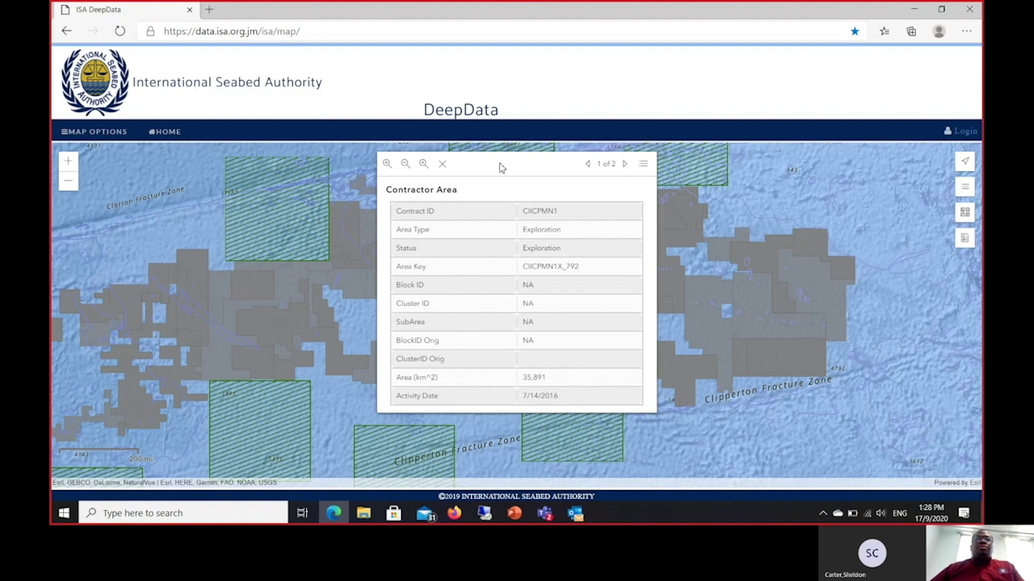
{"action": "left_click", "coordinate": [624, 165]}
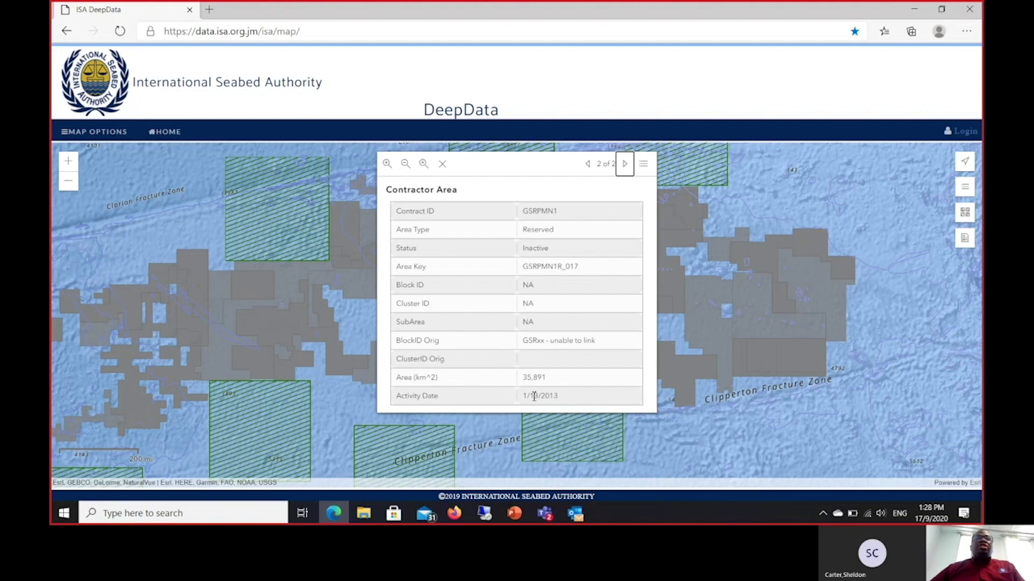
{"action": "key", "text": "Escape"}
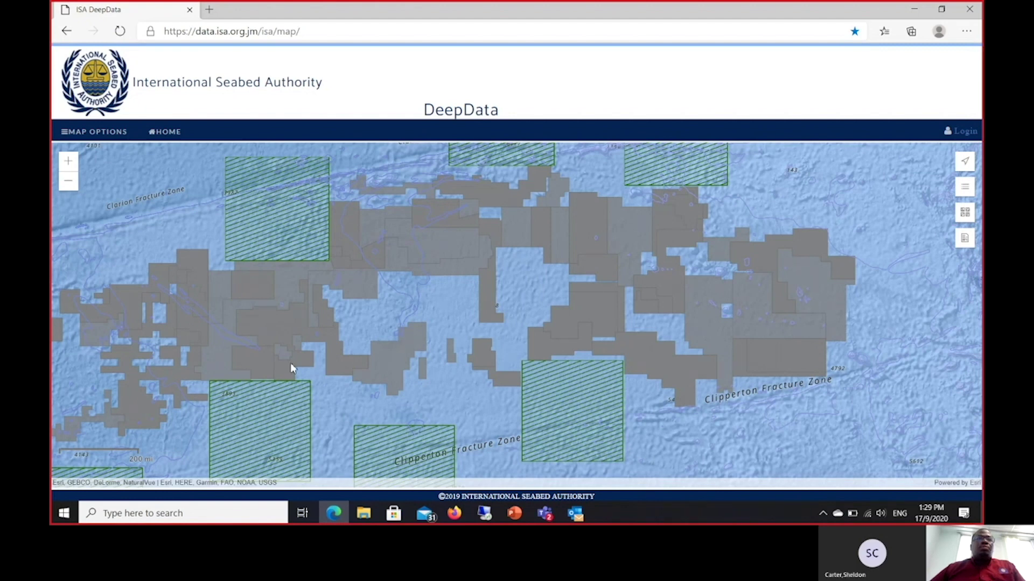
- Check another grey contractor area's second record, the 24,311 km² MARAWAPMN1, then dismiss it
{"action": "left_click", "coordinate": [541, 353]}
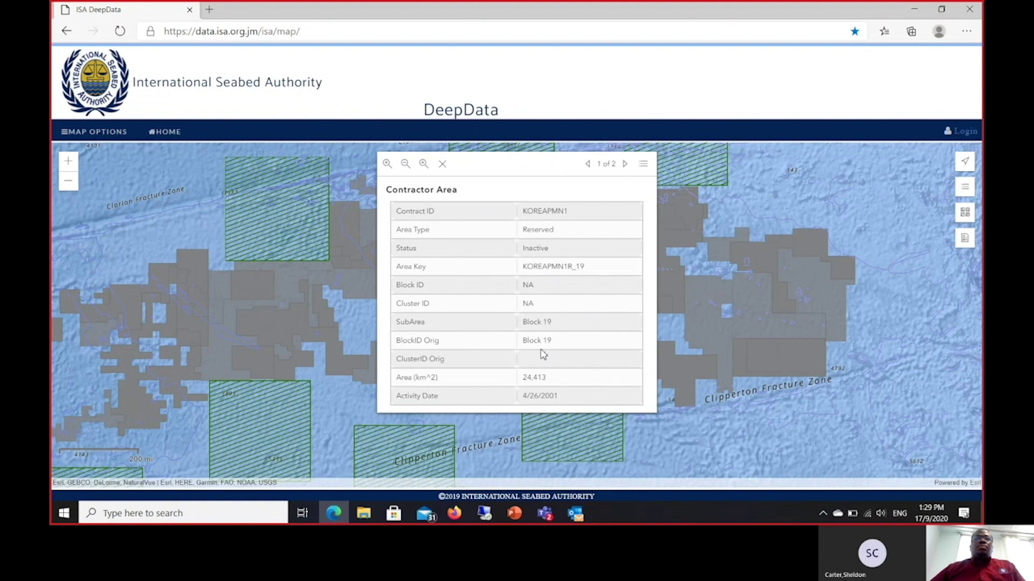
{"action": "left_click", "coordinate": [624, 165]}
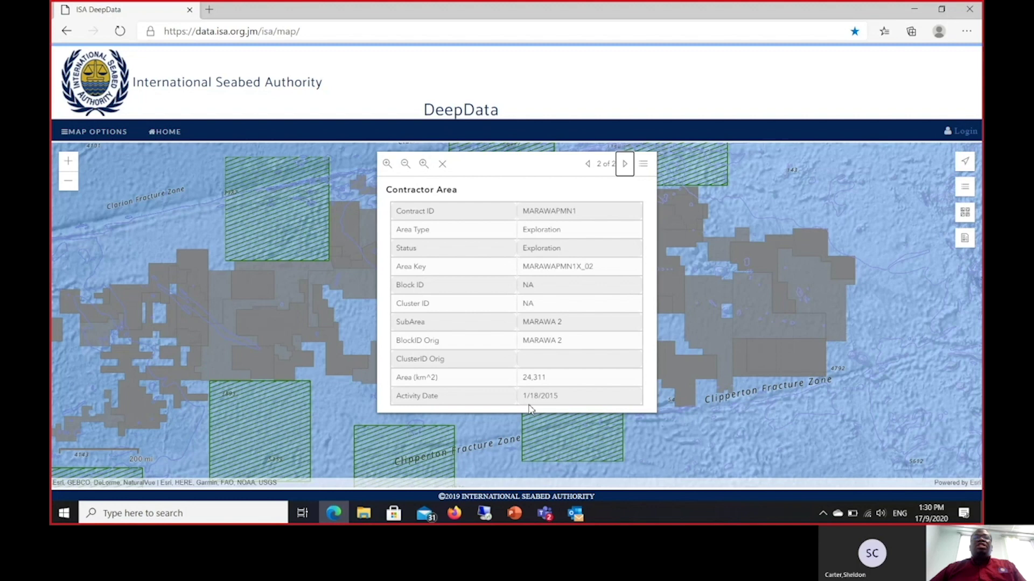
{"action": "key", "text": "Escape"}
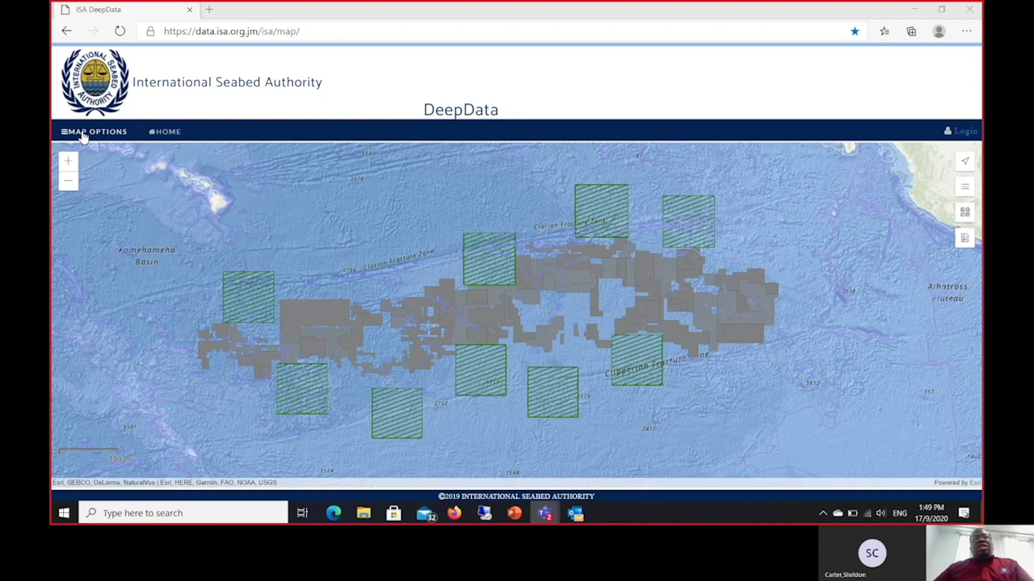
- Open MAP OPTIONS to reveal the Contractors - Mineral Type list with PMN, PMS and CRFC toggles
{"action": "left_click", "coordinate": [84, 137]}
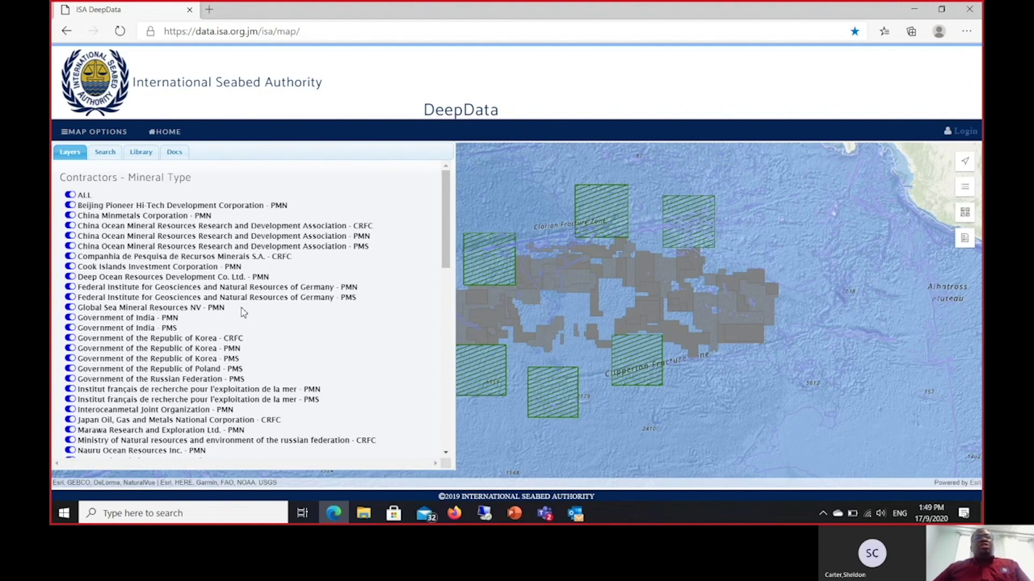
- Scroll through the Contractors - Mineral Type list and turn every contractor off with the ALL toggle
{"action": "scroll", "coordinate": [243, 312], "scroll_direction": "down", "scroll_amount": 3}
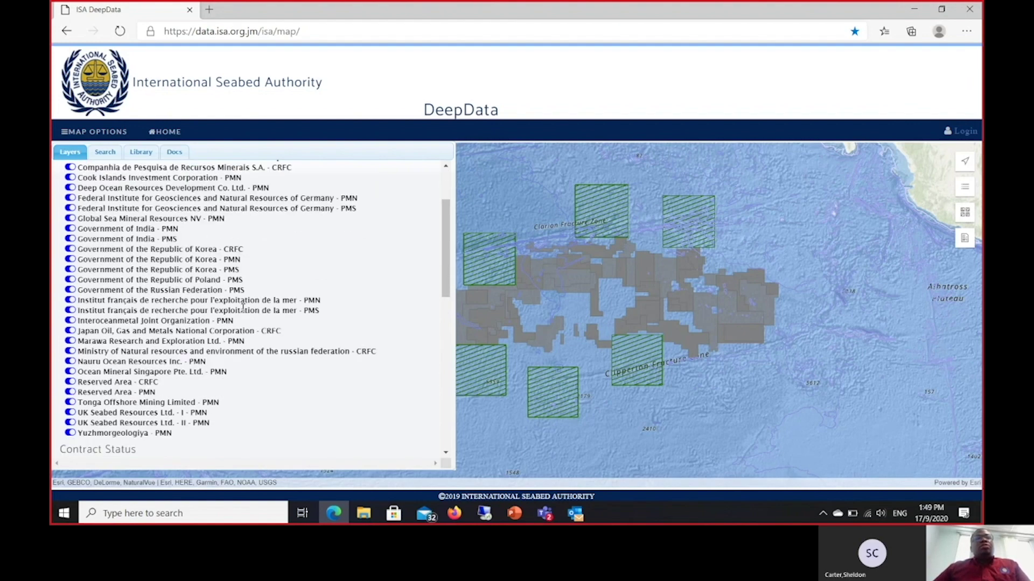
{"action": "scroll", "coordinate": [243, 312], "scroll_direction": "up", "scroll_amount": 3}
{"action": "scroll", "coordinate": [244, 313], "scroll_direction": "down", "scroll_amount": 3}
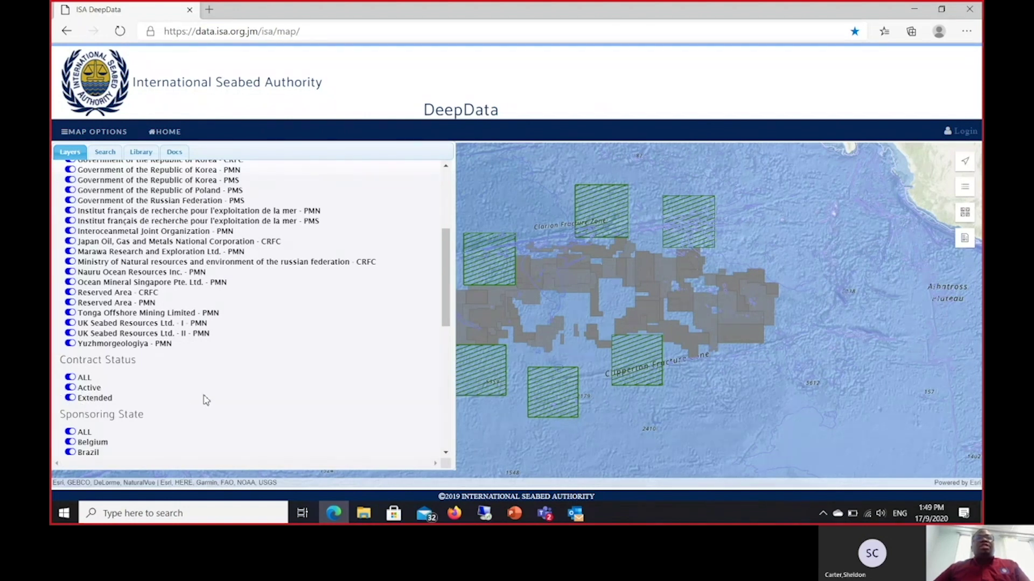
{"action": "scroll", "coordinate": [206, 401], "scroll_direction": "down", "scroll_amount": 3}
{"action": "scroll", "coordinate": [153, 381], "scroll_direction": "down", "scroll_amount": 1}
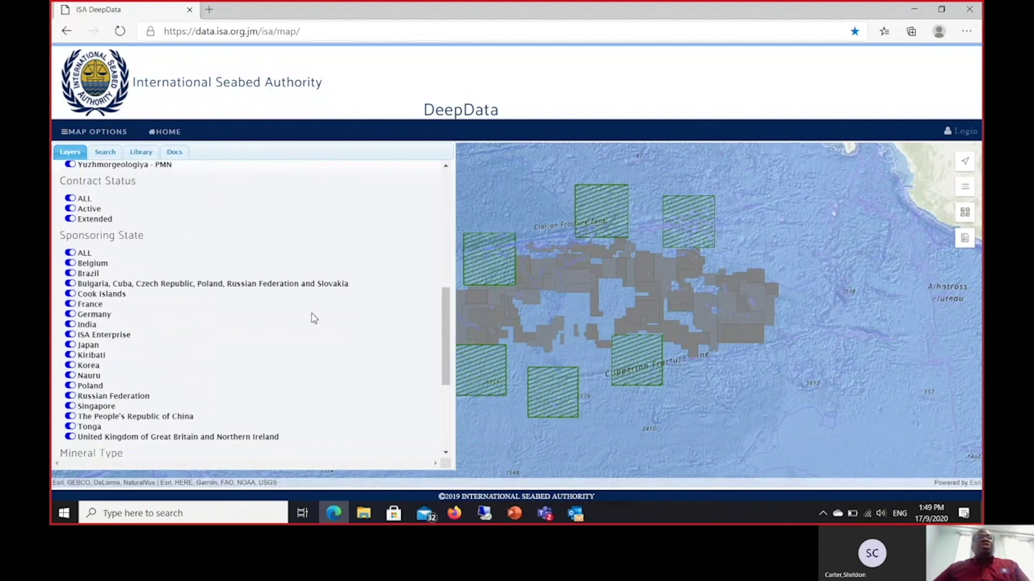
{"action": "scroll", "coordinate": [323, 342], "scroll_direction": "down", "scroll_amount": 3}
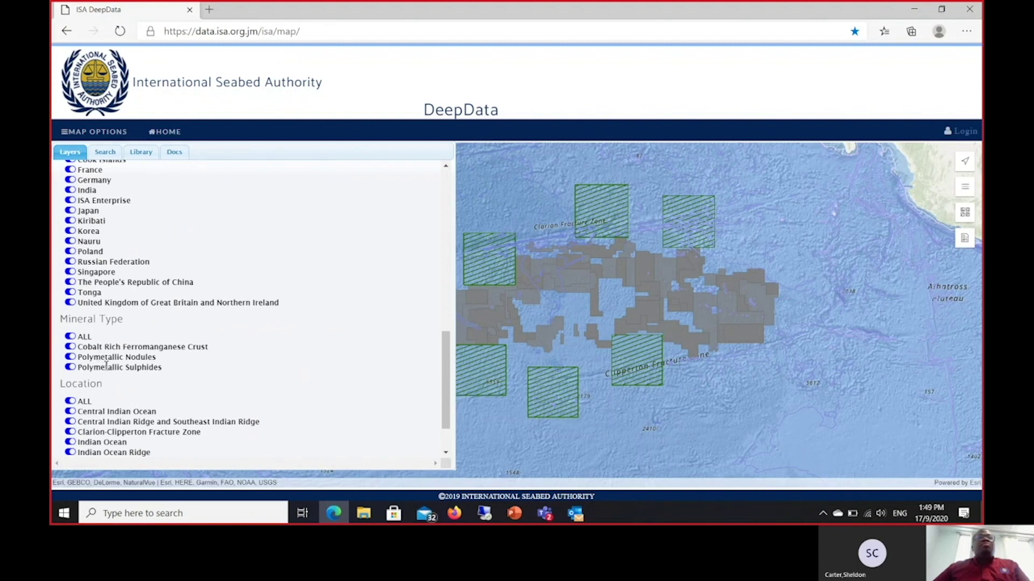
{"action": "scroll", "coordinate": [343, 376], "scroll_direction": "down", "scroll_amount": 2}
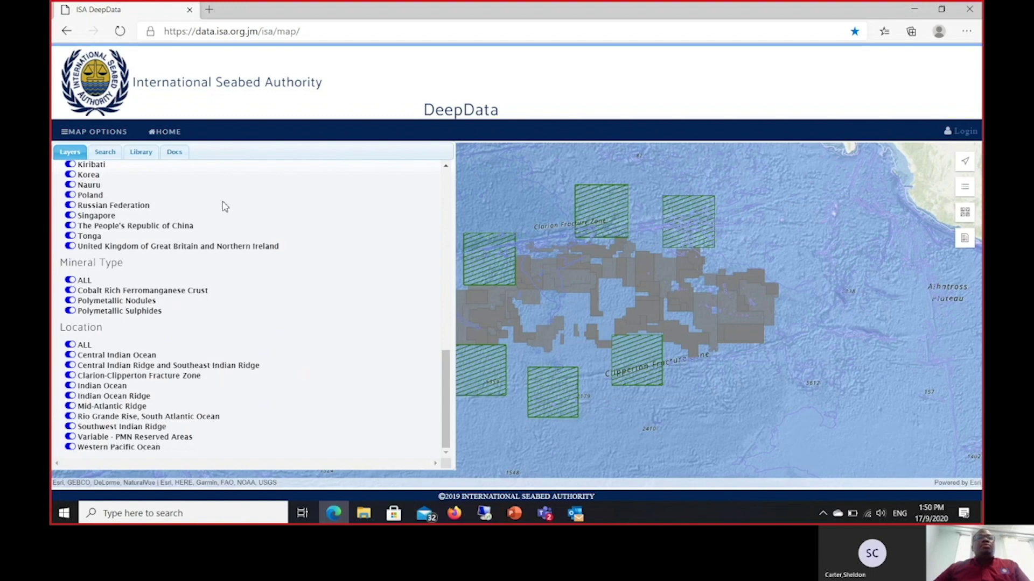
{"action": "scroll", "coordinate": [231, 231], "scroll_direction": "up", "scroll_amount": 7}
{"action": "scroll", "coordinate": [234, 236], "scroll_direction": "up", "scroll_amount": 3}
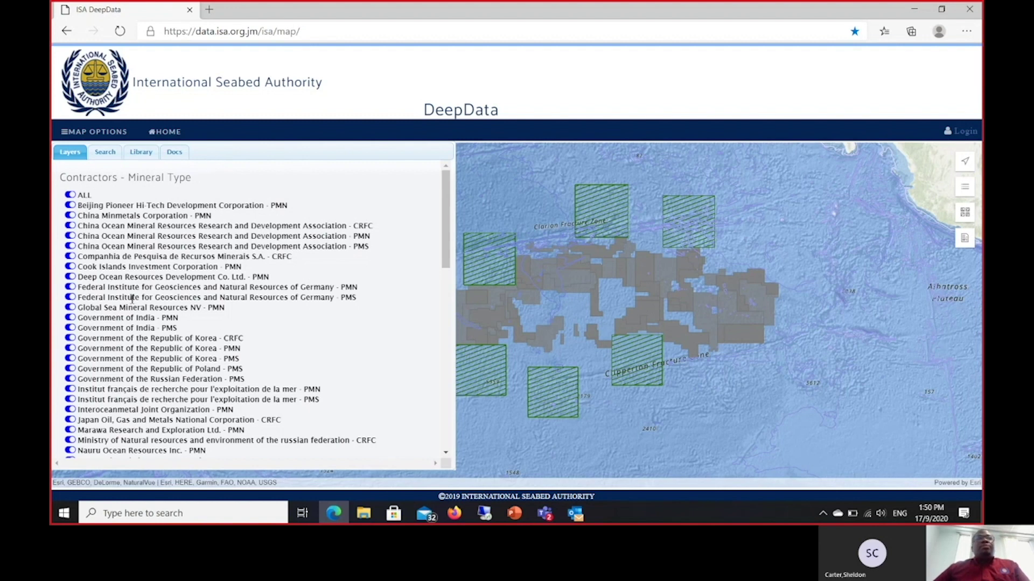
{"action": "left_click", "coordinate": [70, 195]}
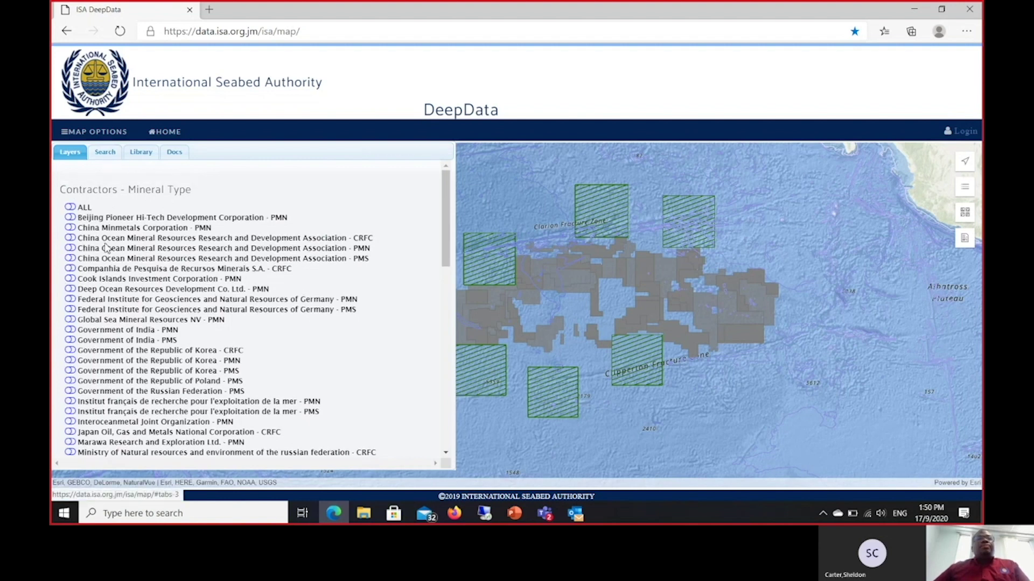
- Show only the Cook Islands Investment Corporation - PMN areas, then re-enable ALL contractor layers without the highlight
{"action": "left_click", "coordinate": [70, 278]}
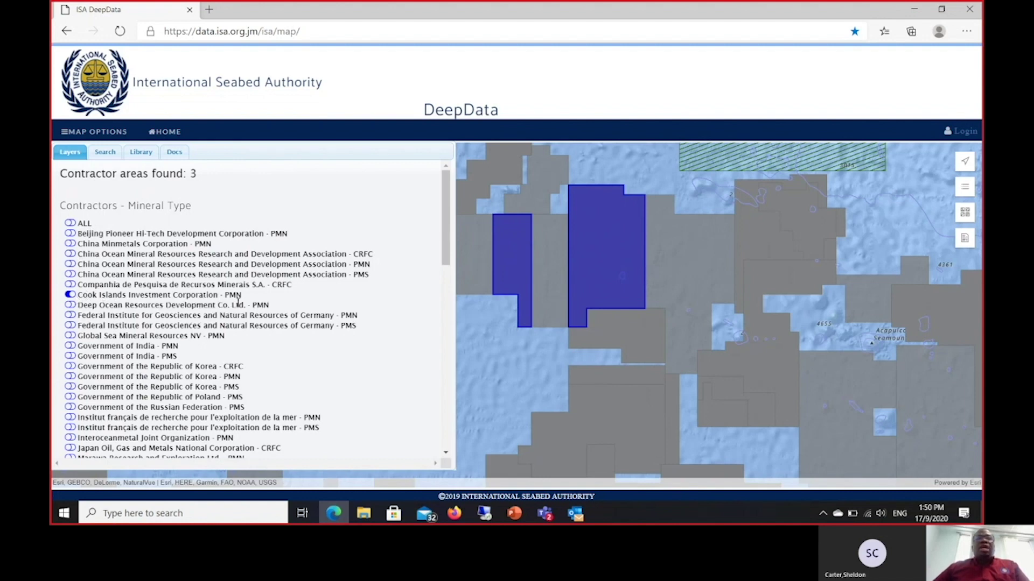
{"action": "left_click", "coordinate": [73, 224]}
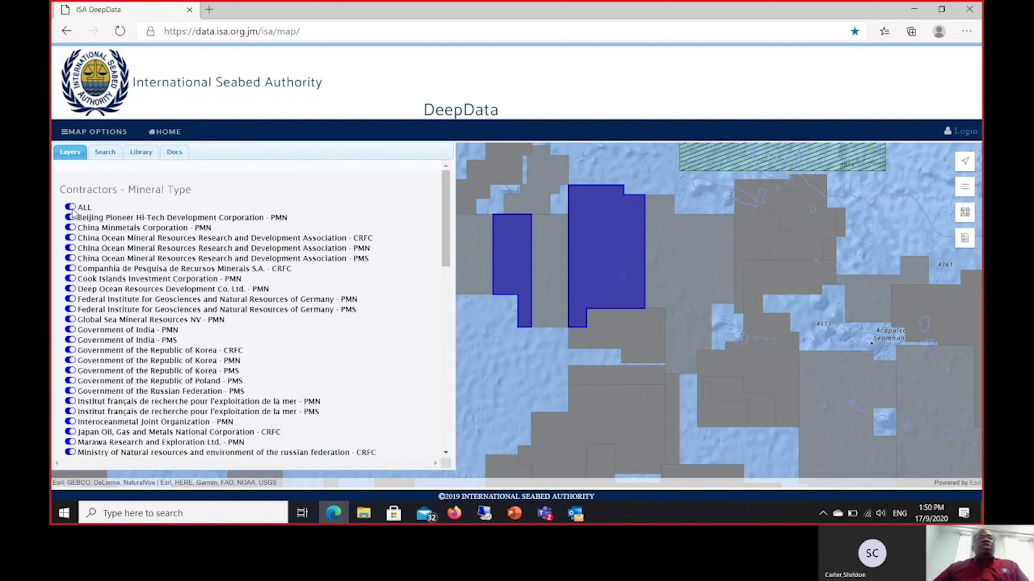
{"action": "left_click", "coordinate": [73, 208]}
{"action": "scroll", "coordinate": [152, 302], "scroll_direction": "down", "scroll_amount": 10}
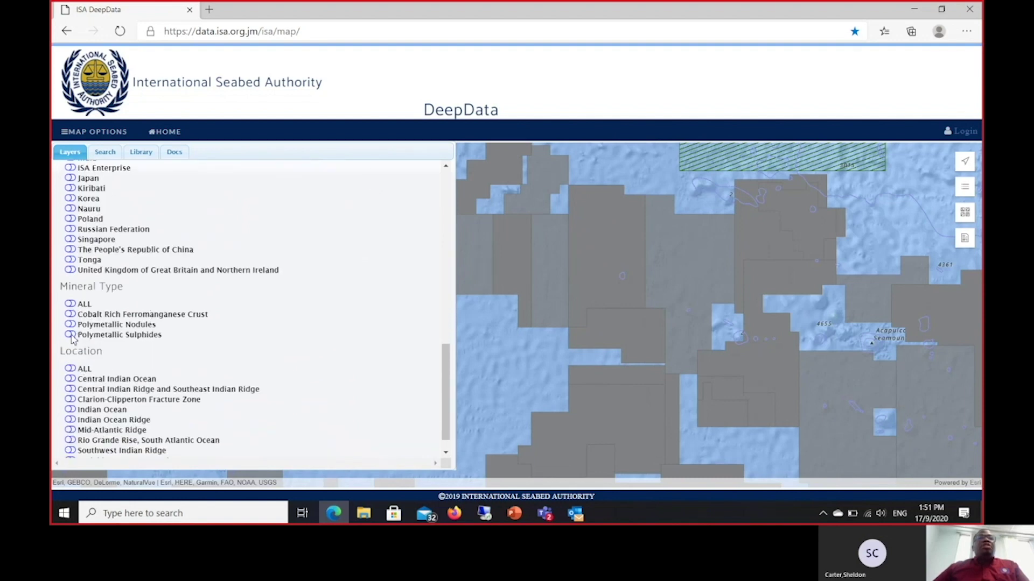
- Filter the contractor layers to Polymetallic Sulphides contracts
{"action": "left_click", "coordinate": [73, 336]}
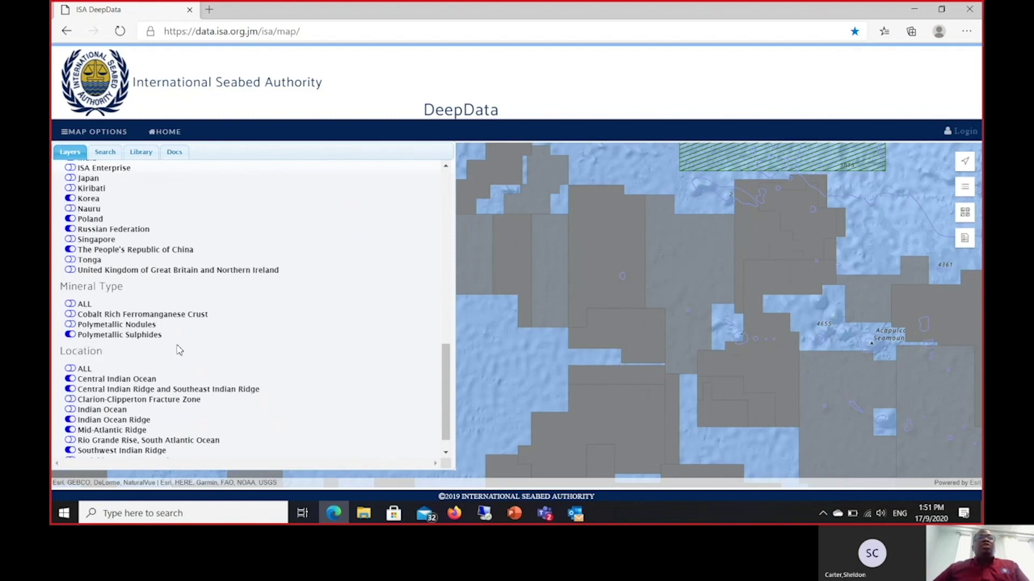
{"action": "scroll", "coordinate": [183, 342], "scroll_direction": "up", "scroll_amount": 5}
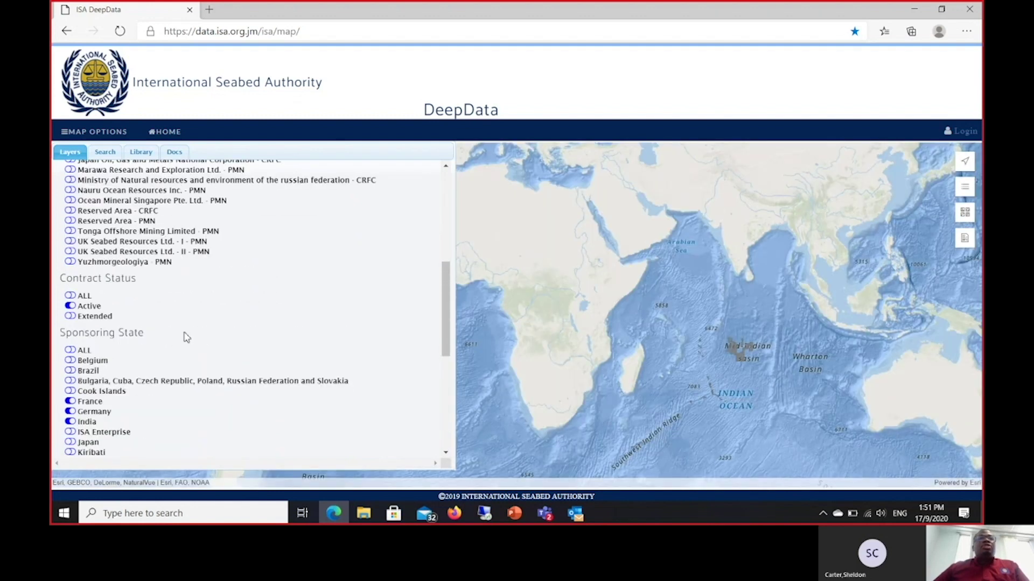
{"action": "scroll", "coordinate": [186, 337], "scroll_direction": "up", "scroll_amount": 5}
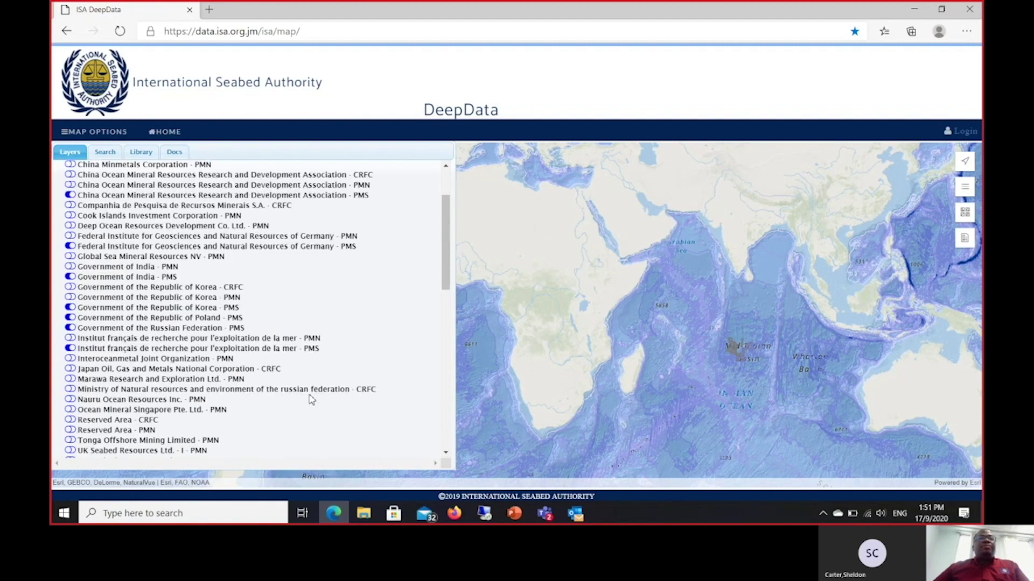
{"action": "scroll", "coordinate": [301, 398], "scroll_direction": "down", "scroll_amount": 6}
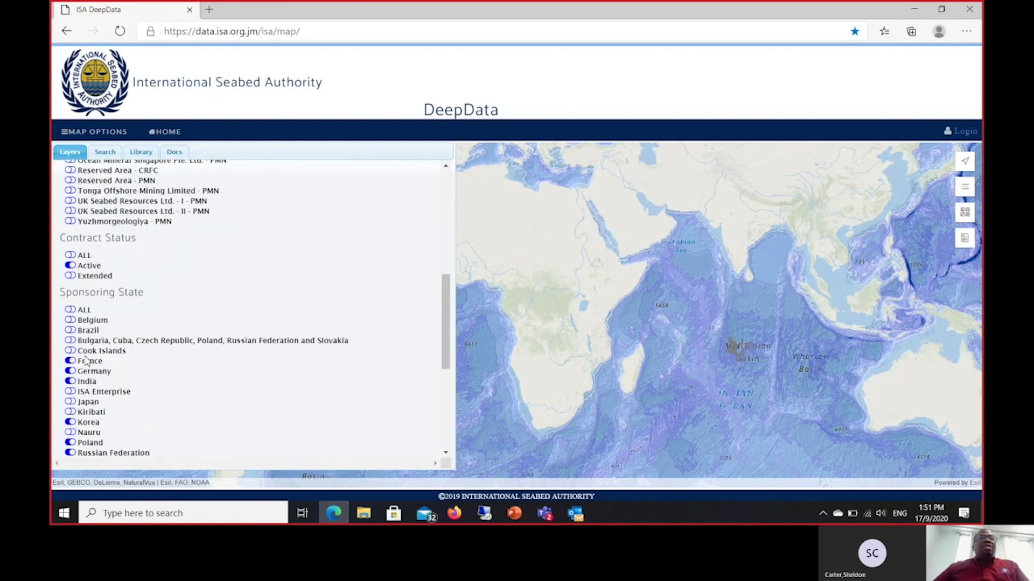
- Clear the Contract Status filter, select Germany as sponsoring state, and add the Federal Institute PMS areas
{"action": "left_click", "coordinate": [72, 257]}
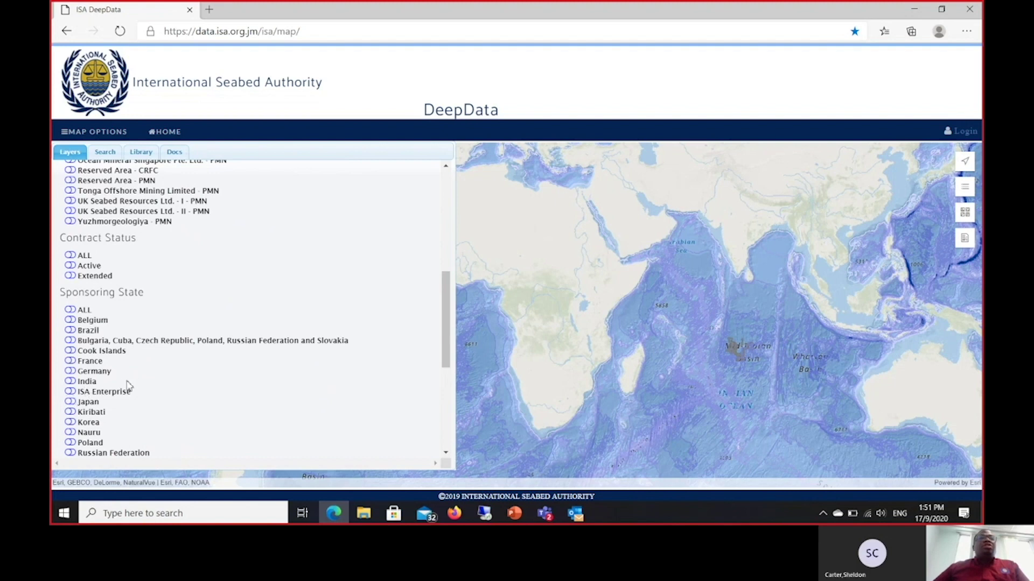
{"action": "left_click", "coordinate": [73, 372]}
{"action": "scroll", "coordinate": [201, 296], "scroll_direction": "up", "scroll_amount": 6}
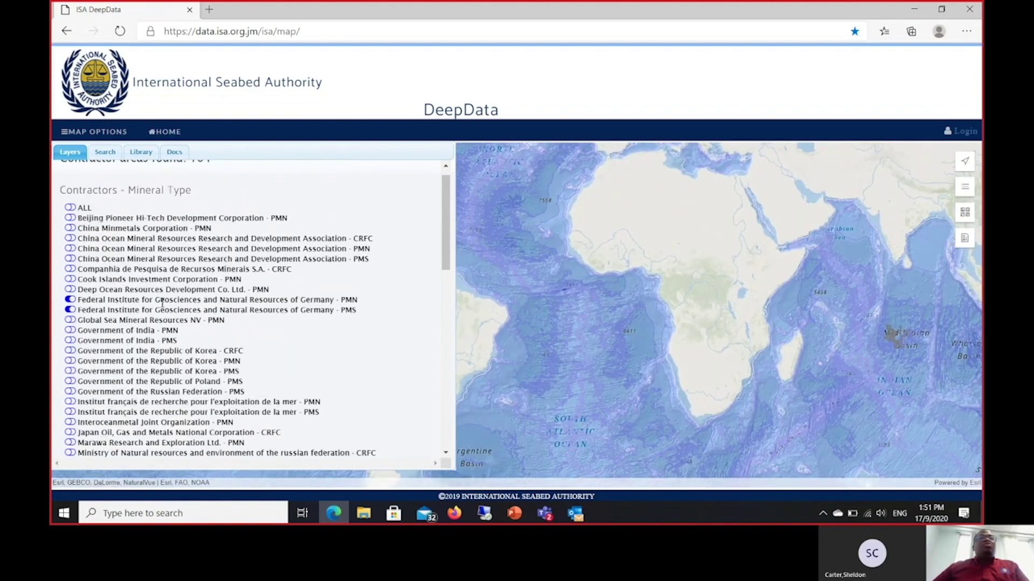
{"action": "left_click", "coordinate": [69, 310]}
{"action": "scroll", "coordinate": [91, 382], "scroll_direction": "down", "scroll_amount": 4}
{"action": "scroll", "coordinate": [90, 379], "scroll_direction": "up", "scroll_amount": 1}
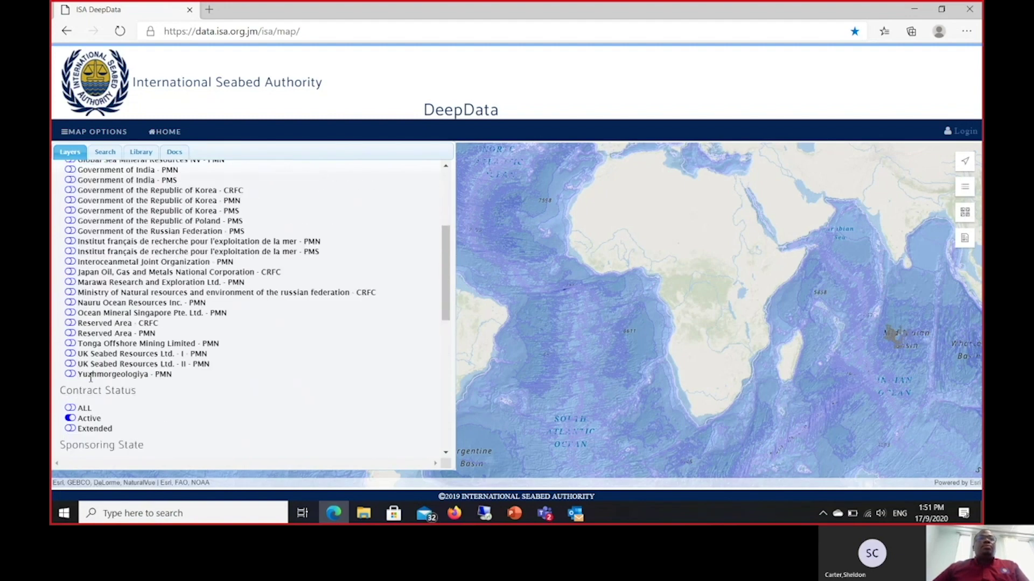
- Turn every layer filter back on, then switch all location and layer filters off
{"action": "left_click", "coordinate": [91, 378]}
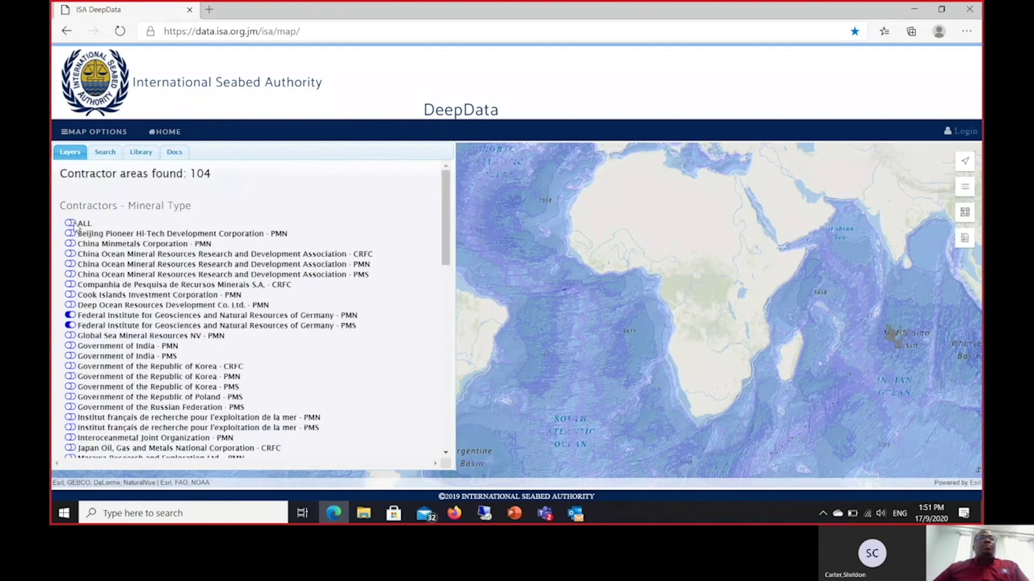
{"action": "scroll", "coordinate": [215, 450], "scroll_direction": "down", "scroll_amount": 10}
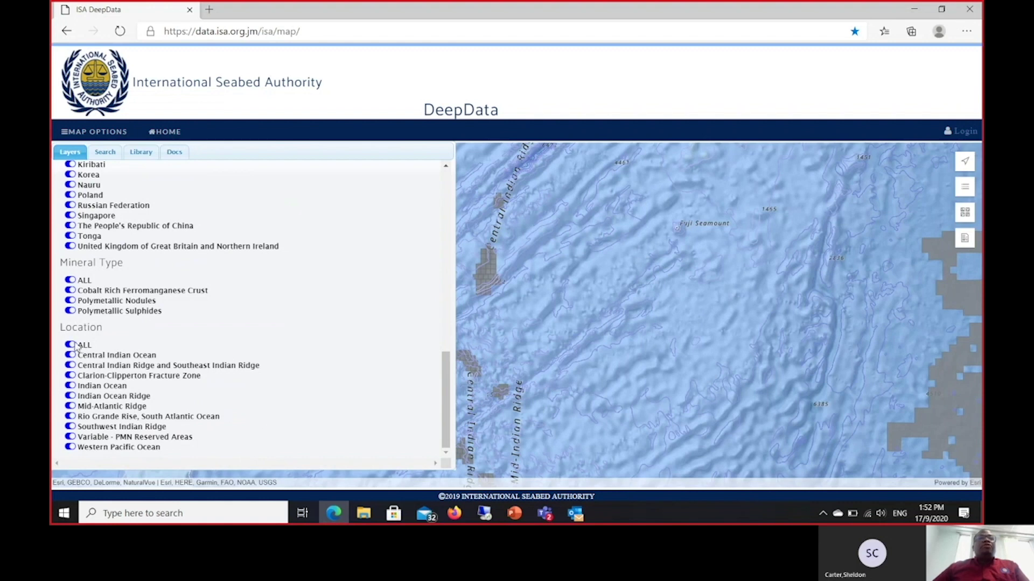
{"action": "left_click", "coordinate": [71, 345]}
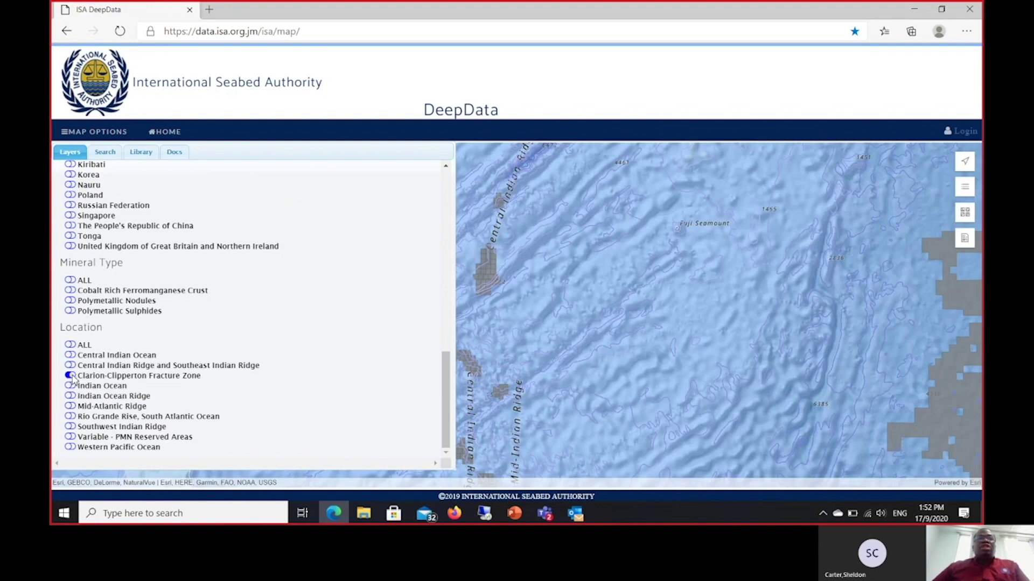
{"action": "scroll", "coordinate": [215, 412], "scroll_direction": "up", "scroll_amount": 10}
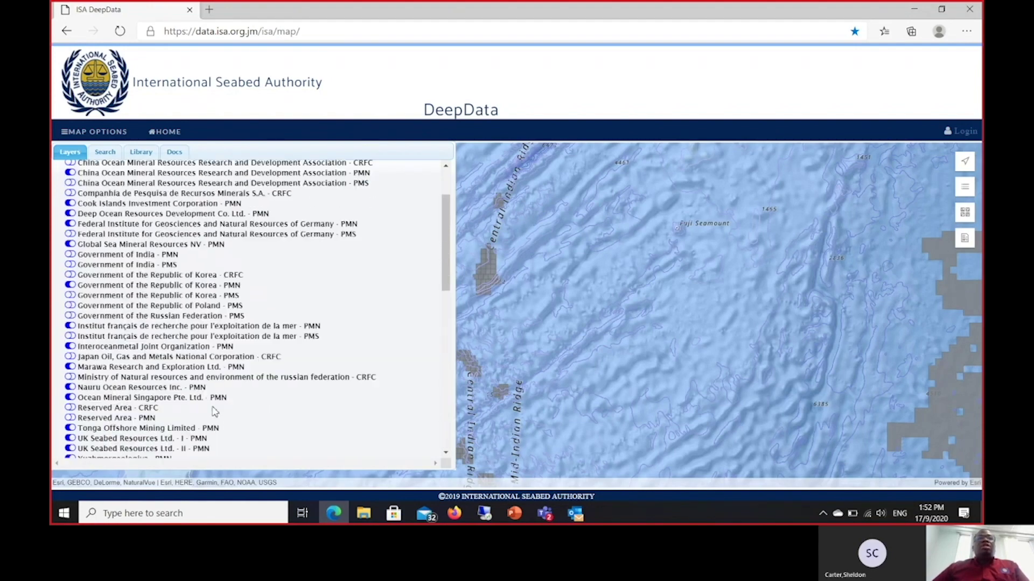
{"action": "scroll", "coordinate": [213, 412], "scroll_direction": "down", "scroll_amount": 4}
{"action": "scroll", "coordinate": [214, 412], "scroll_direction": "up", "scroll_amount": 4}
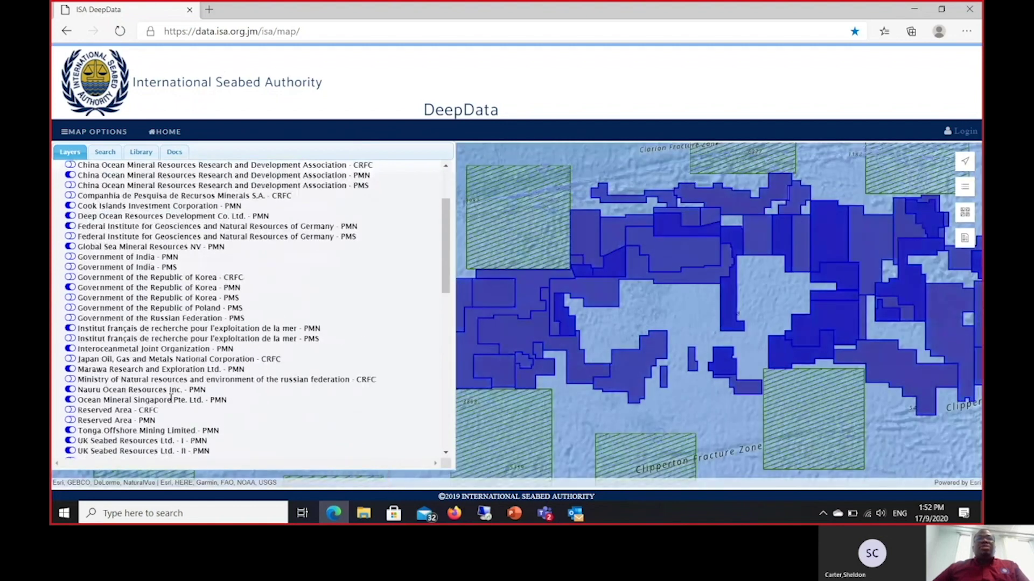
{"action": "scroll", "coordinate": [158, 327], "scroll_direction": "up", "scroll_amount": 2}
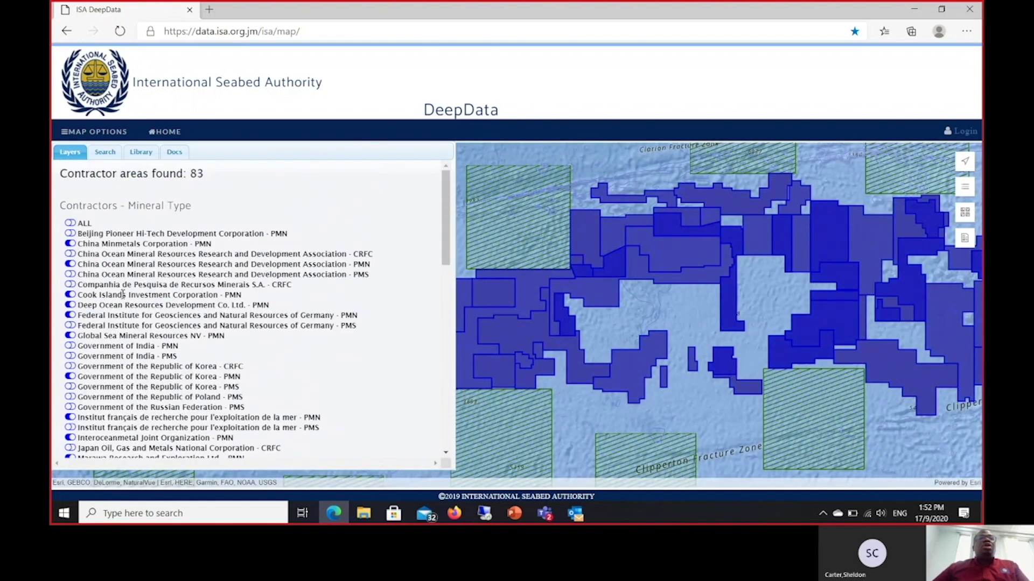
{"action": "scroll", "coordinate": [132, 323], "scroll_direction": "down", "scroll_amount": 6}
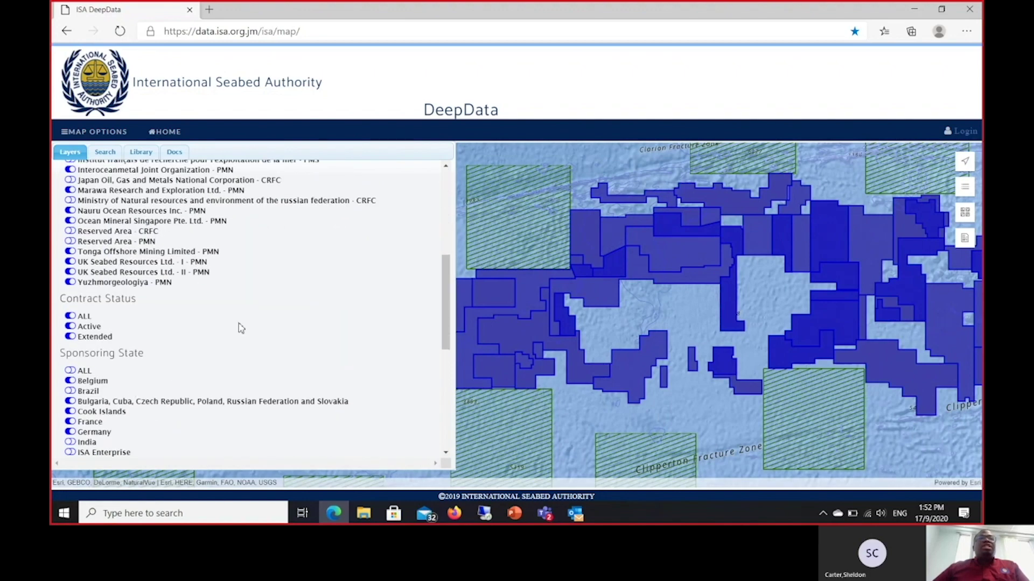
- Reopen MAP OPTIONS layers and toggle ALL contractors on, then off, so every area is grey
{"action": "left_click", "coordinate": [108, 132]}
{"action": "scroll", "coordinate": [503, 271], "scroll_direction": "down", "scroll_amount": 1}
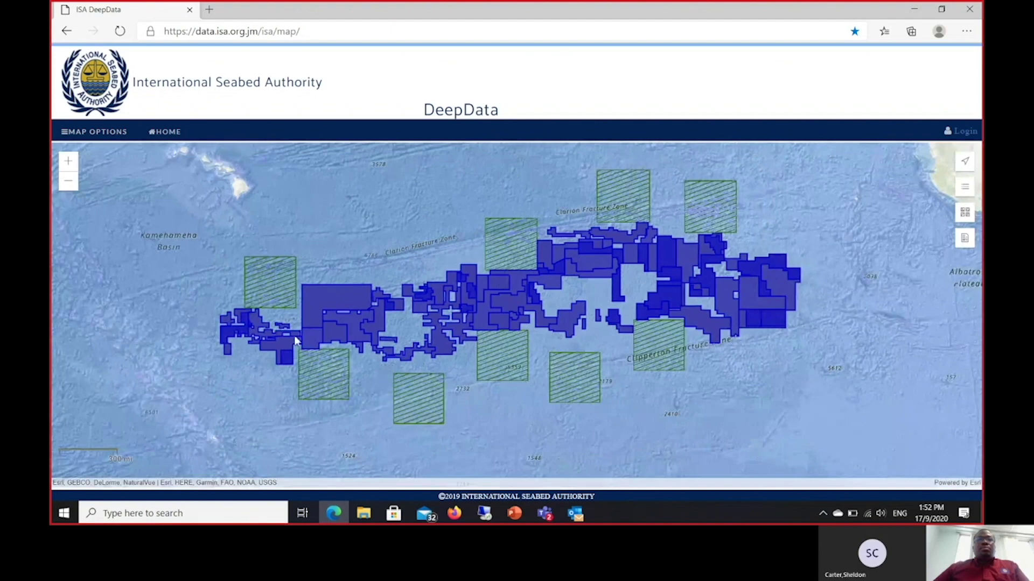
{"action": "left_click", "coordinate": [97, 134]}
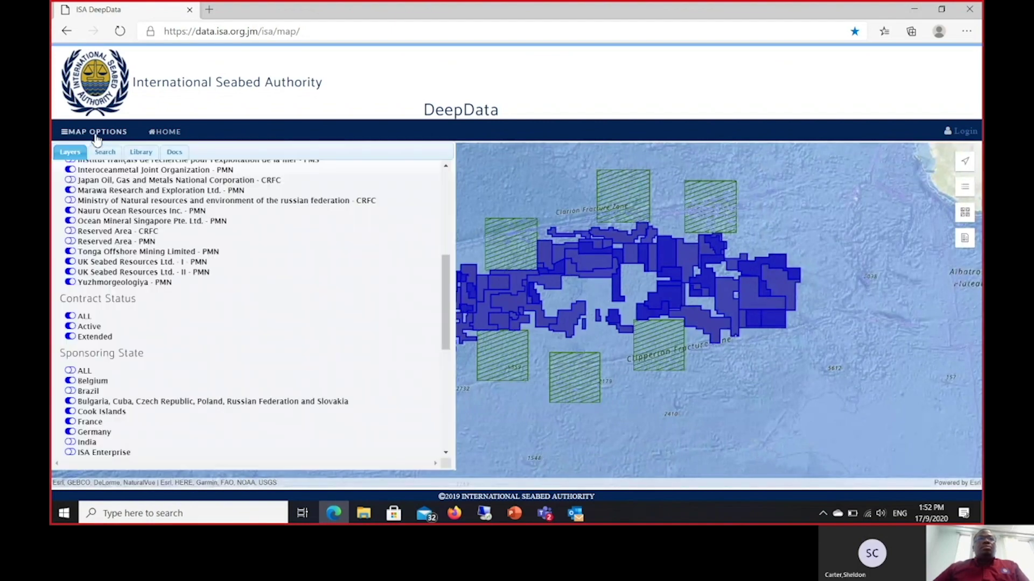
{"action": "scroll", "coordinate": [114, 264], "scroll_direction": "up", "scroll_amount": 5}
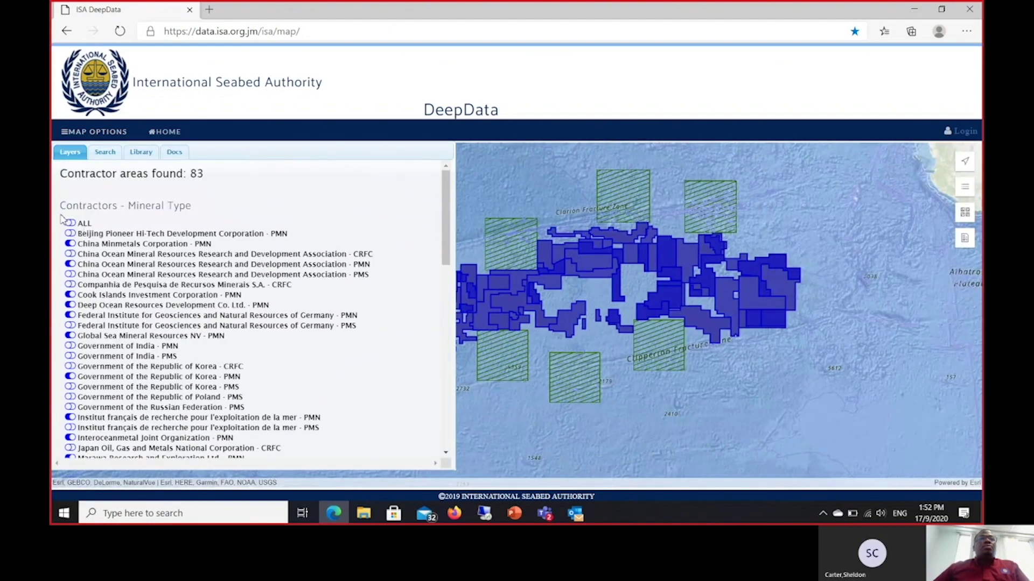
{"action": "left_click", "coordinate": [70, 223]}
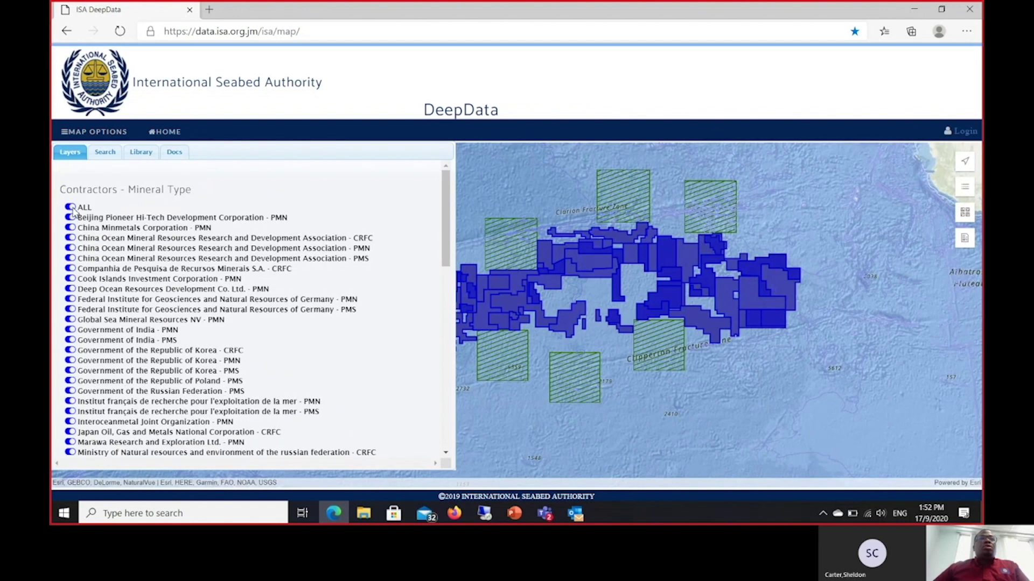
{"action": "left_click", "coordinate": [71, 208]}
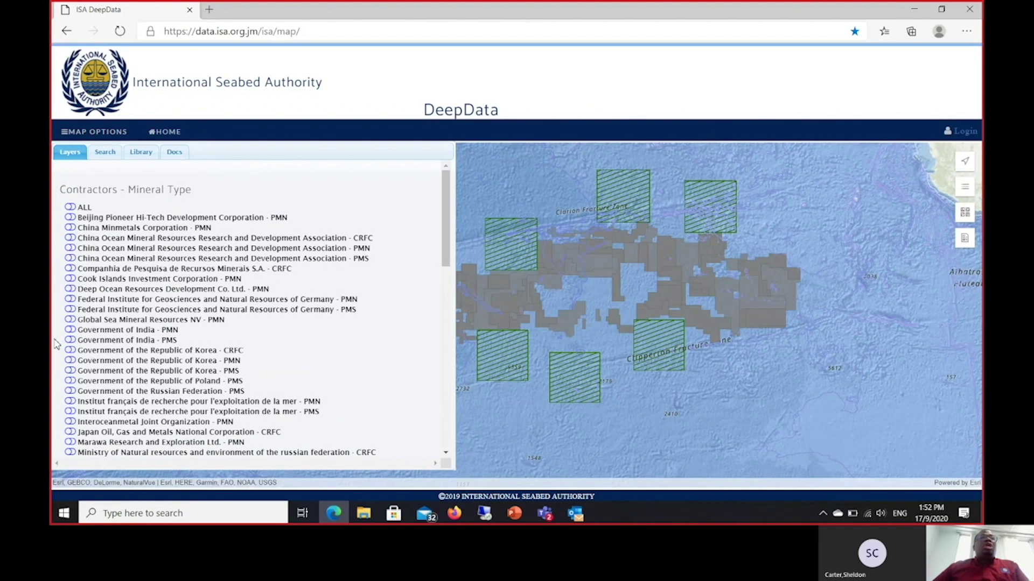
- Turn on the Federal Institute for Geosciences...Germany - PMS layer and inspect its areas on the widened map
{"action": "left_click", "coordinate": [72, 310]}
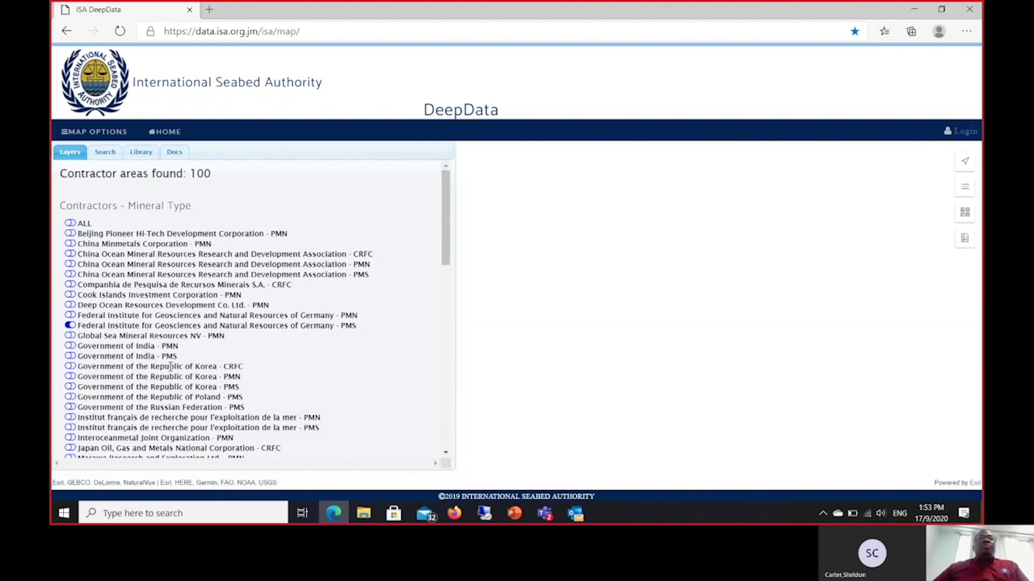
{"action": "left_click", "coordinate": [94, 133]}
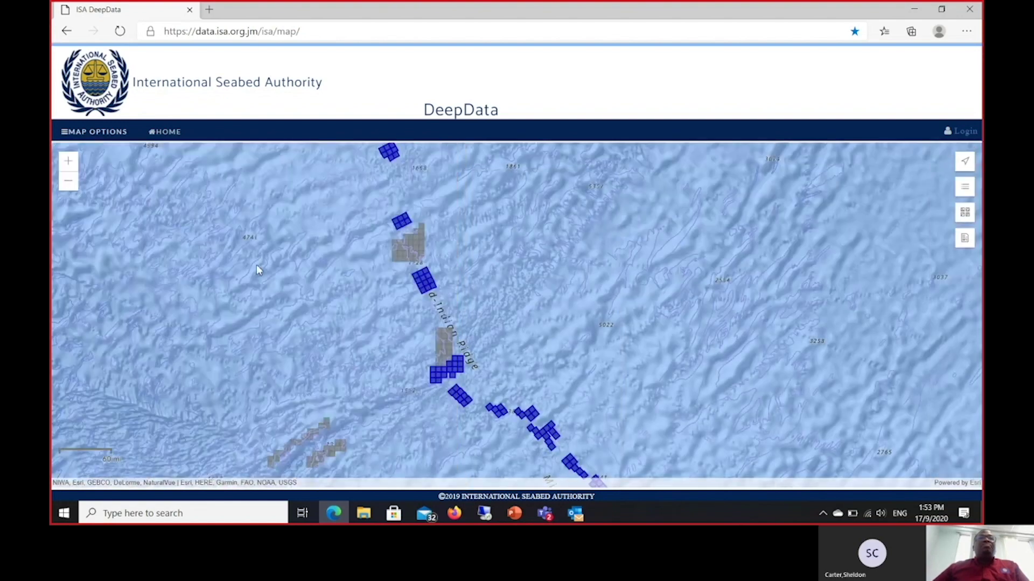
{"action": "scroll", "coordinate": [382, 377], "scroll_direction": "down", "scroll_amount": 1}
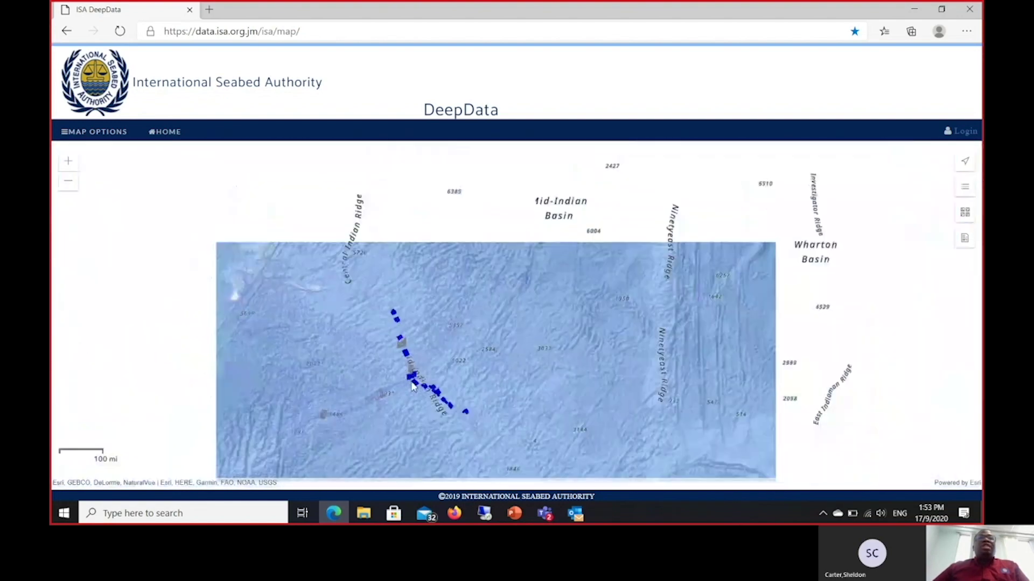
{"action": "scroll", "coordinate": [414, 396], "scroll_direction": "up", "scroll_amount": 1}
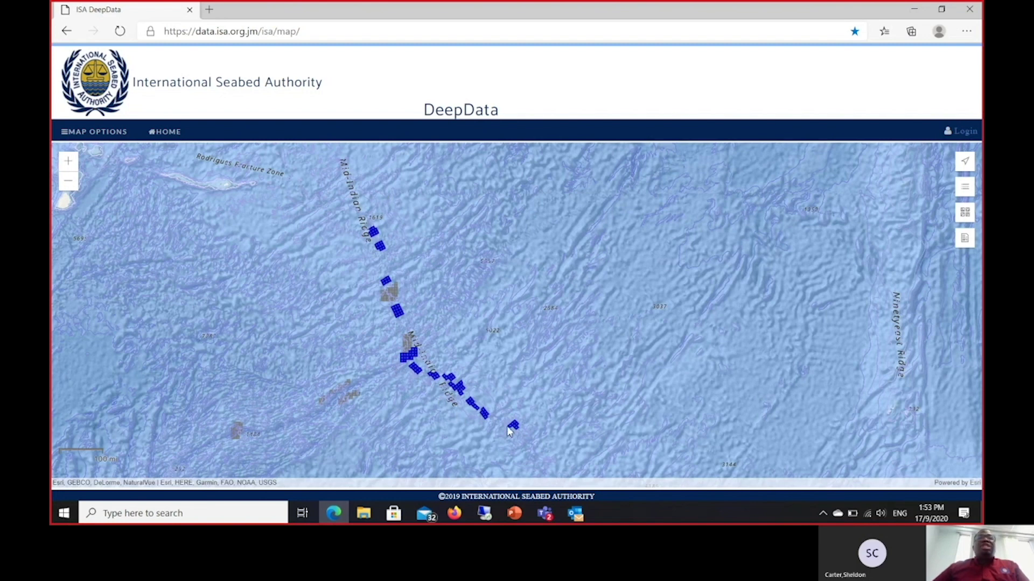
{"action": "left_click", "coordinate": [79, 134]}
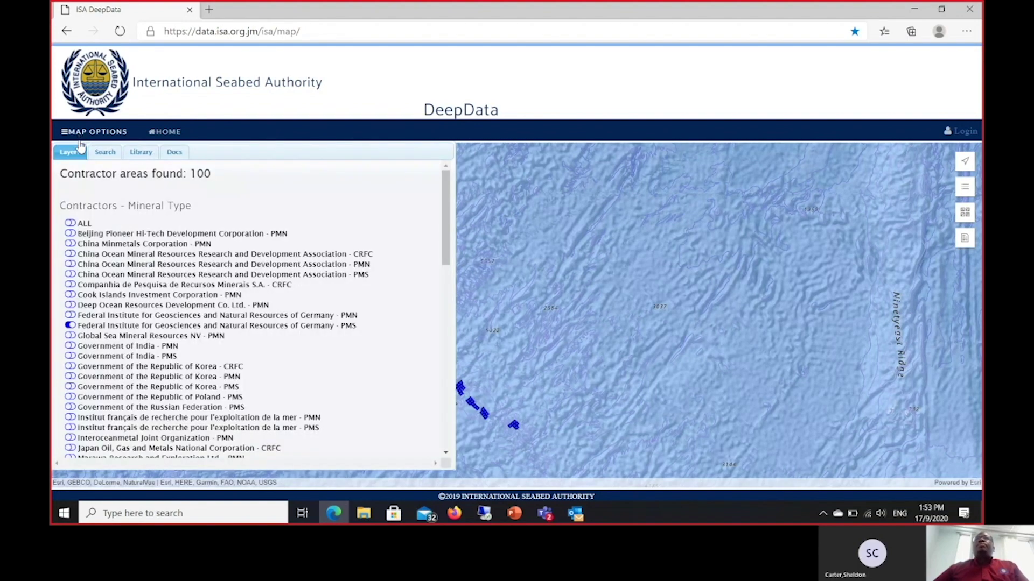
{"action": "left_click", "coordinate": [78, 134]}
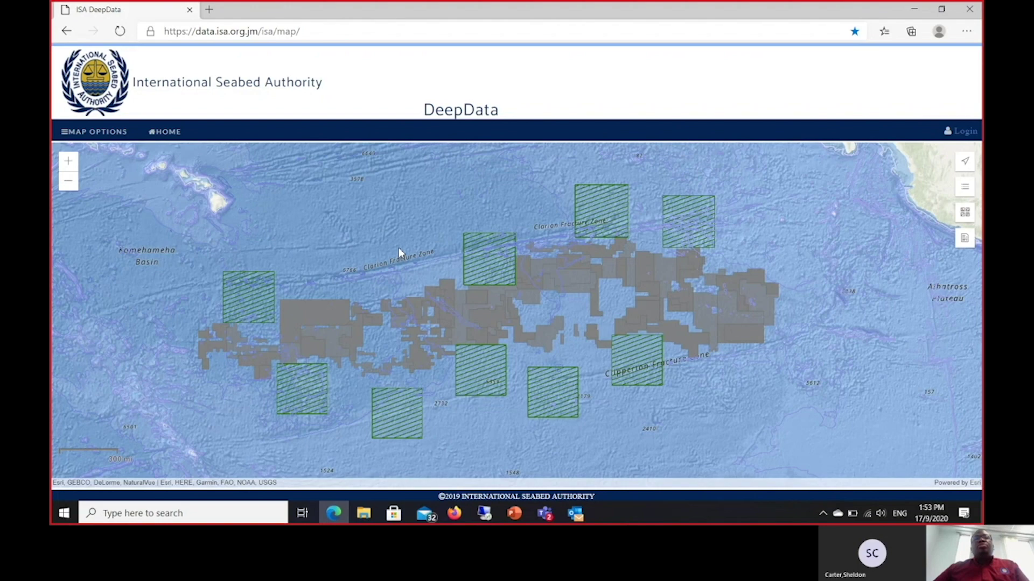
{"action": "left_click", "coordinate": [86, 133]}
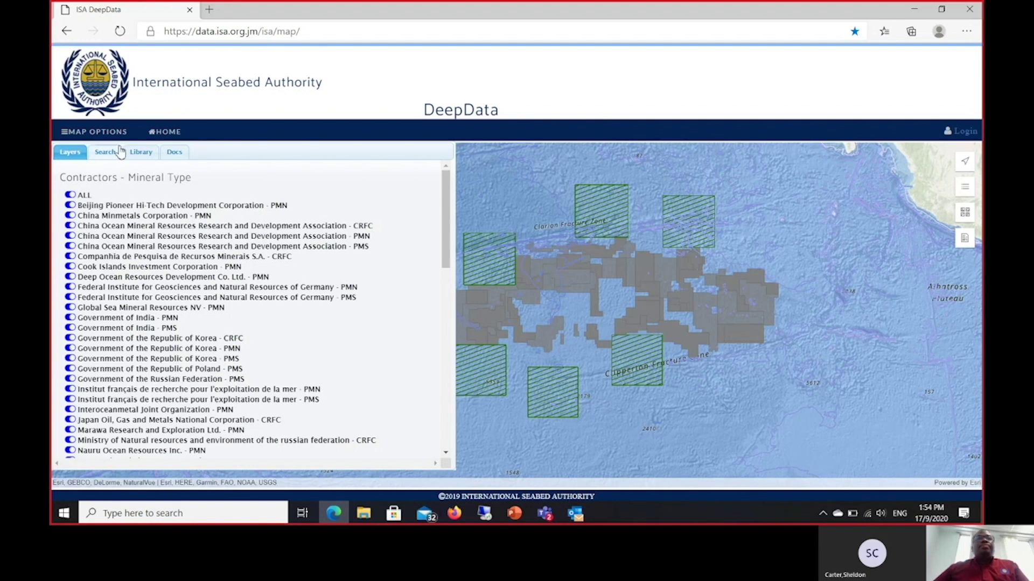
- On the Search tab, set the data type to Biological and the sample type to Point
{"action": "left_click", "coordinate": [105, 154]}
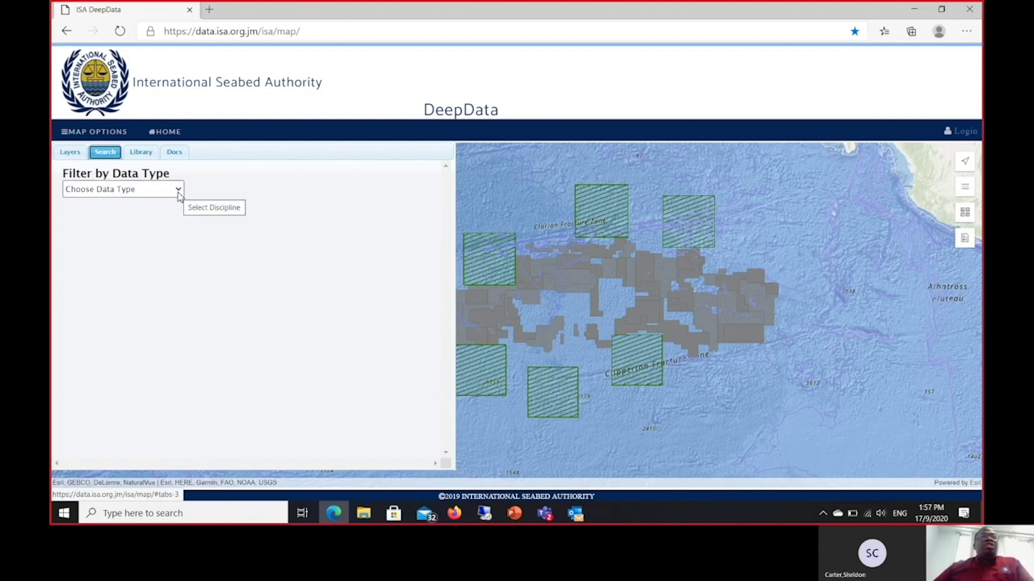
{"action": "left_click", "coordinate": [178, 191]}
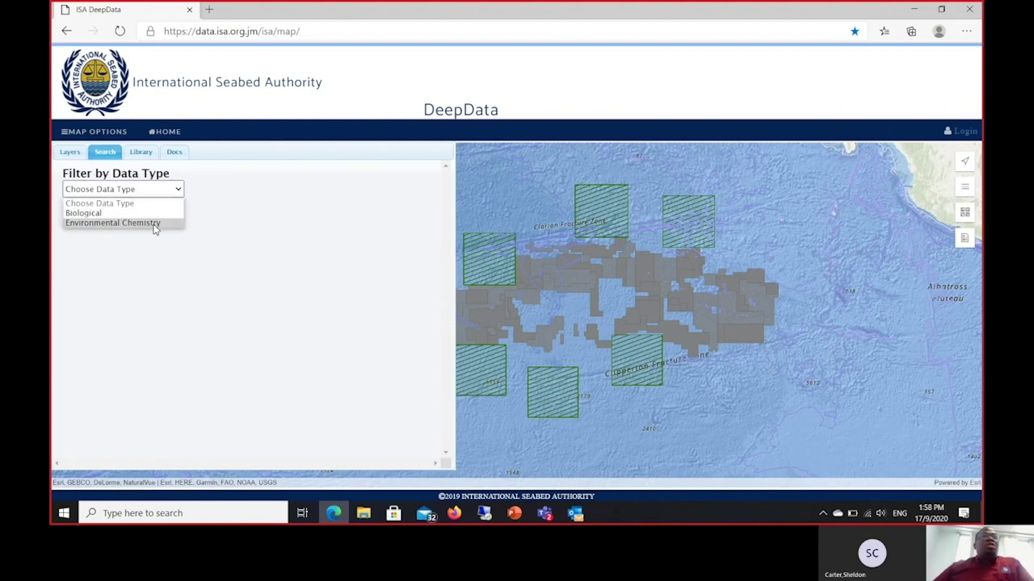
{"action": "left_click", "coordinate": [128, 214]}
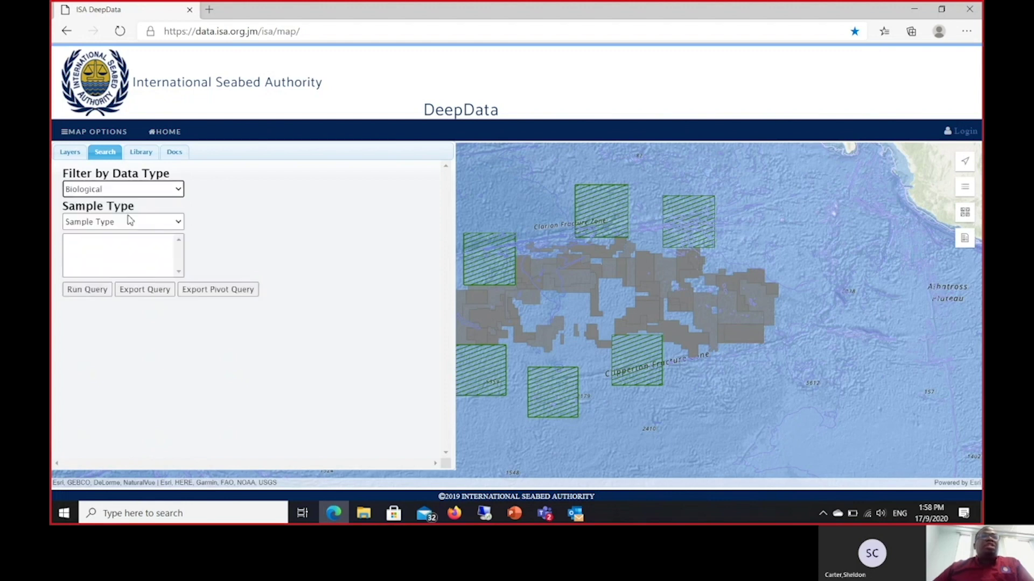
{"action": "left_click", "coordinate": [177, 223]}
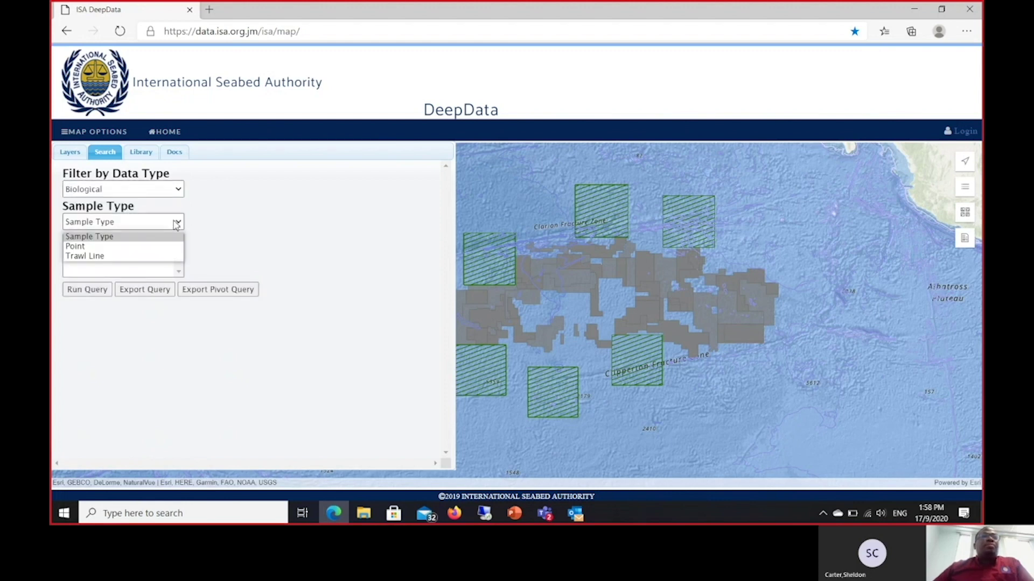
{"action": "left_click", "coordinate": [115, 249]}
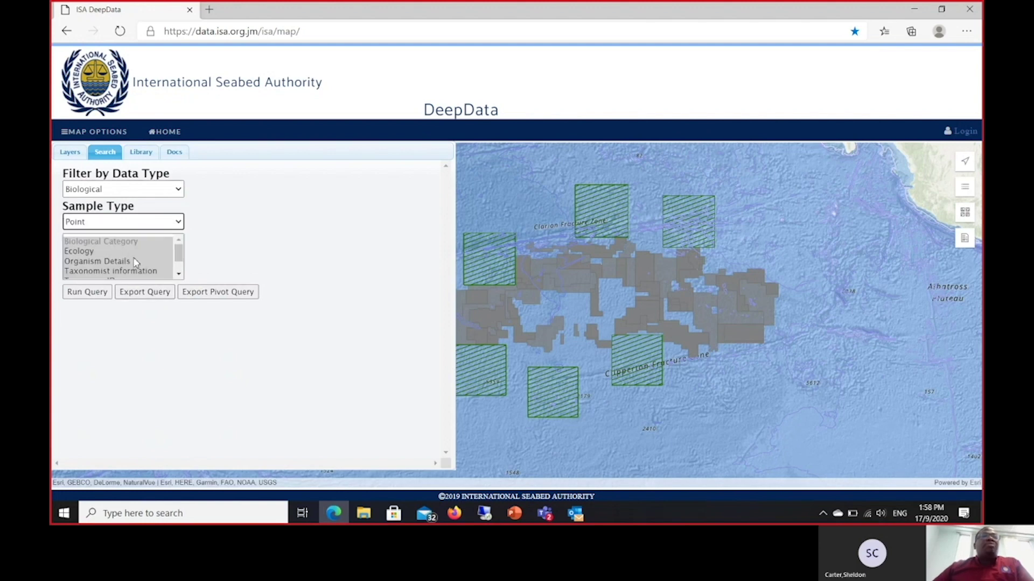
- Run the Biological Point query (76843 records) and export the results as a pivot file
{"action": "scroll", "coordinate": [135, 262], "scroll_direction": "down", "scroll_amount": 1}
{"action": "scroll", "coordinate": [135, 262], "scroll_direction": "down", "scroll_amount": 1}
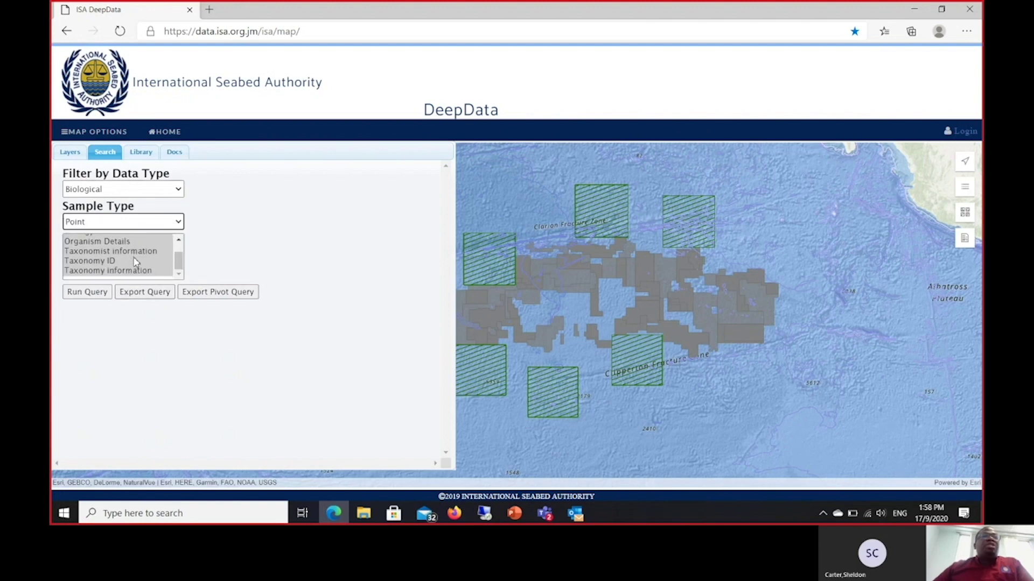
{"action": "left_click", "coordinate": [85, 294]}
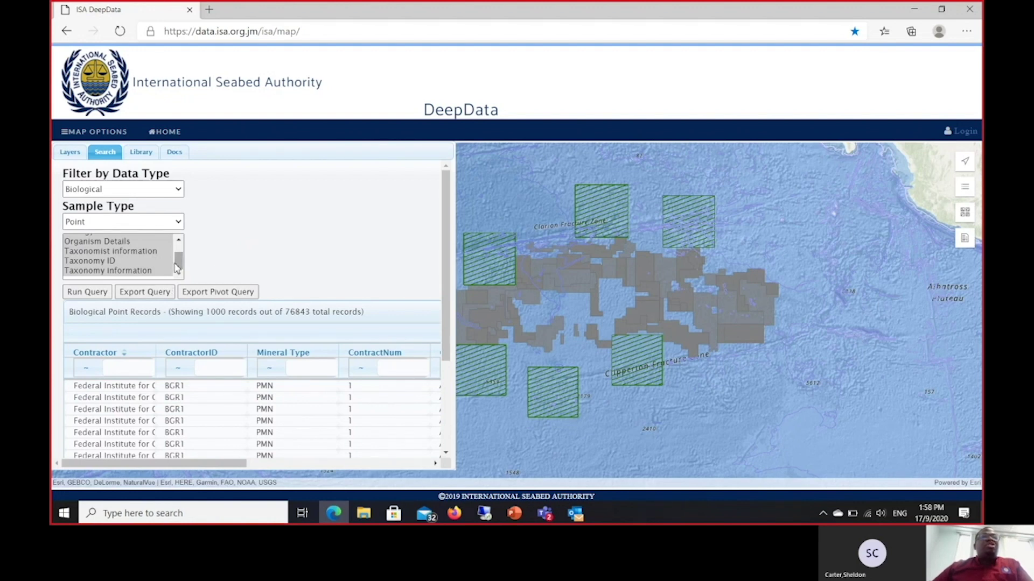
{"action": "left_click_drag", "start_coordinate": [180, 264], "coordinate": [181, 240]}
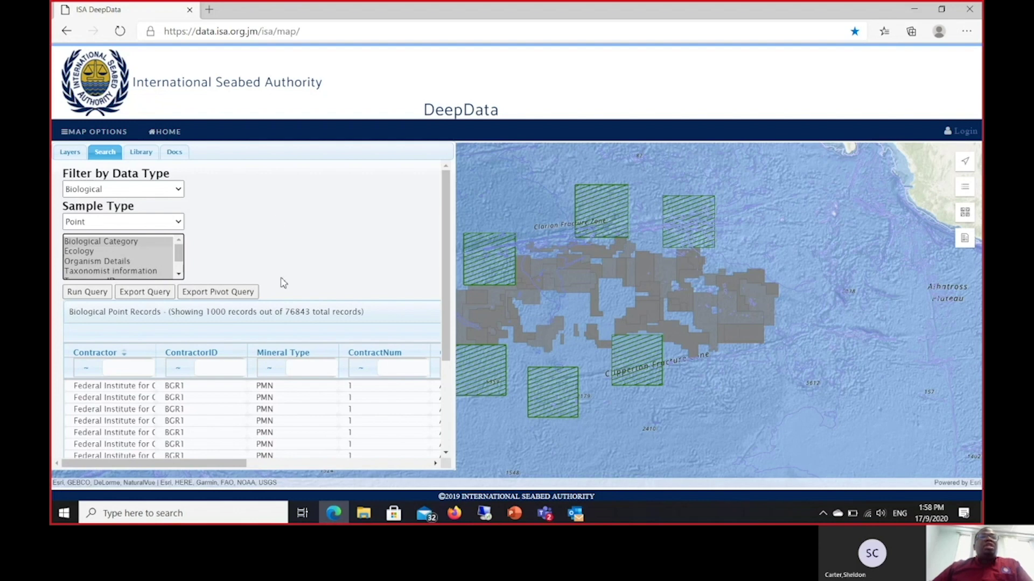
{"action": "left_click", "coordinate": [244, 293]}
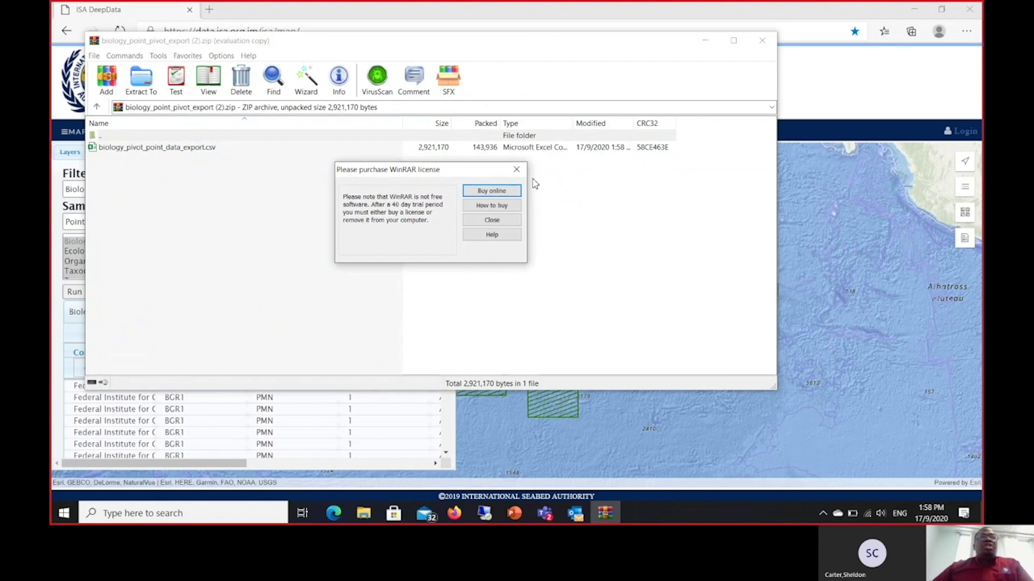
- Dismiss the WinRAR licence reminder and open biology_pivot_point_data_export.csv in Excel
{"action": "left_click", "coordinate": [516, 169]}
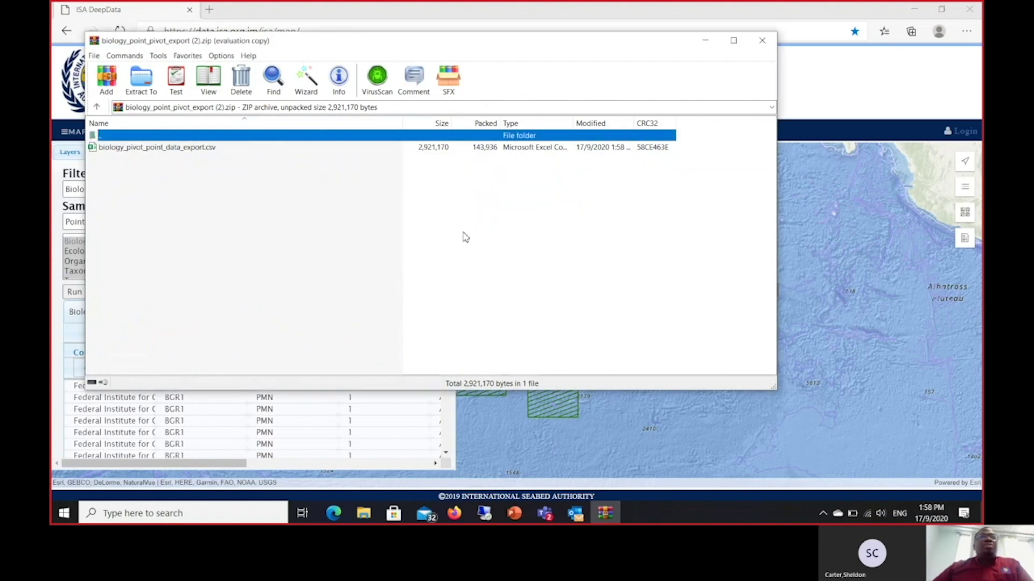
{"action": "double_click", "coordinate": [176, 151]}
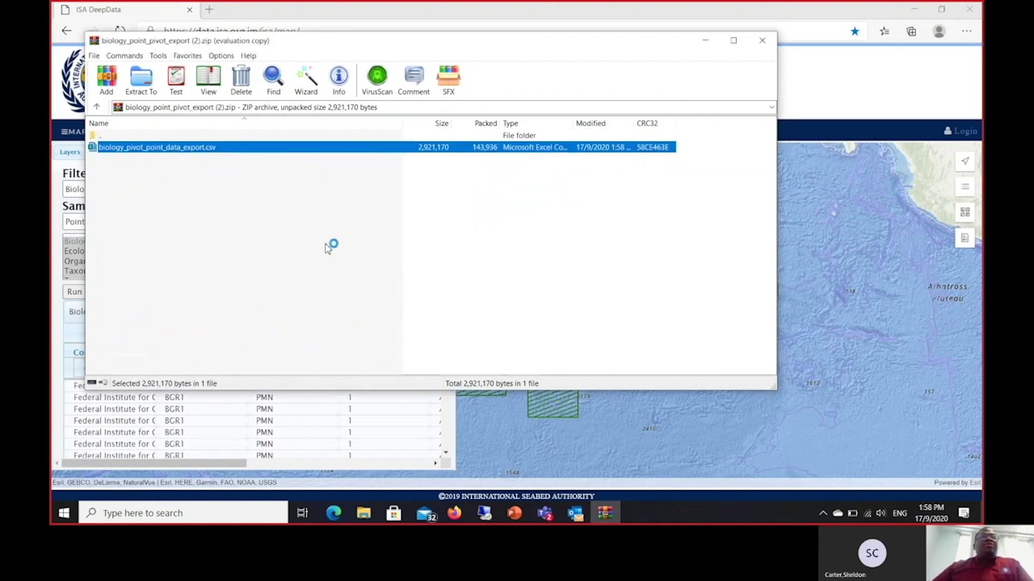
{"action": "left_click", "coordinate": [709, 47]}
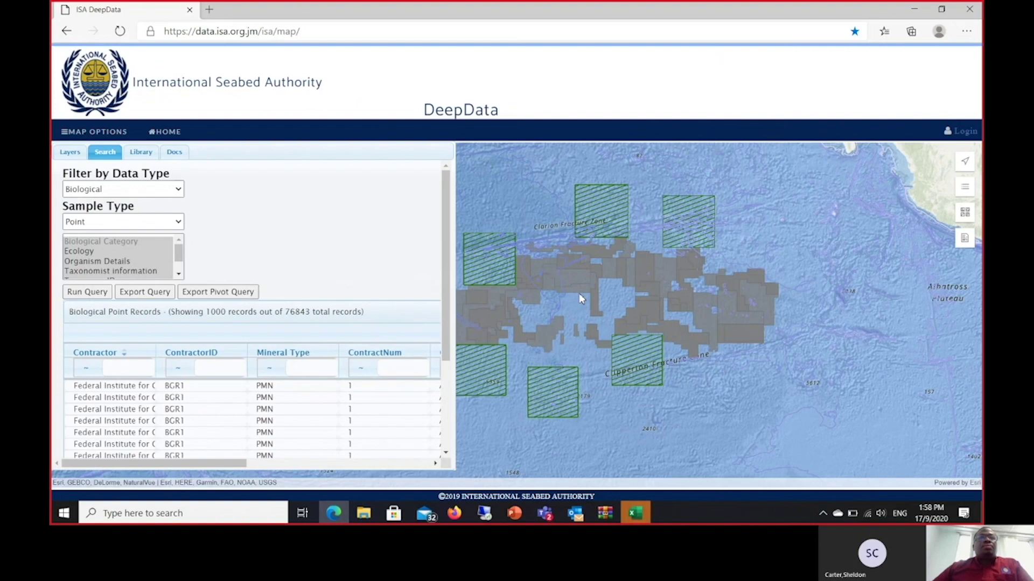
{"action": "left_click", "coordinate": [640, 512]}
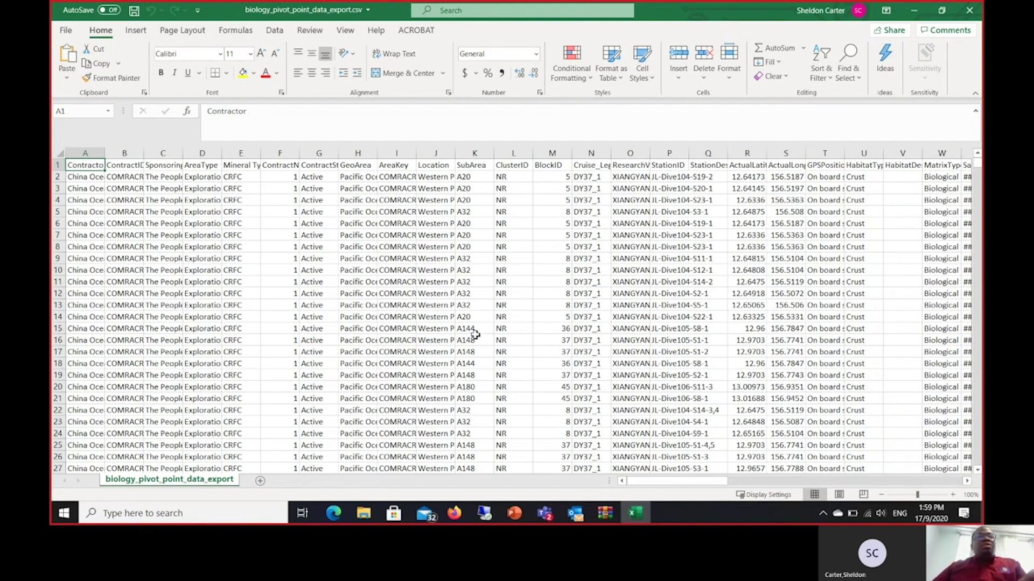
- Select the whole exported data range and convert it into Table1 with filter buttons
{"action": "key", "text": "ctrl+shift+End"}
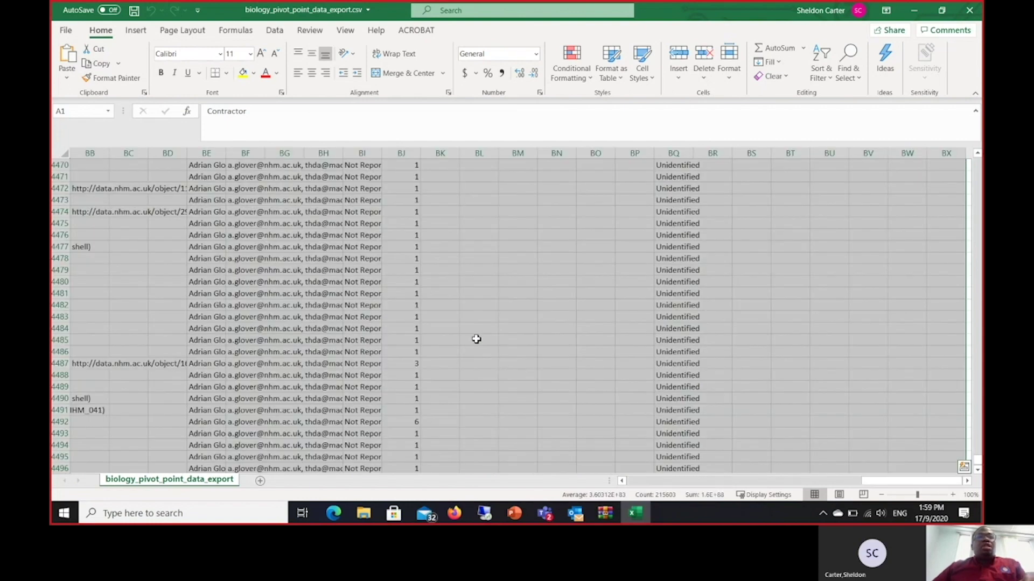
{"action": "key", "text": "ctrl+BackSpace"}
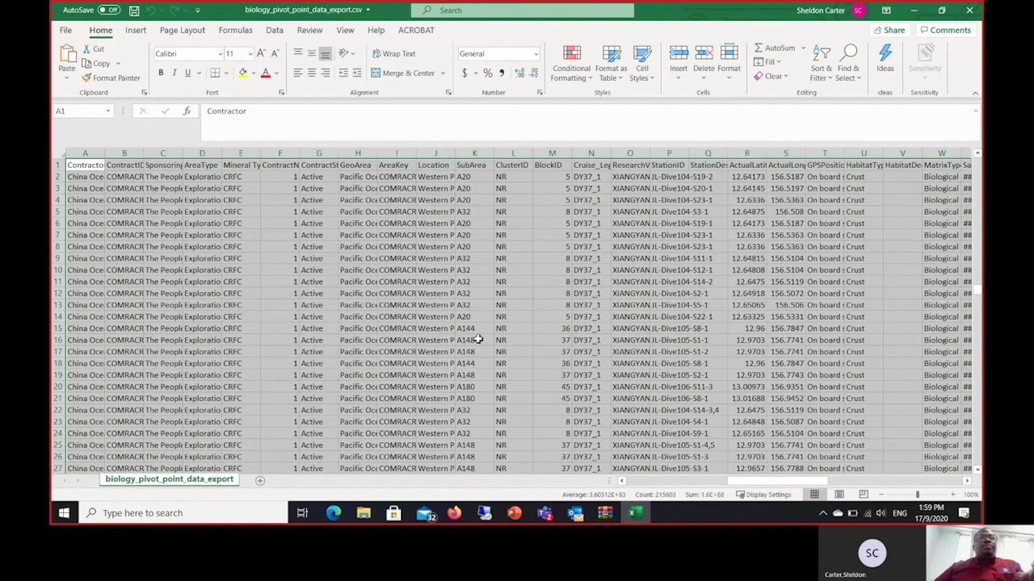
{"action": "key", "text": "ctrl+t"}
{"action": "left_click", "coordinate": [285, 268]}
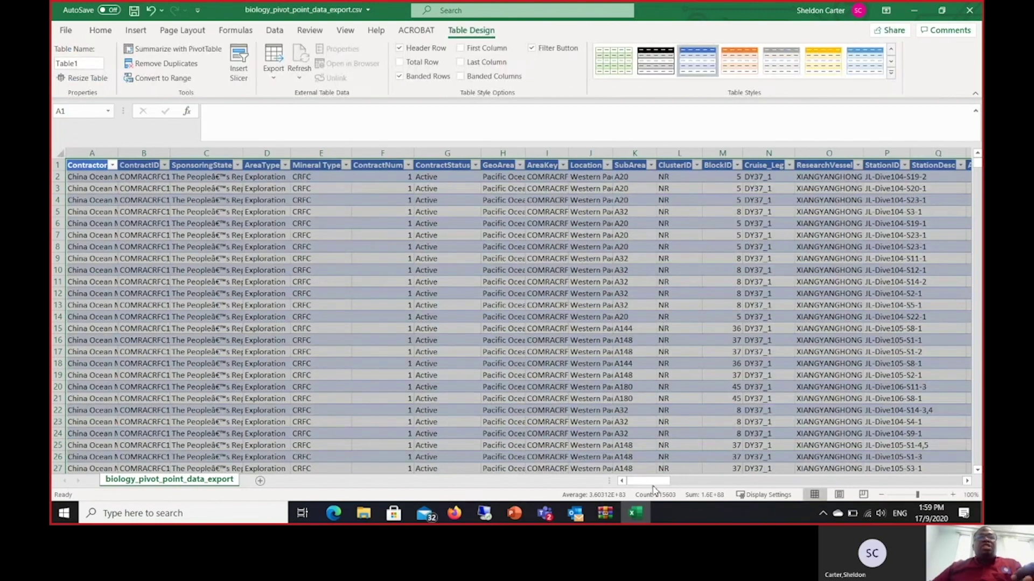
{"action": "left_click_drag", "start_coordinate": [653, 488], "coordinate": [564, 455]}
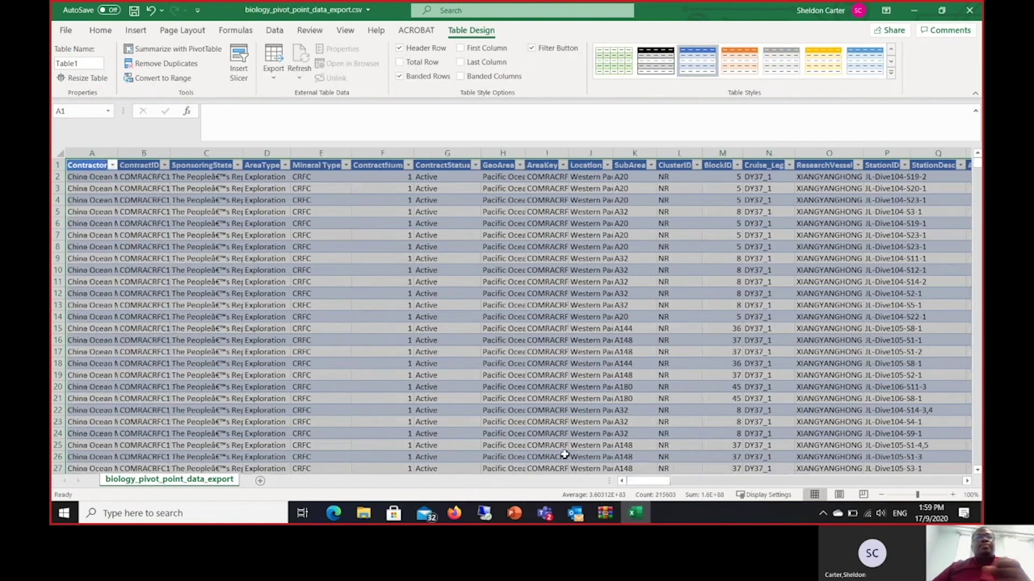
{"action": "left_click", "coordinate": [229, 243]}
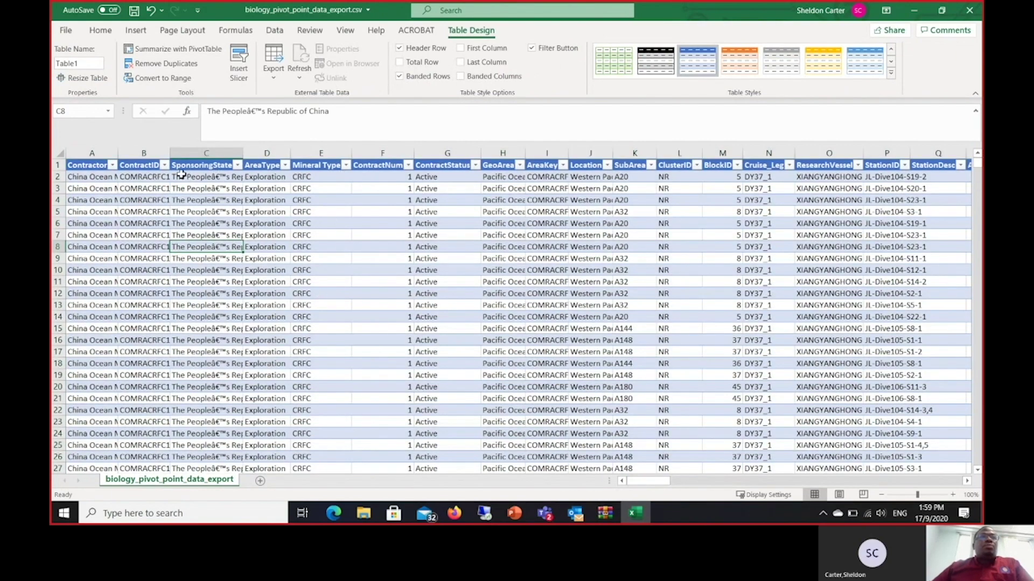
{"action": "left_click", "coordinate": [164, 165]}
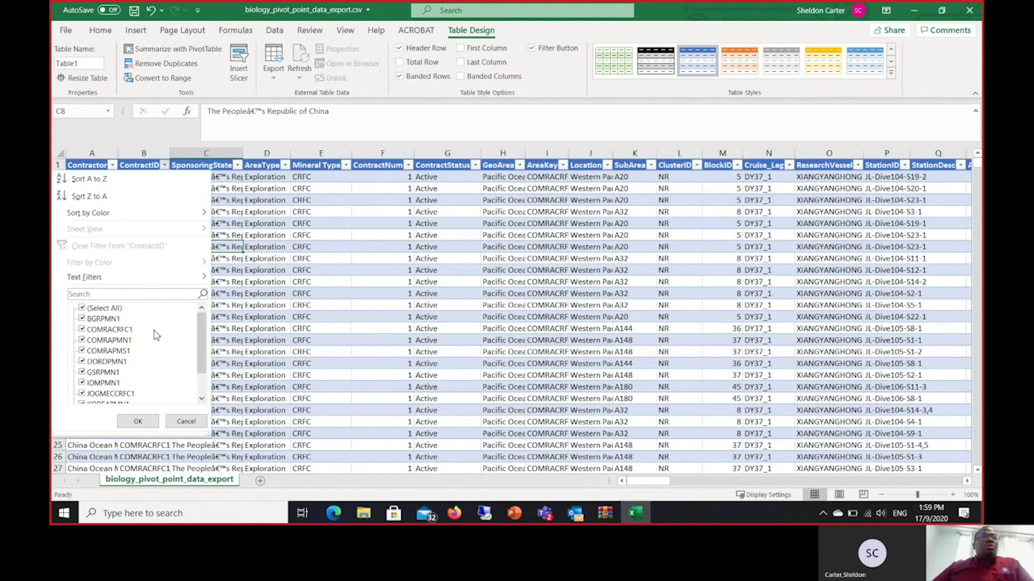
{"action": "scroll", "coordinate": [156, 350], "scroll_direction": "down", "scroll_amount": 3}
{"action": "scroll", "coordinate": [158, 353], "scroll_direction": "up", "scroll_amount": 2}
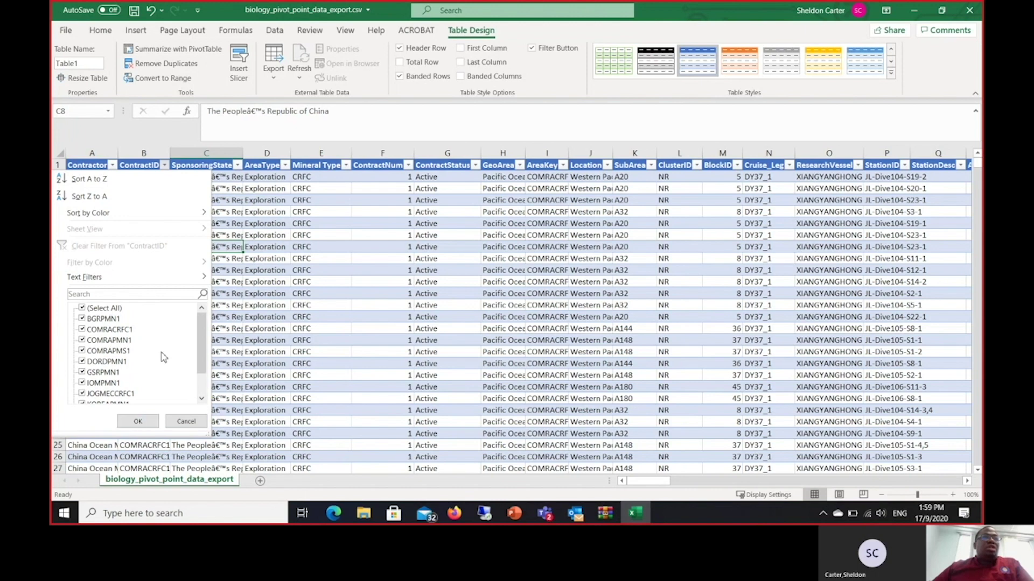
{"action": "scroll", "coordinate": [162, 356], "scroll_direction": "down", "scroll_amount": 1}
{"action": "scroll", "coordinate": [163, 357], "scroll_direction": "up", "scroll_amount": 1}
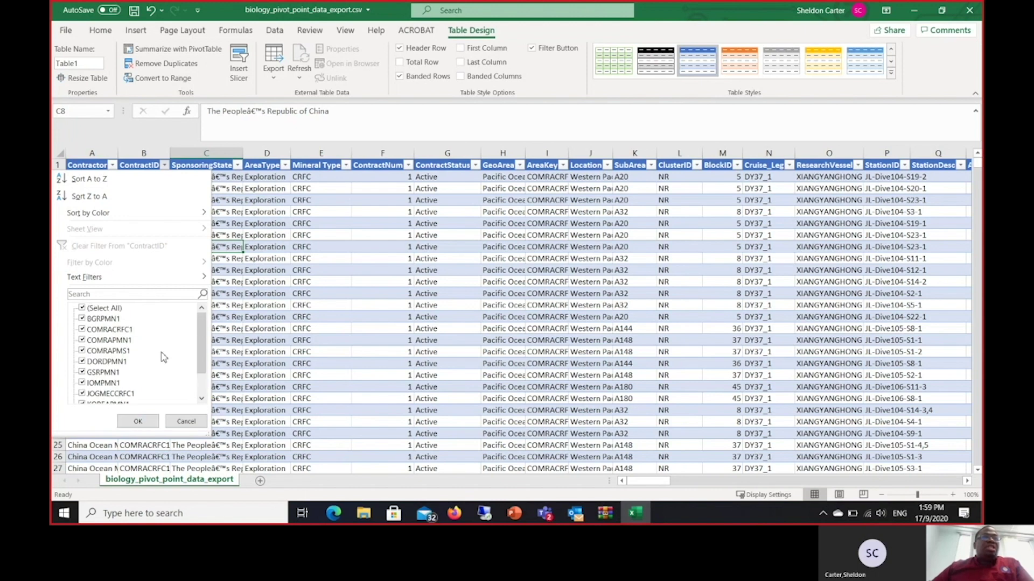
{"action": "left_click", "coordinate": [138, 422]}
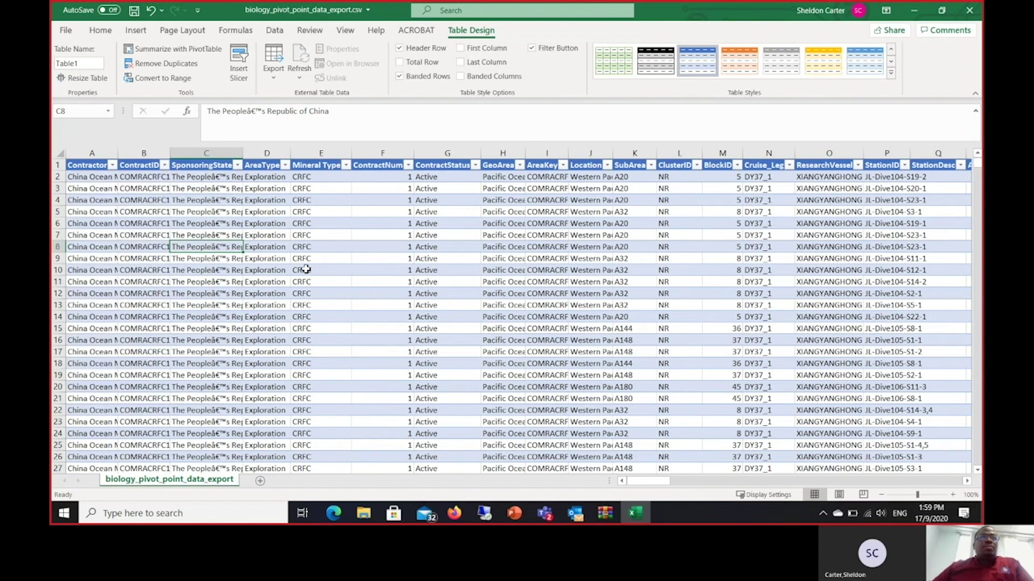
{"action": "left_click", "coordinate": [345, 166]}
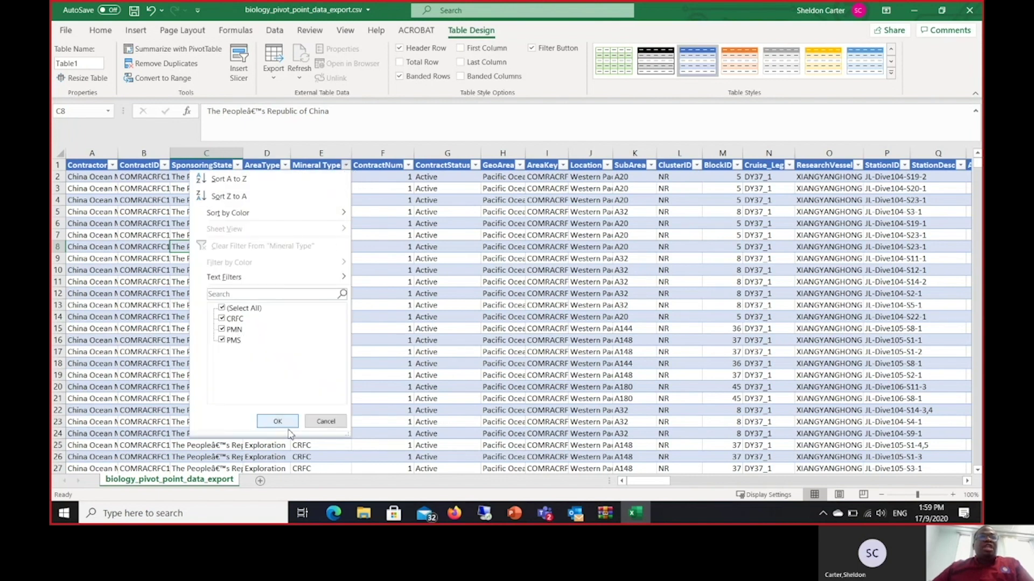
{"action": "left_click", "coordinate": [324, 422]}
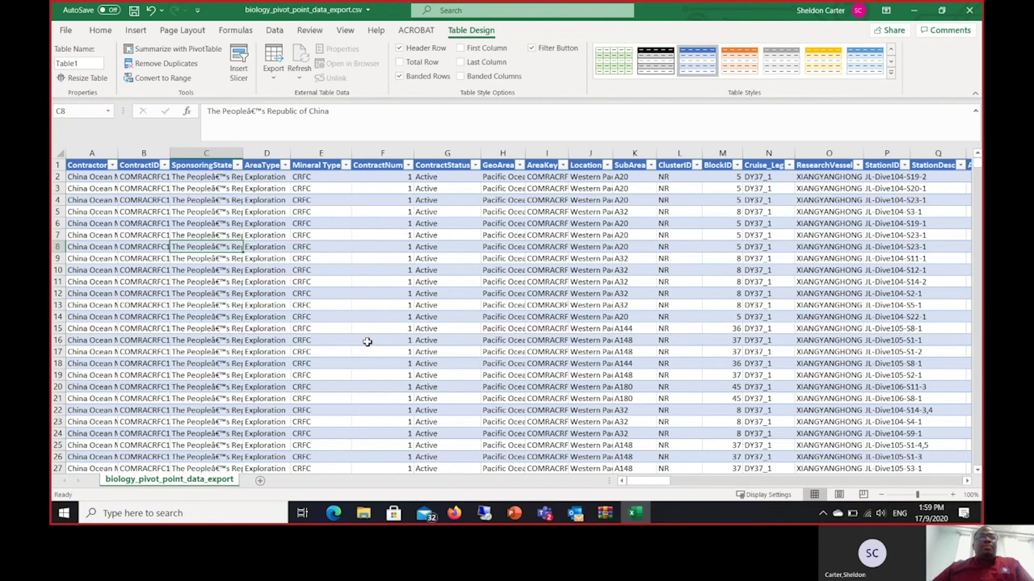
{"action": "left_click_drag", "start_coordinate": [650, 485], "coordinate": [697, 492]}
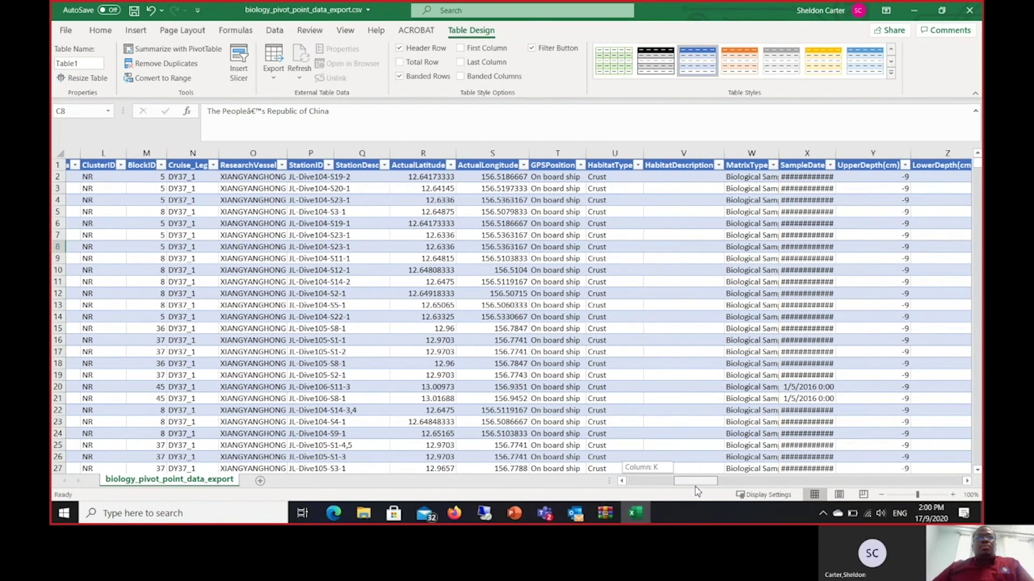
- Review the StationID and MatrixType filter values without applying any filter
{"action": "left_click_drag", "start_coordinate": [697, 491], "coordinate": [697, 492]}
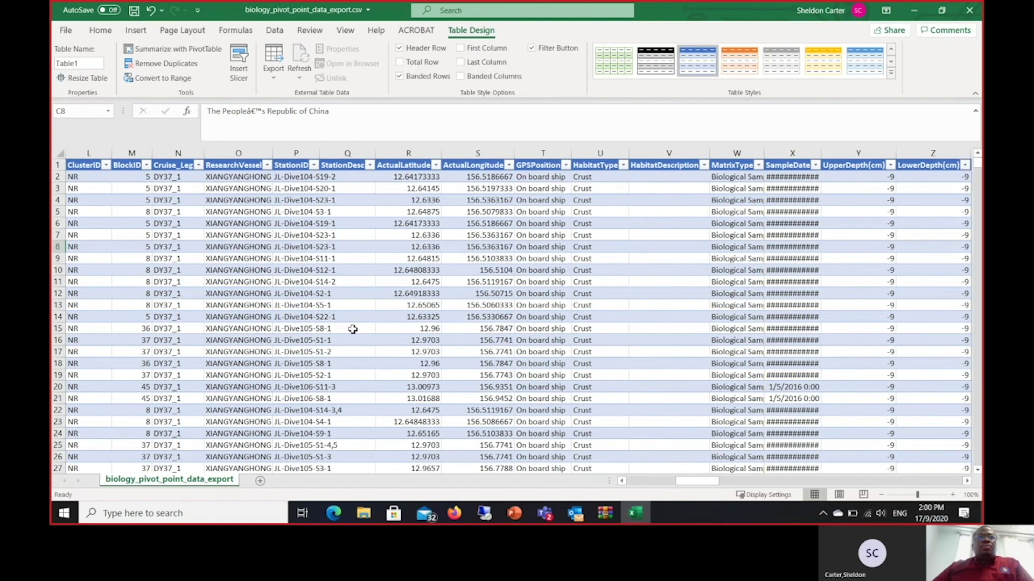
{"action": "left_click", "coordinate": [314, 166]}
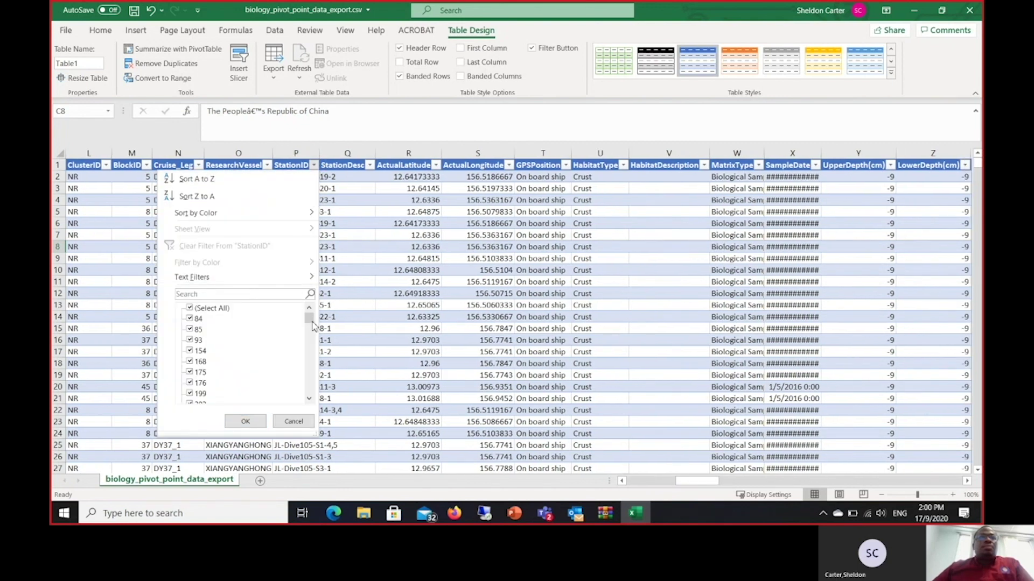
{"action": "left_click_drag", "start_coordinate": [312, 323], "coordinate": [310, 382]}
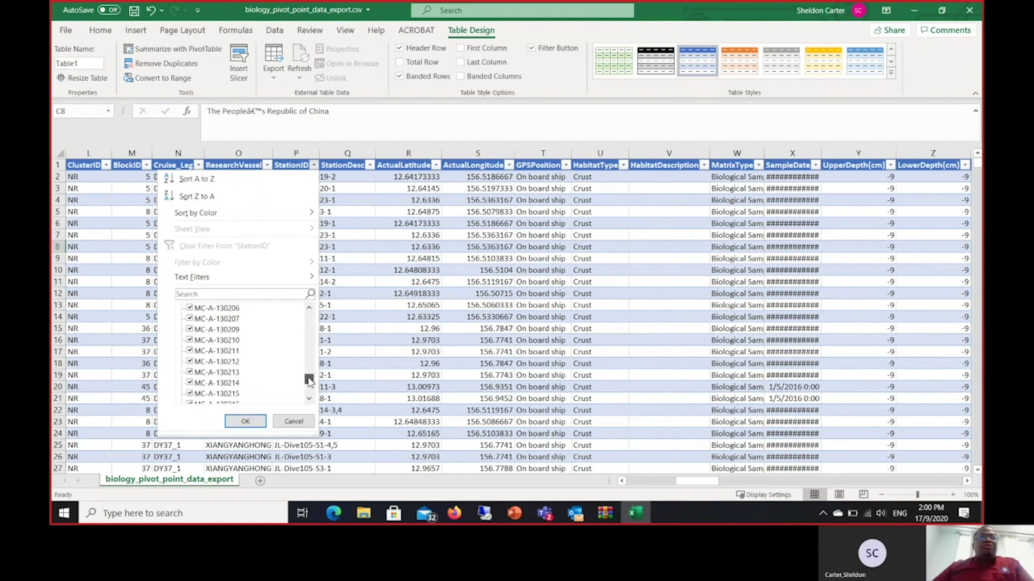
{"action": "left_click", "coordinate": [294, 421]}
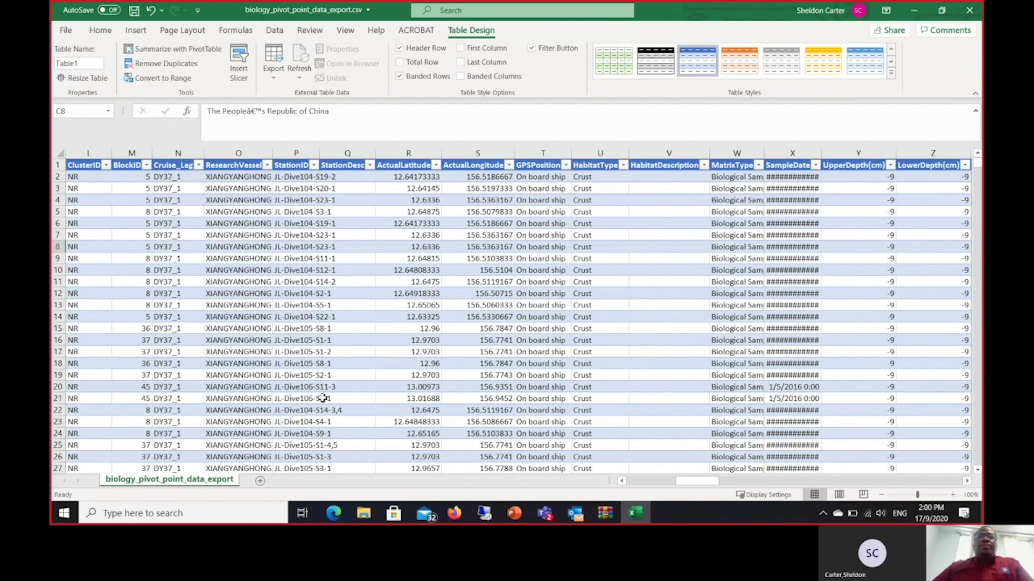
{"action": "left_click_drag", "start_coordinate": [700, 488], "coordinate": [729, 488]}
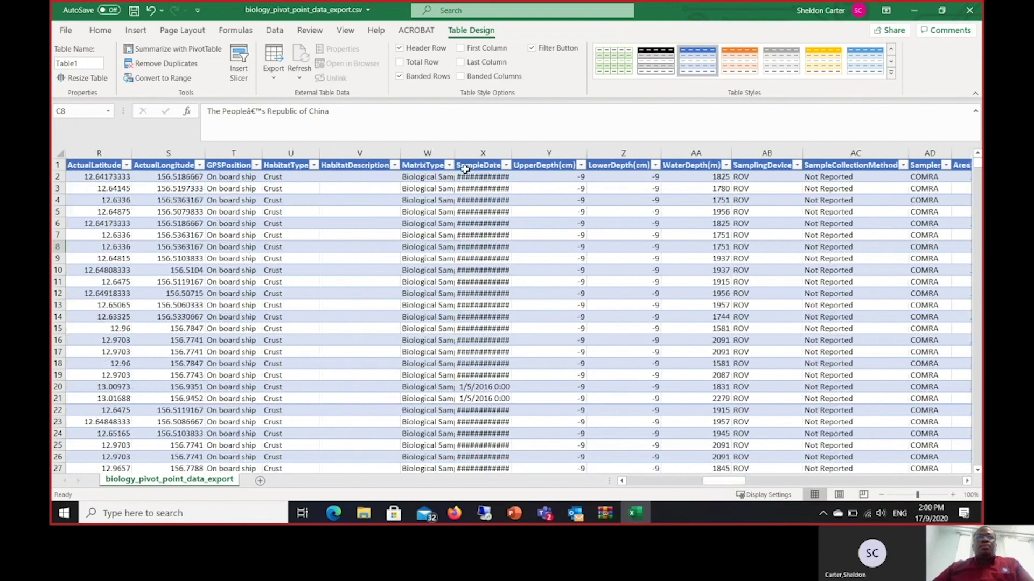
{"action": "left_click", "coordinate": [449, 166]}
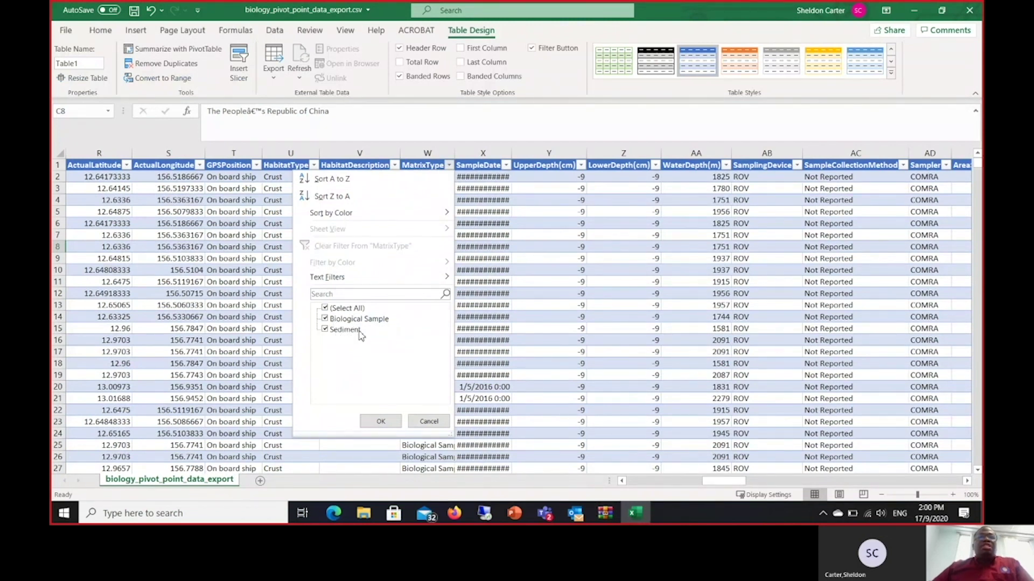
{"action": "left_click", "coordinate": [429, 422]}
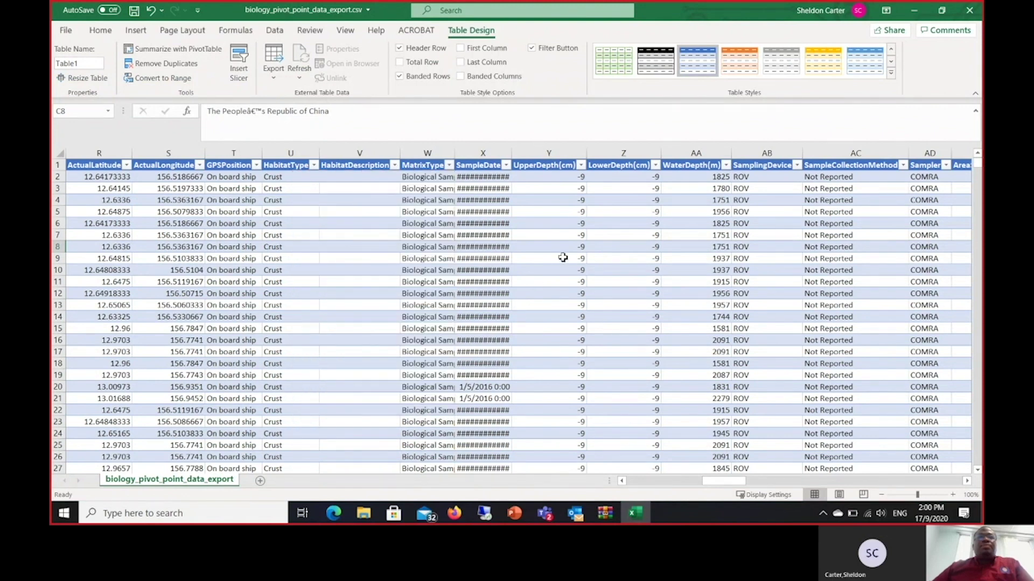
- Autofit the SampleDate column so dates show, and check which years it covers
{"action": "double_click", "coordinate": [512, 154]}
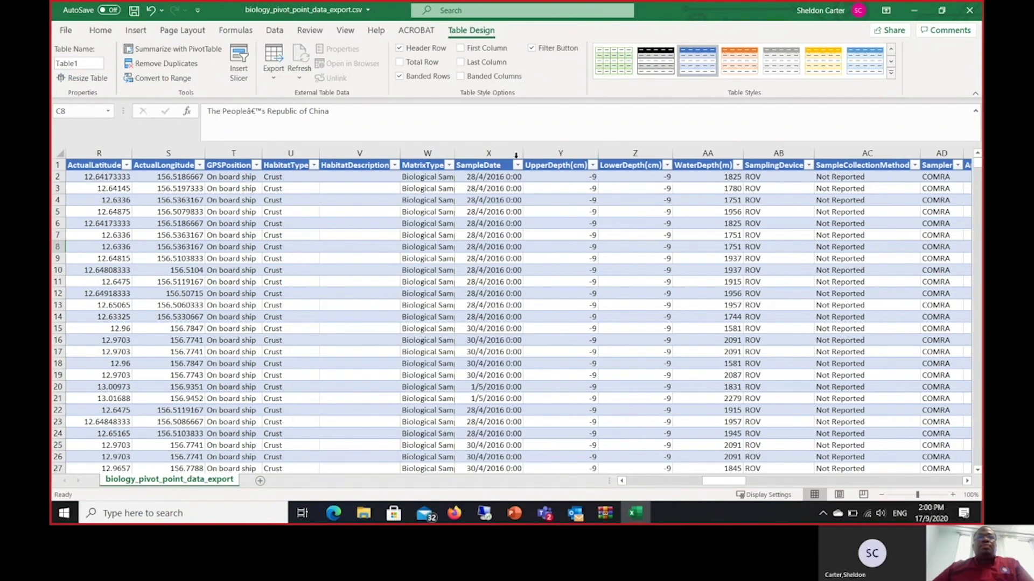
{"action": "left_click", "coordinate": [517, 166]}
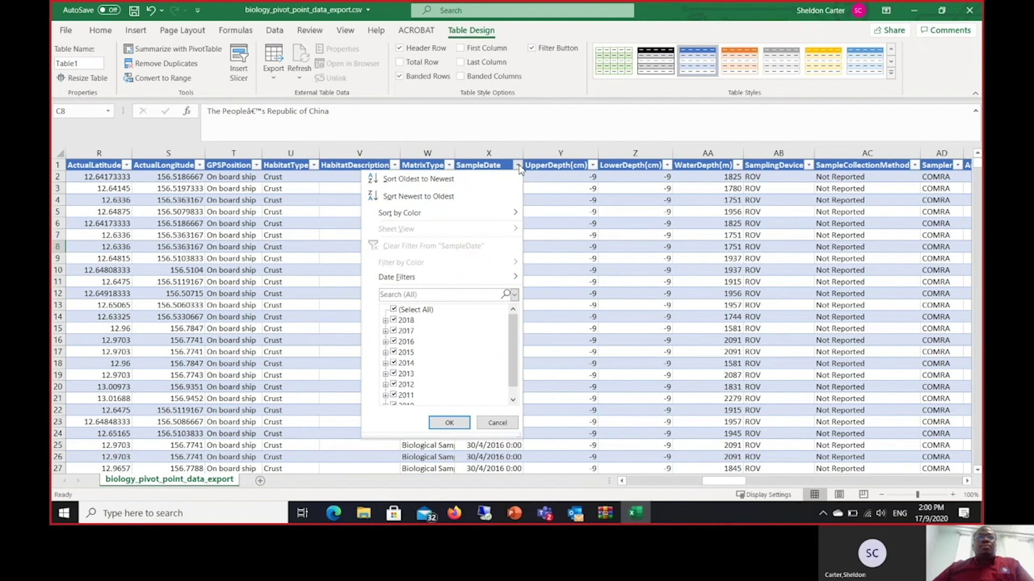
{"action": "left_click_drag", "start_coordinate": [515, 347], "coordinate": [517, 323]}
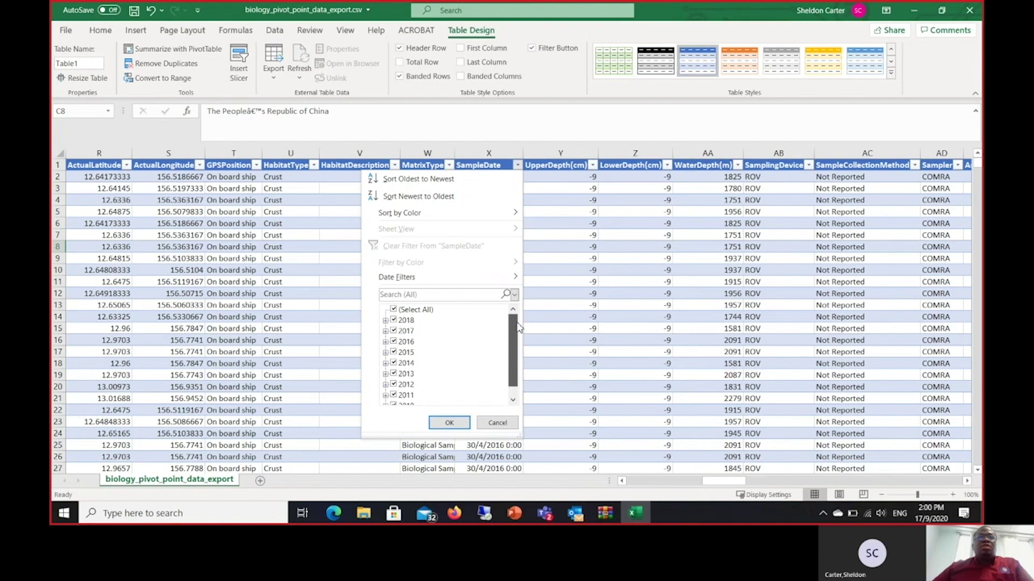
{"action": "left_click", "coordinate": [498, 423]}
{"action": "left_click_drag", "start_coordinate": [738, 482], "coordinate": [761, 481]}
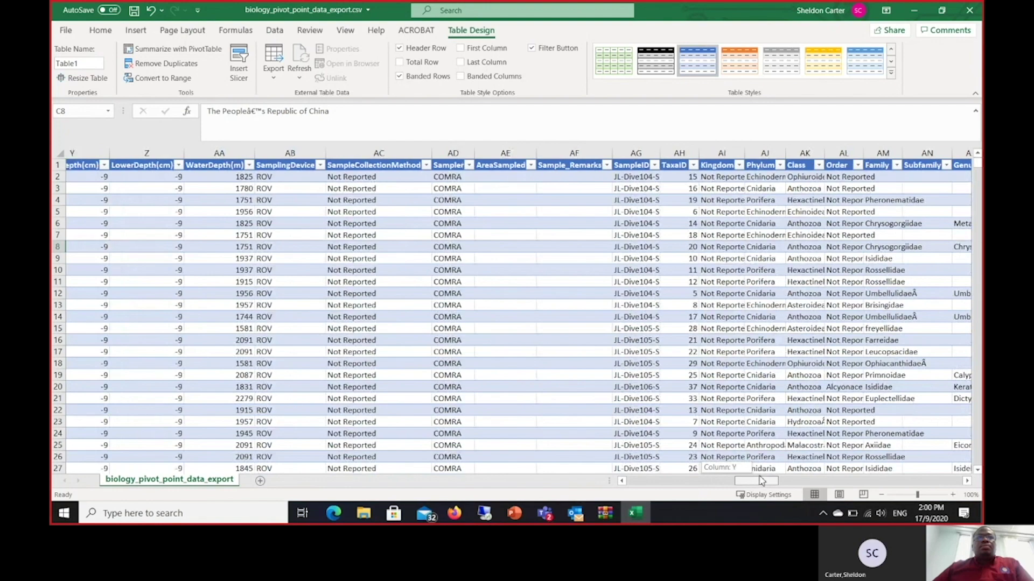
{"action": "mouse_move", "coordinate": [761, 480]}
{"action": "left_mouse_down"}
{"action": "mouse_move", "coordinate": [777, 474]}
{"action": "mouse_move", "coordinate": [780, 483]}
{"action": "left_mouse_up"}
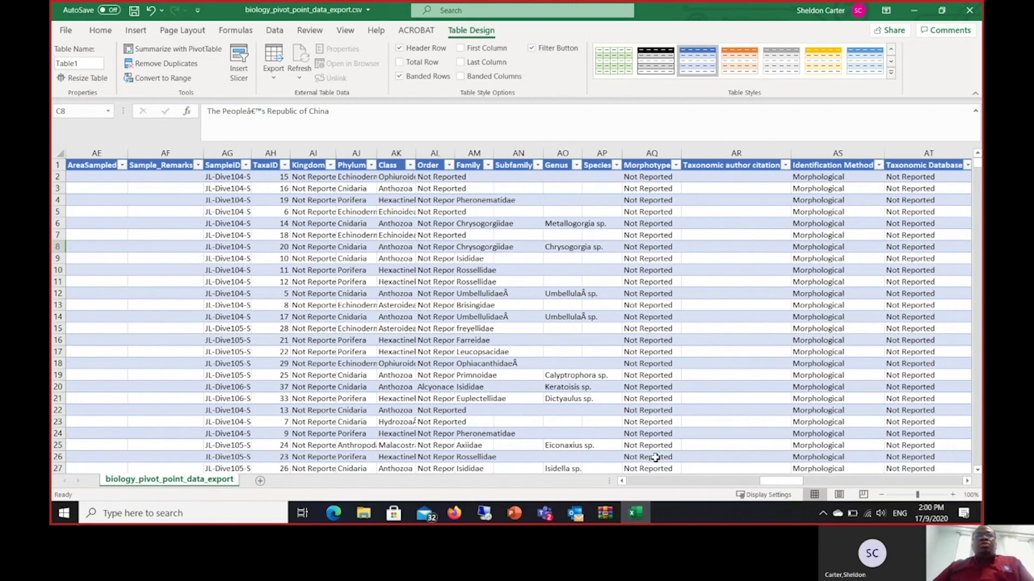
- Filter the Genus column to hide rows with a blank genus
{"action": "left_click", "coordinate": [576, 166]}
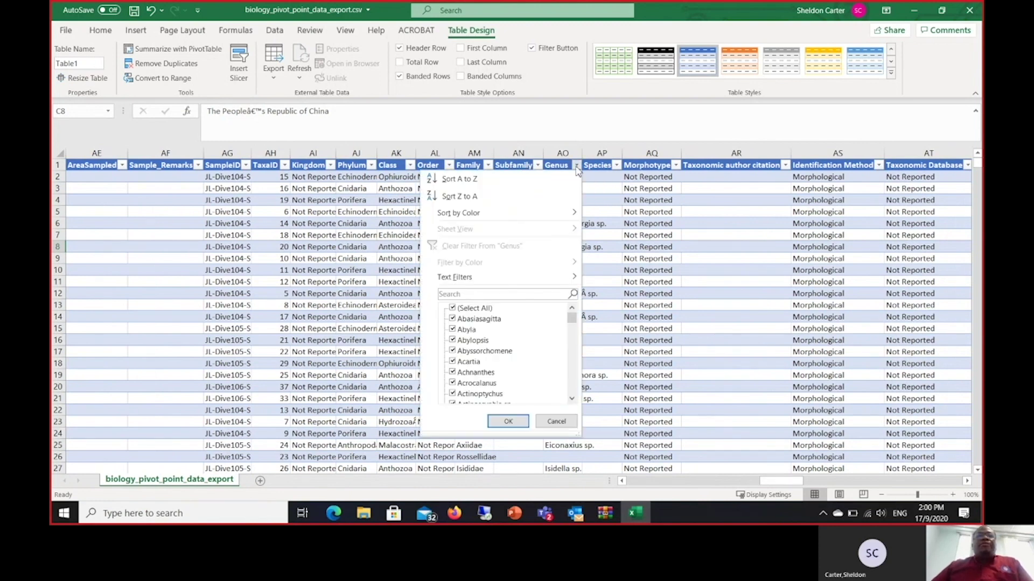
{"action": "left_click", "coordinate": [453, 309]}
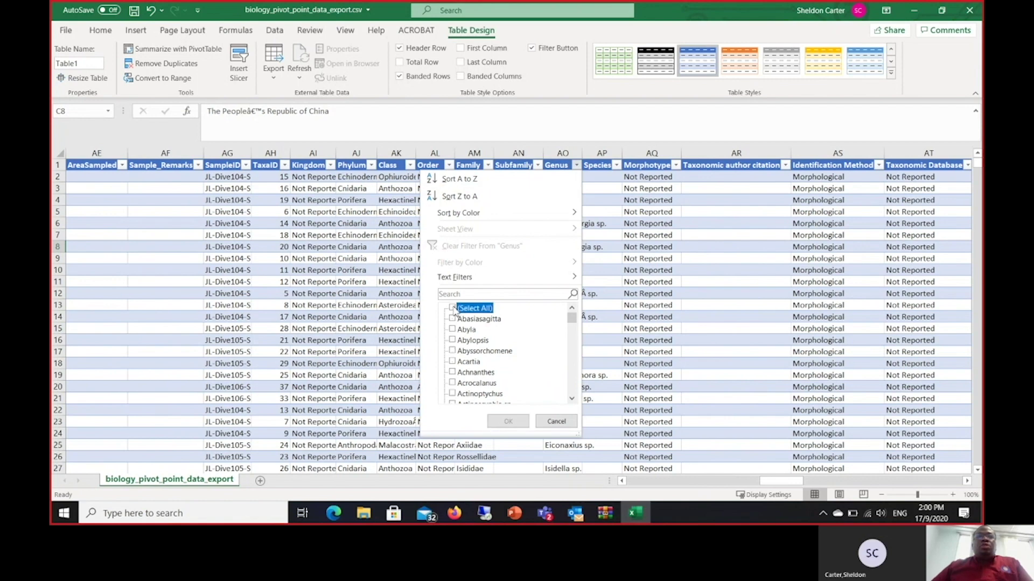
{"action": "left_click", "coordinate": [453, 309]}
{"action": "left_click_drag", "start_coordinate": [573, 323], "coordinate": [565, 397]}
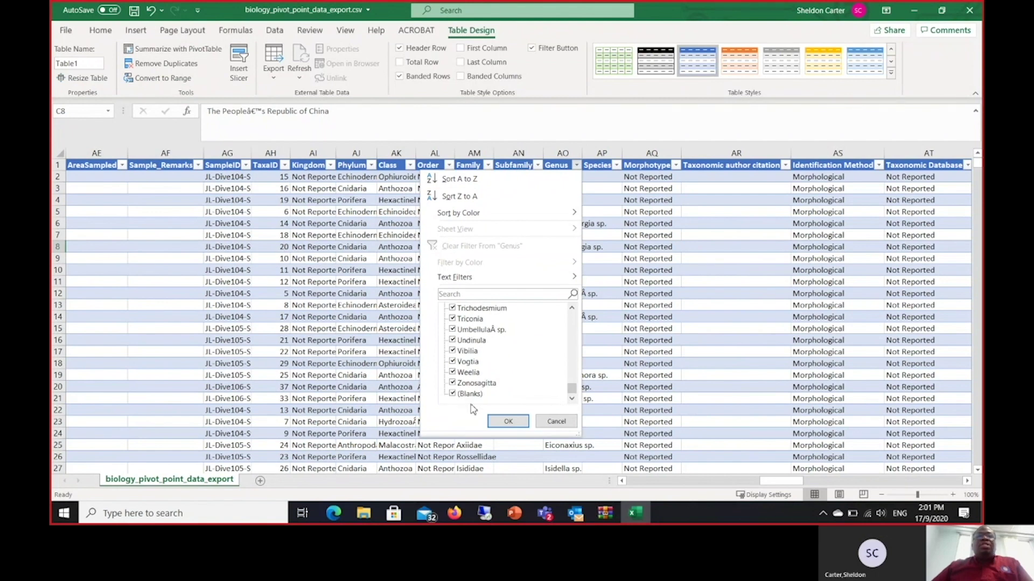
{"action": "left_click", "coordinate": [452, 394]}
{"action": "left_click", "coordinate": [502, 425]}
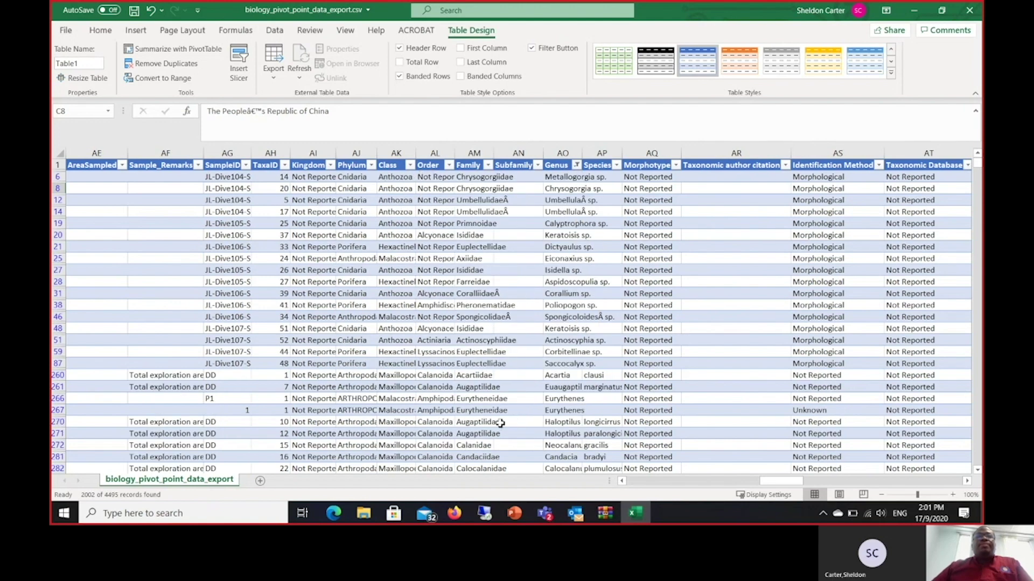
{"action": "left_click", "coordinate": [567, 294]}
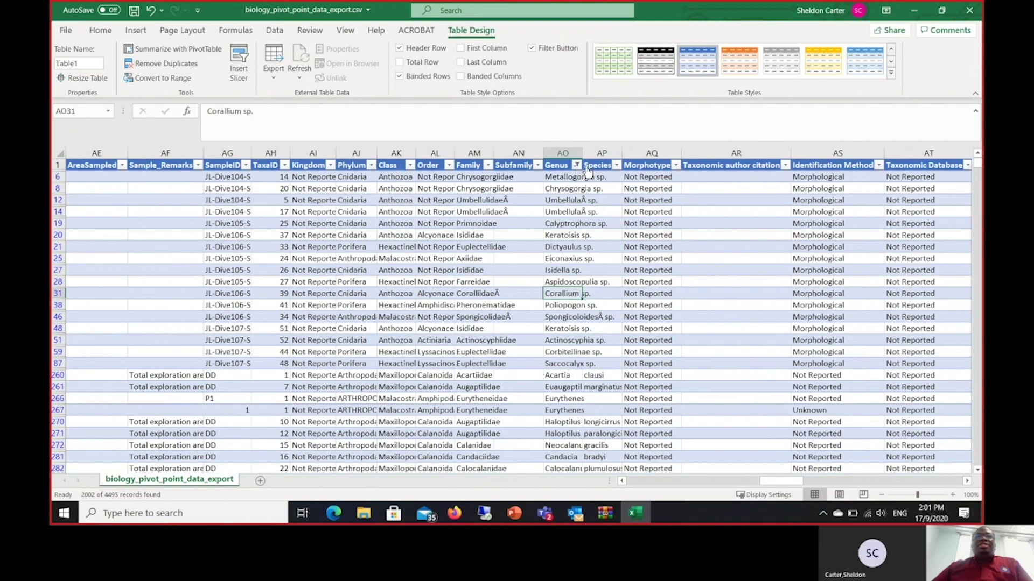
- Hide blank Species rows, leaving 1974 of 4495 records, and widen the Species column
{"action": "left_click", "coordinate": [615, 165]}
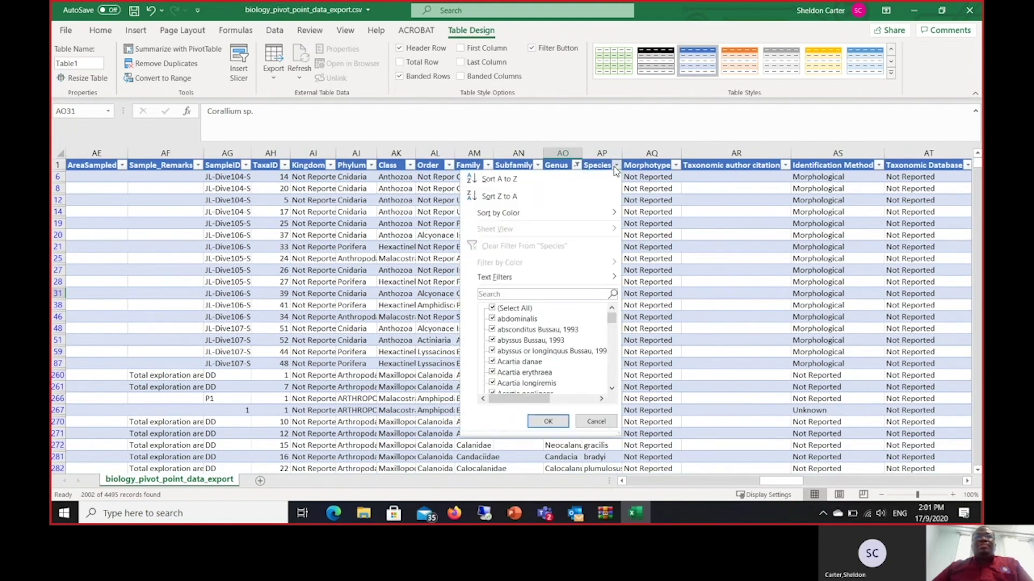
{"action": "scroll", "coordinate": [550, 358], "scroll_direction": "down", "scroll_amount": 6}
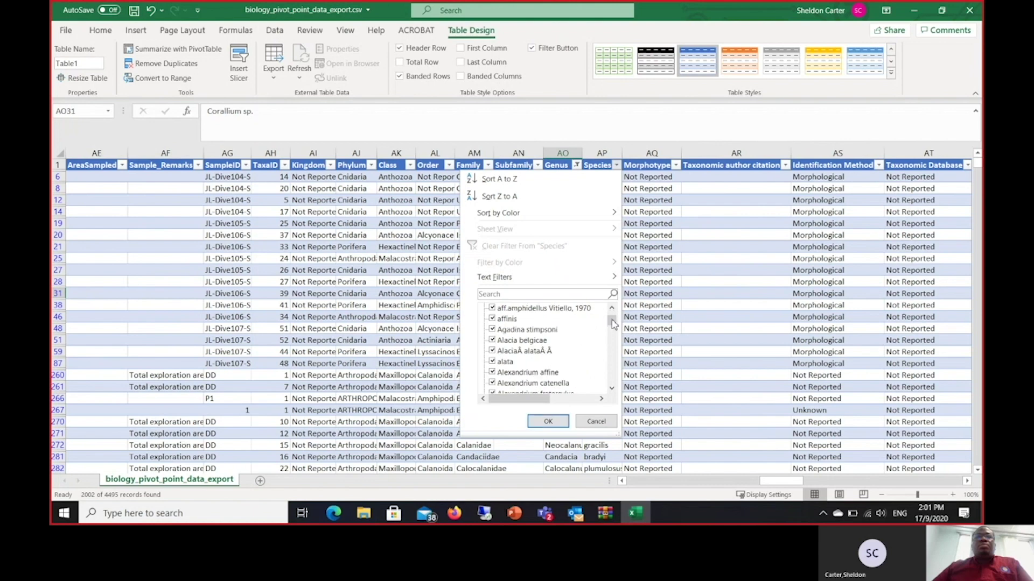
{"action": "left_click_drag", "start_coordinate": [608, 323], "coordinate": [611, 379]}
{"action": "left_click", "coordinate": [494, 384]}
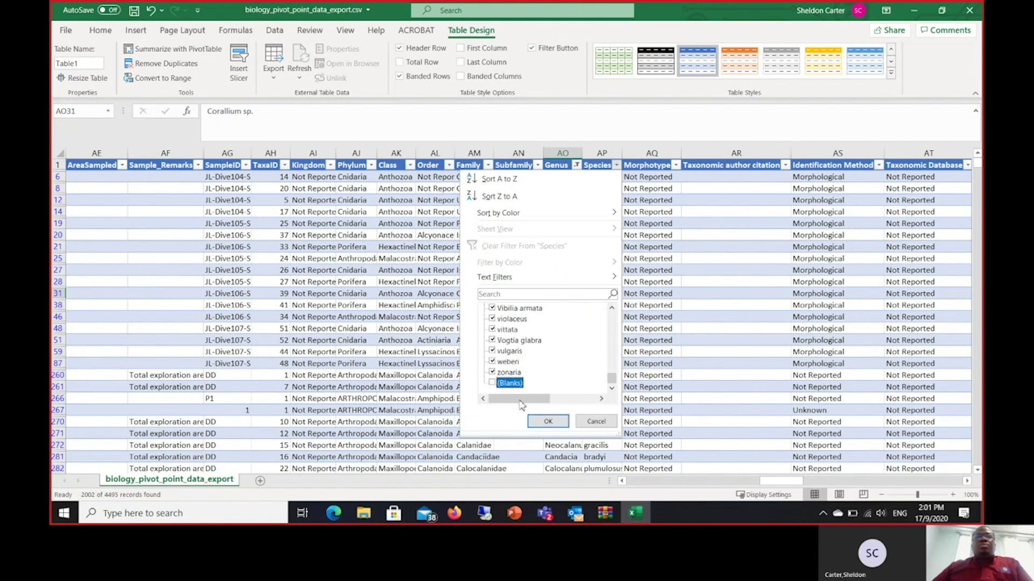
{"action": "left_click", "coordinate": [548, 422]}
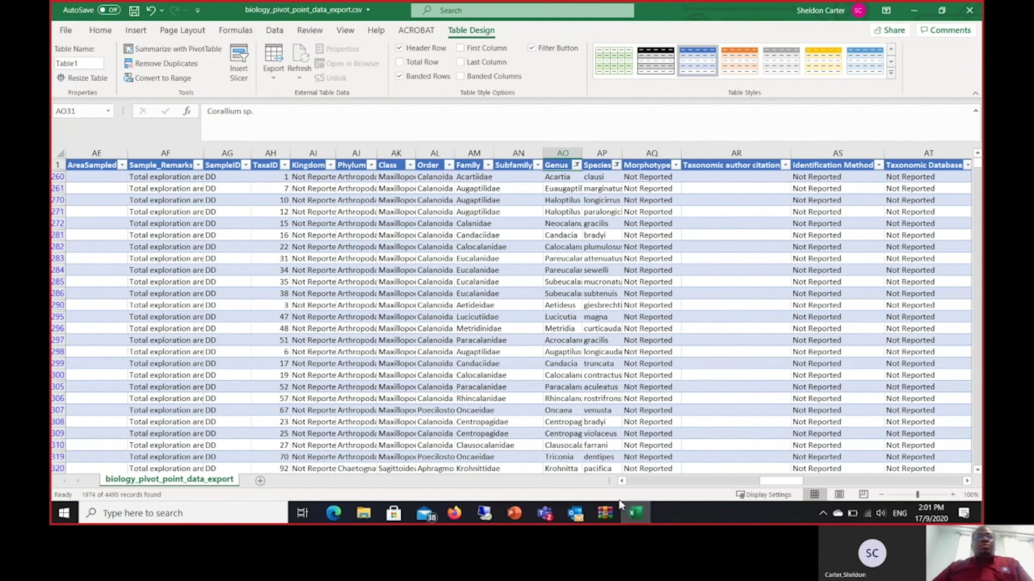
{"action": "left_click_drag", "start_coordinate": [781, 482], "coordinate": [795, 483]}
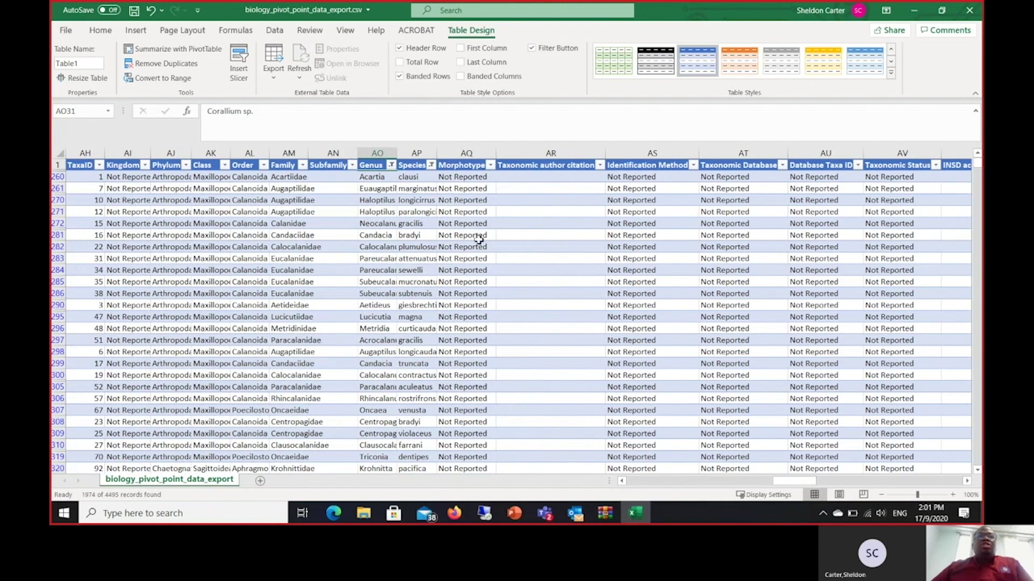
{"action": "double_click", "coordinate": [438, 149]}
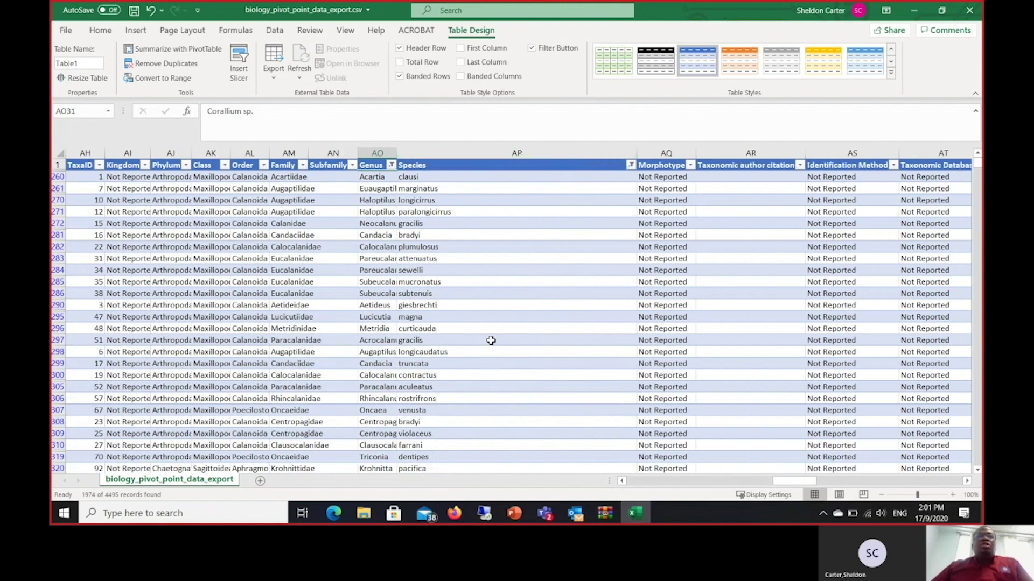
{"action": "left_click_drag", "start_coordinate": [804, 485], "coordinate": [889, 487]}
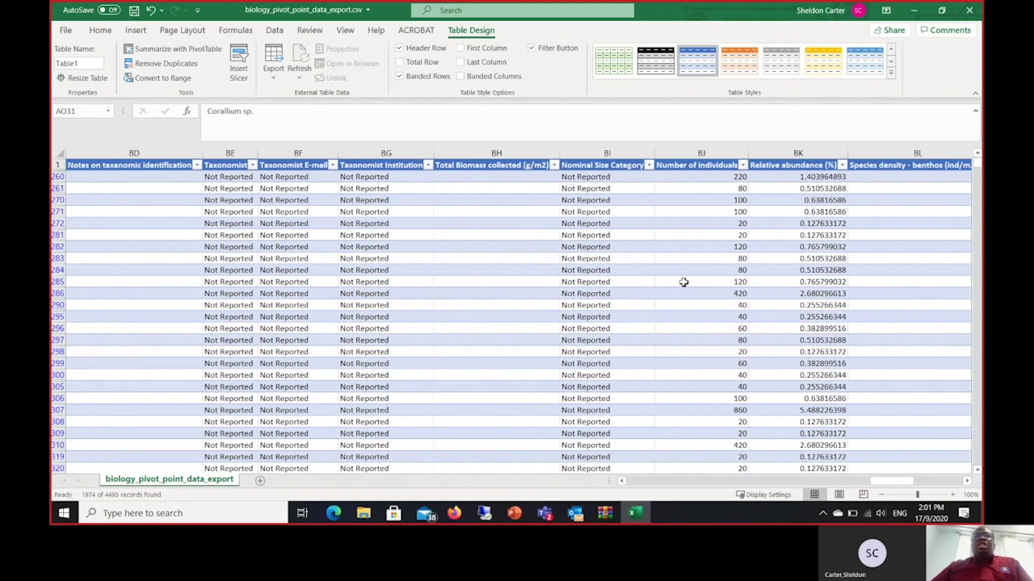
- Untick (Blanks) in the Relative abundance (%) filter so 1488 of 4495 records remain
{"action": "left_click", "coordinate": [841, 166]}
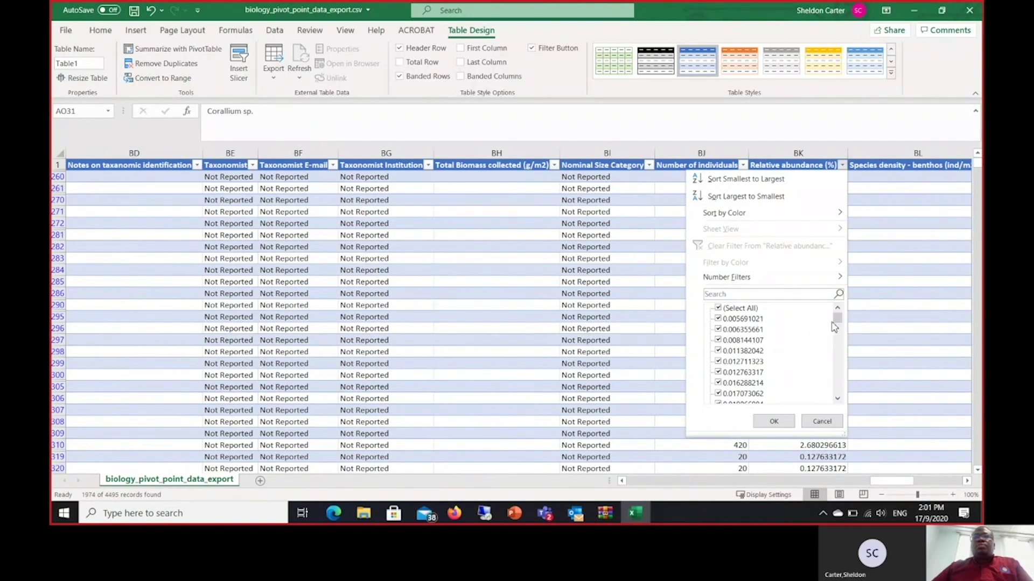
{"action": "left_click_drag", "start_coordinate": [838, 320], "coordinate": [838, 389]}
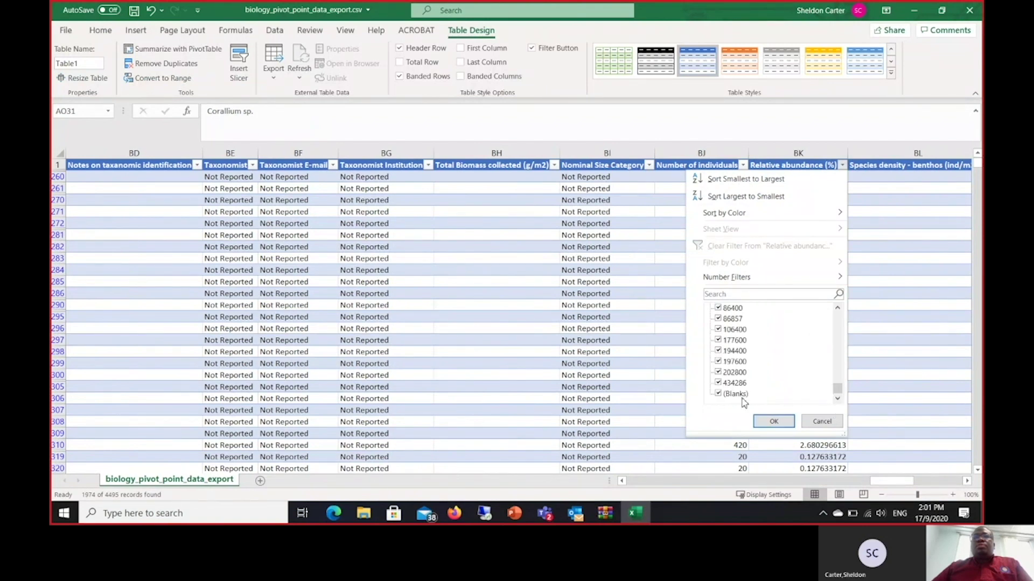
{"action": "left_click", "coordinate": [718, 394]}
{"action": "left_click", "coordinate": [773, 421]}
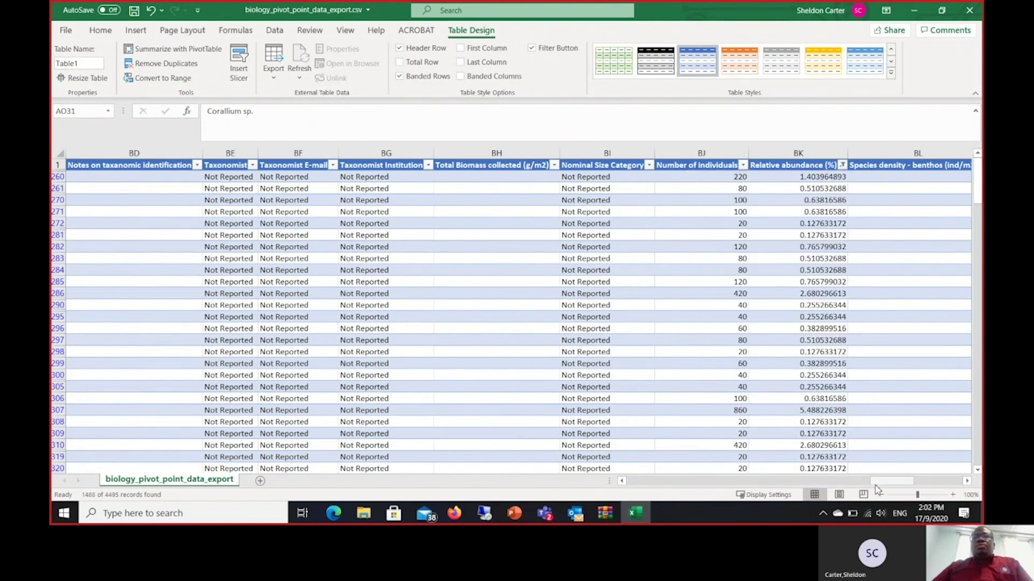
{"action": "left_click_drag", "start_coordinate": [883, 485], "coordinate": [967, 486]}
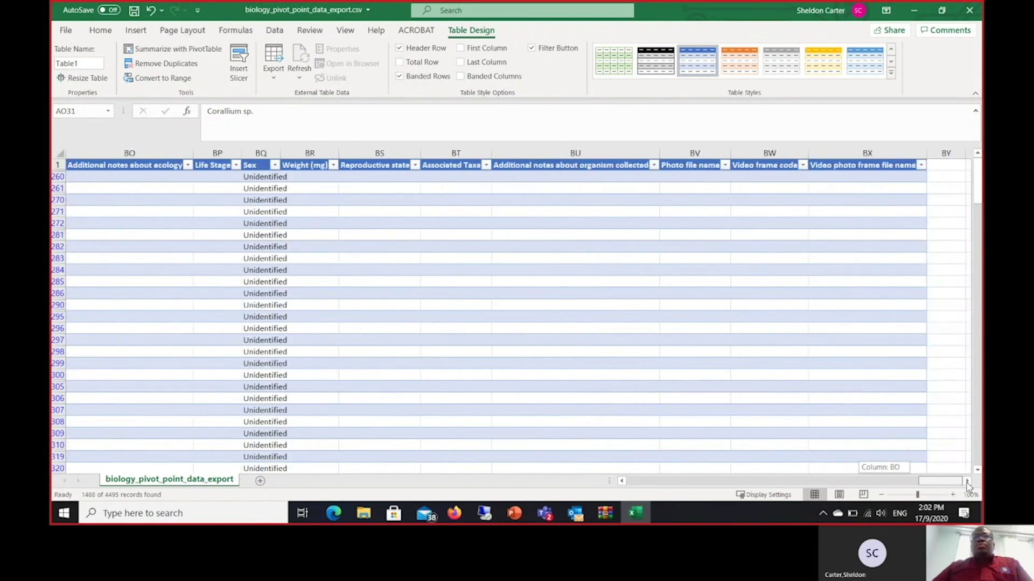
{"action": "mouse_move", "coordinate": [881, 483]}
{"action": "left_mouse_down"}
{"action": "mouse_move", "coordinate": [840, 484]}
{"action": "mouse_move", "coordinate": [877, 484]}
{"action": "left_mouse_up"}
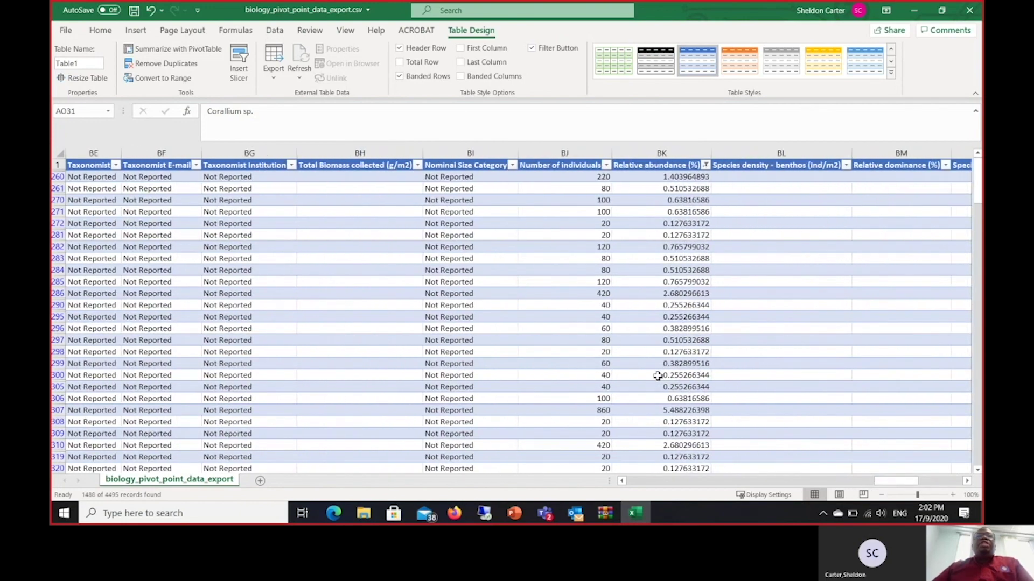
{"action": "scroll", "coordinate": [656, 373], "scroll_direction": "down", "scroll_amount": 1}
{"action": "scroll", "coordinate": [654, 370], "scroll_direction": "up", "scroll_amount": 1}
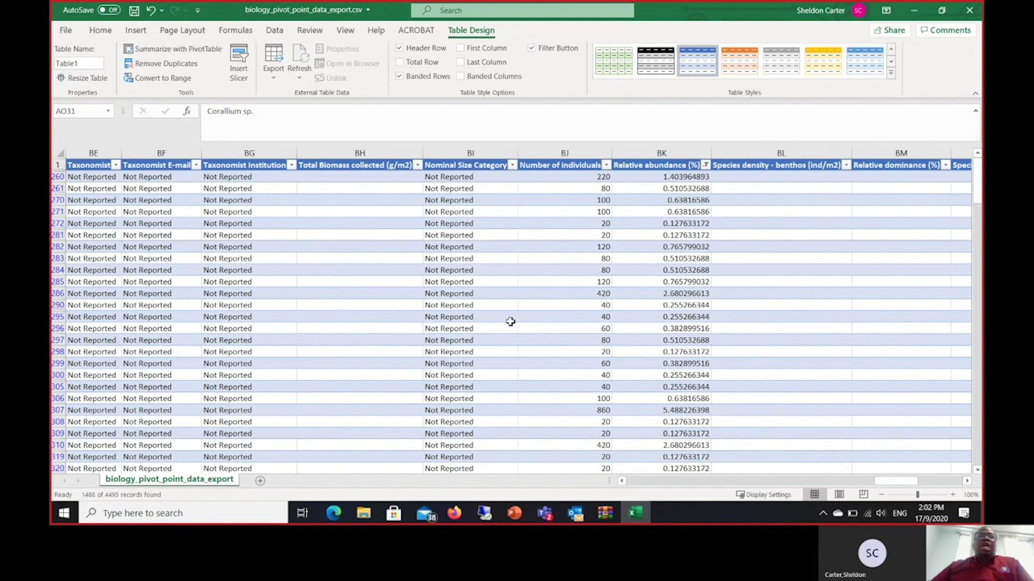
{"action": "left_click_drag", "start_coordinate": [882, 488], "coordinate": [627, 490]}
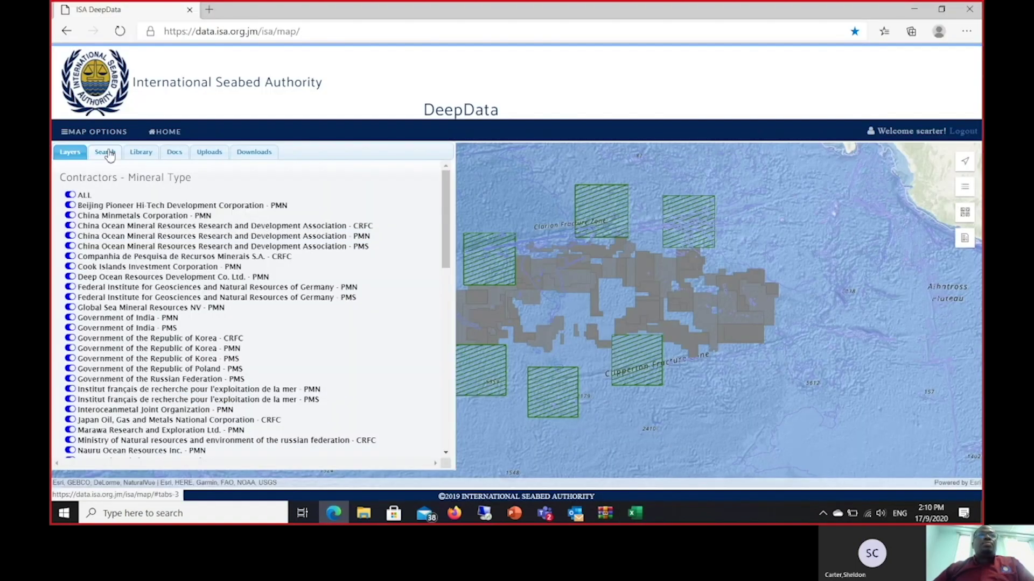
- Run a Geological Elements (Metals) search returning 2560 records and export the results
{"action": "left_click", "coordinate": [106, 151]}
{"action": "left_click", "coordinate": [179, 192]}
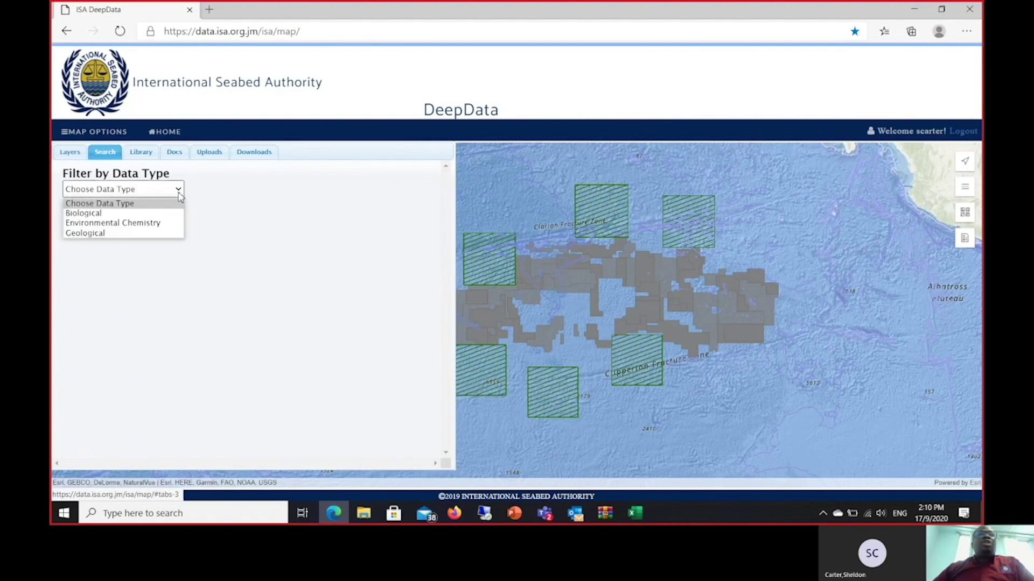
{"action": "left_click", "coordinate": [113, 236]}
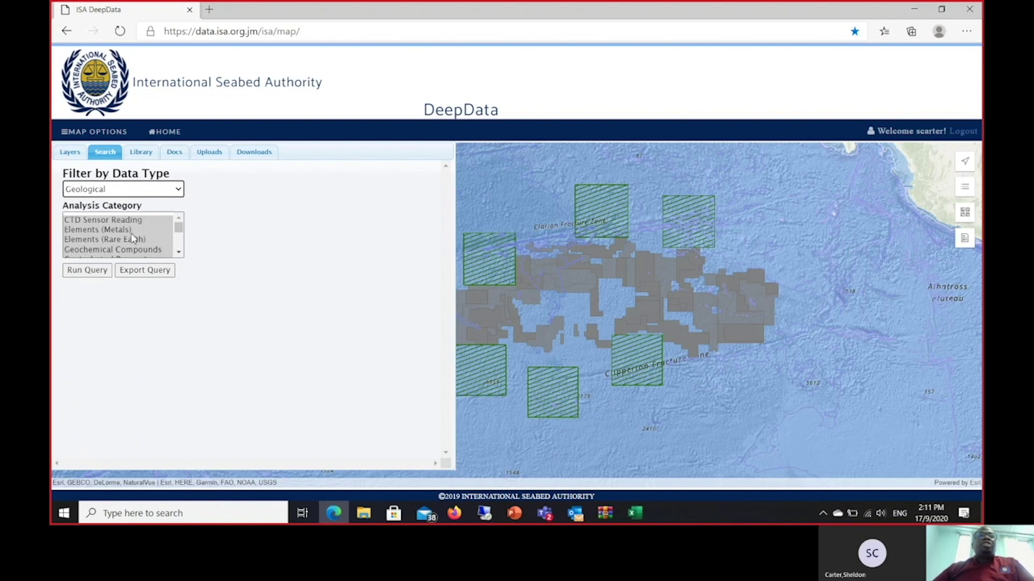
{"action": "left_click", "coordinate": [89, 232]}
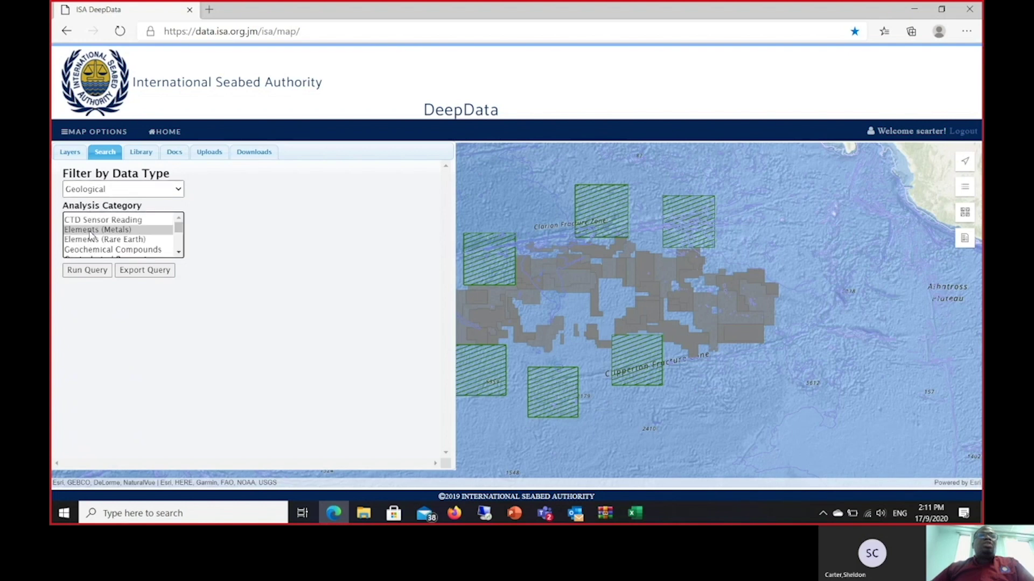
{"action": "left_click", "coordinate": [92, 272]}
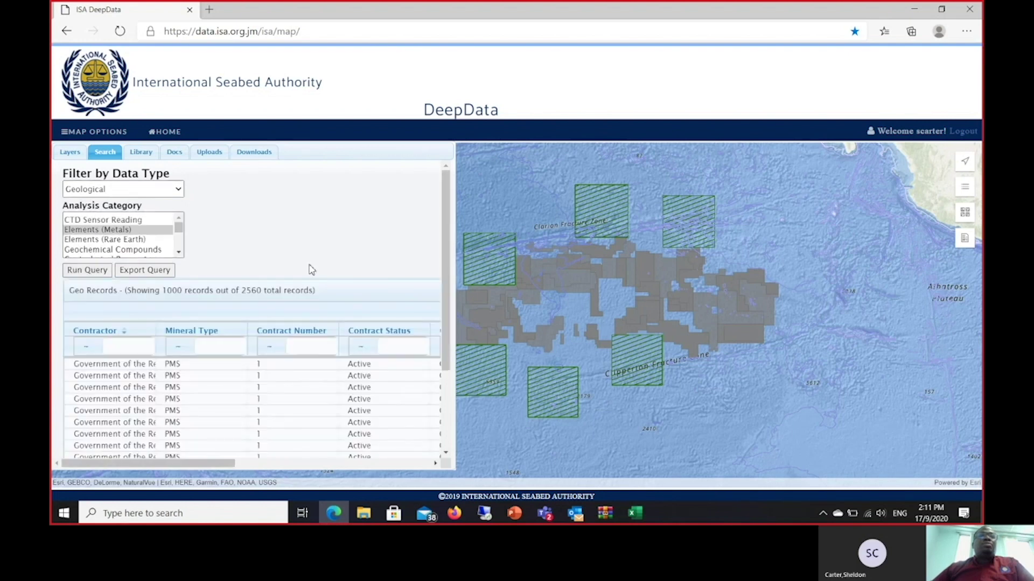
{"action": "scroll", "coordinate": [244, 394], "scroll_direction": "down", "scroll_amount": 2}
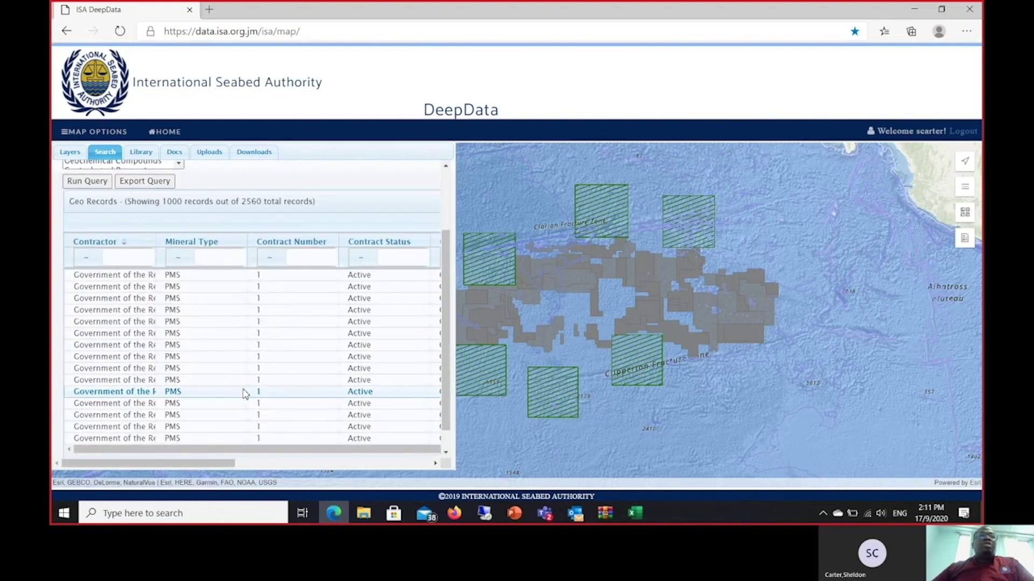
{"action": "left_click", "coordinate": [142, 182]}
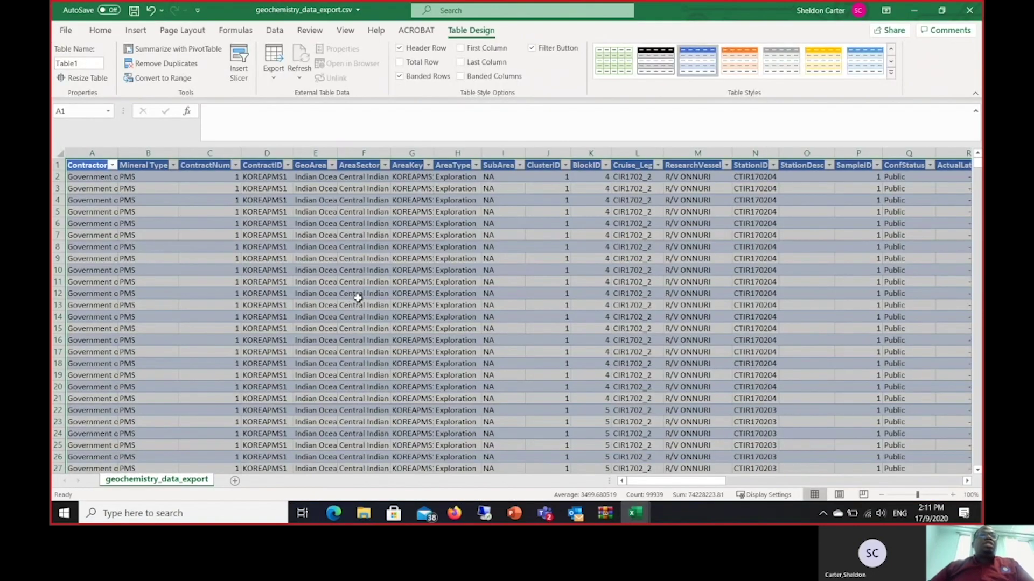
- Check the Analysis filter values in columns AP–AR of geochemistry_data_export.csv, then minimize the workbook
{"action": "left_click", "coordinate": [200, 260]}
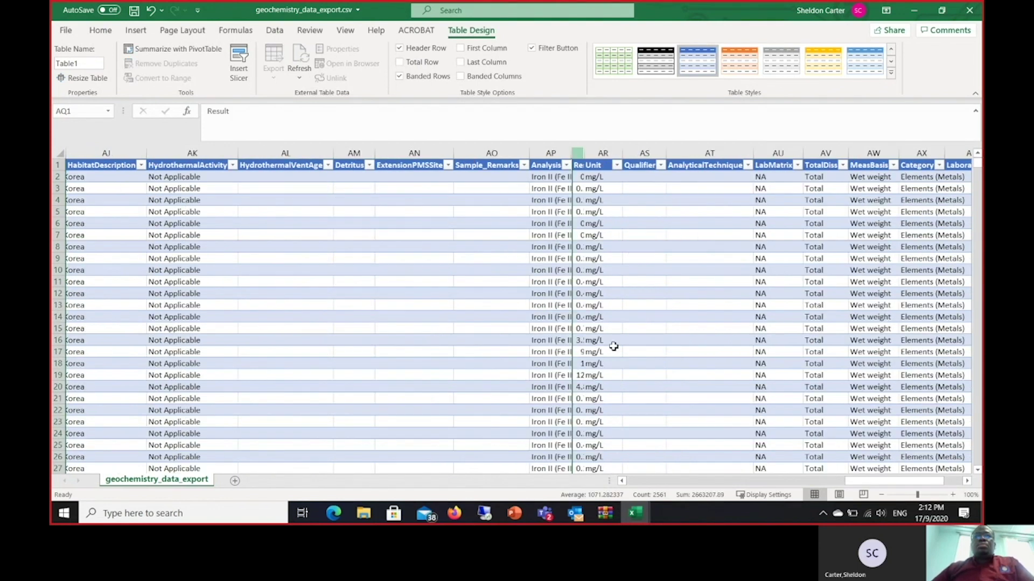
{"action": "left_click_drag", "start_coordinate": [566, 153], "coordinate": [604, 153]}
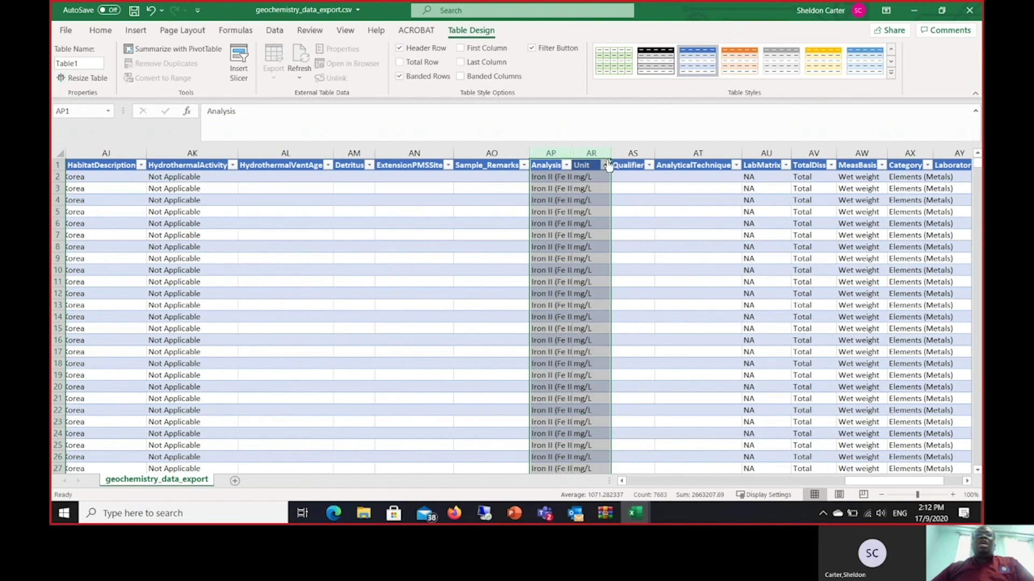
{"action": "left_click", "coordinate": [566, 166]}
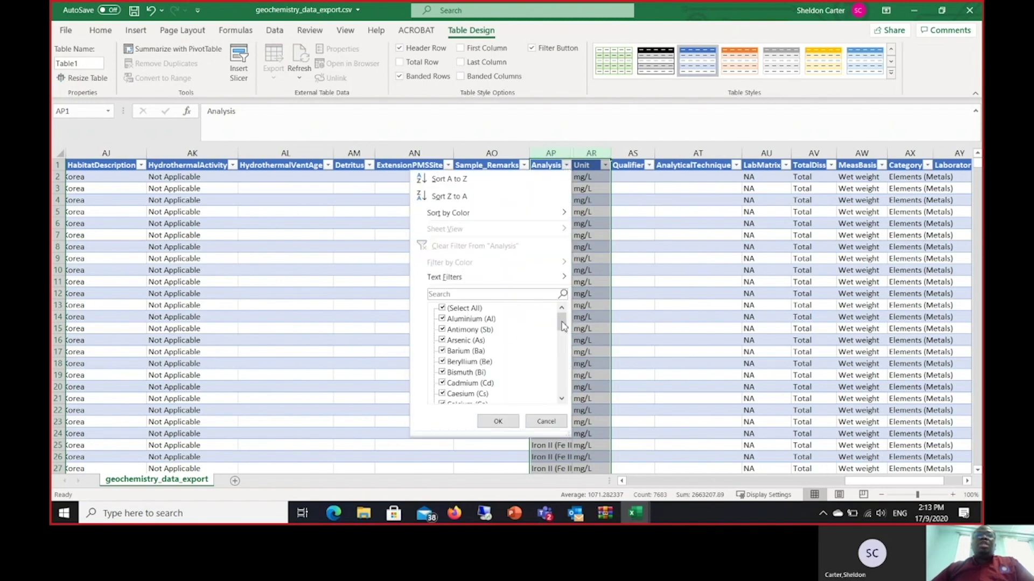
{"action": "mouse_move", "coordinate": [562, 325]}
{"action": "left_mouse_down"}
{"action": "mouse_move", "coordinate": [556, 389]}
{"action": "mouse_move", "coordinate": [562, 323]}
{"action": "left_mouse_up"}
{"action": "left_click", "coordinate": [546, 421]}
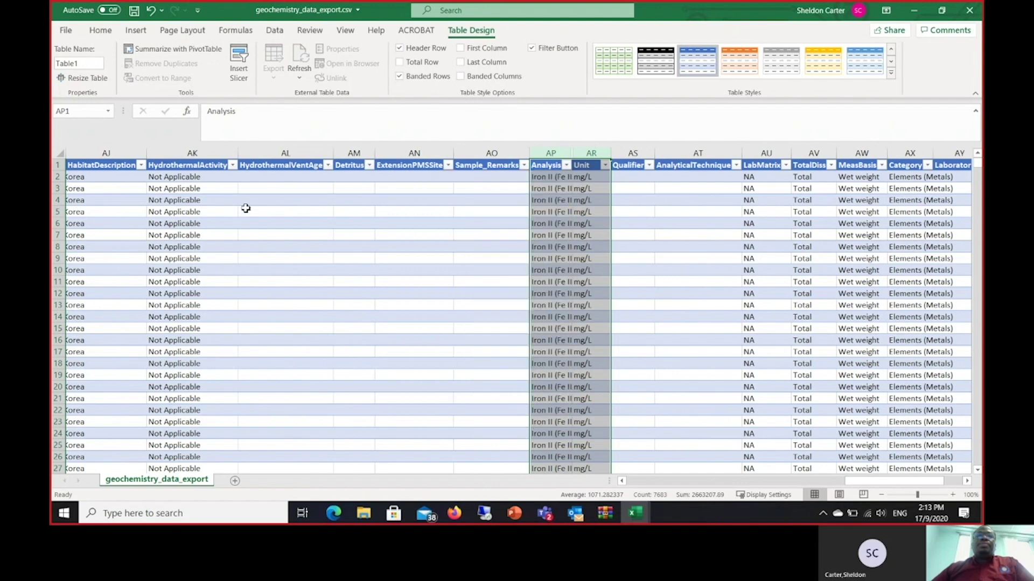
{"action": "left_click", "coordinate": [913, 12]}
- Minimize the biology workbook and the geochem zip archive to reveal the DeepData page
{"action": "left_click", "coordinate": [912, 12]}
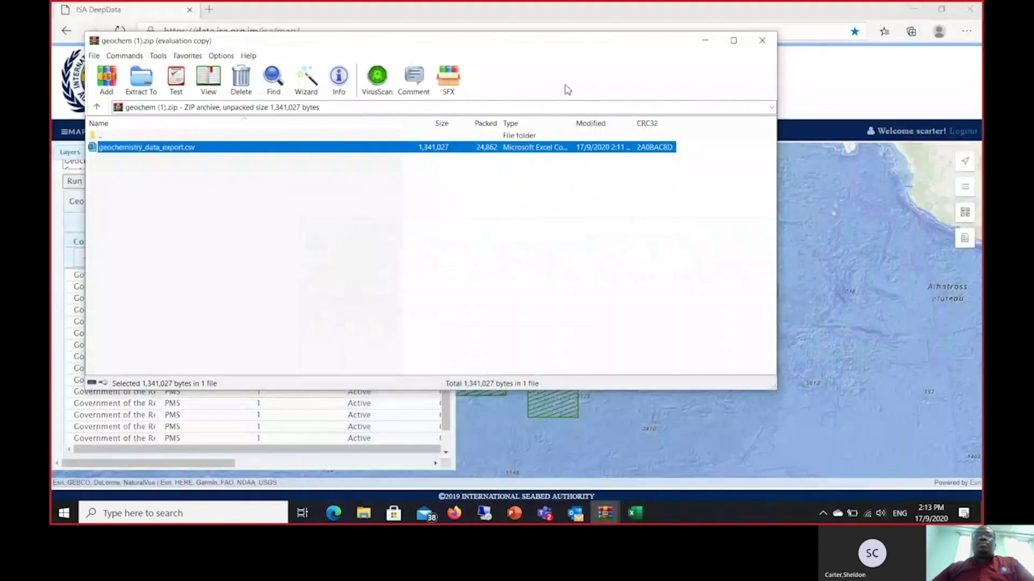
{"action": "left_click", "coordinate": [705, 43]}
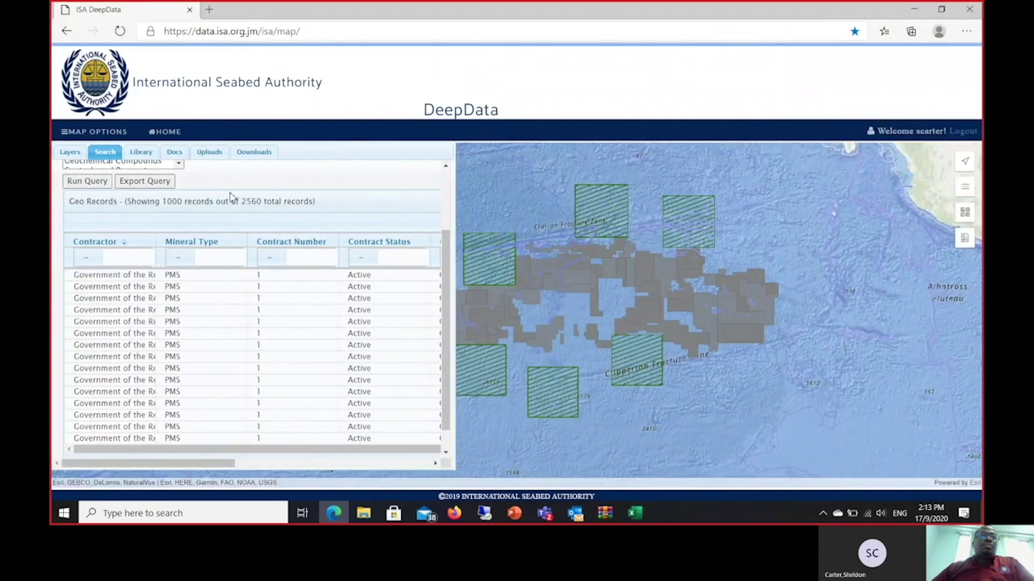
{"action": "scroll", "coordinate": [234, 199], "scroll_direction": "up", "scroll_amount": 2}
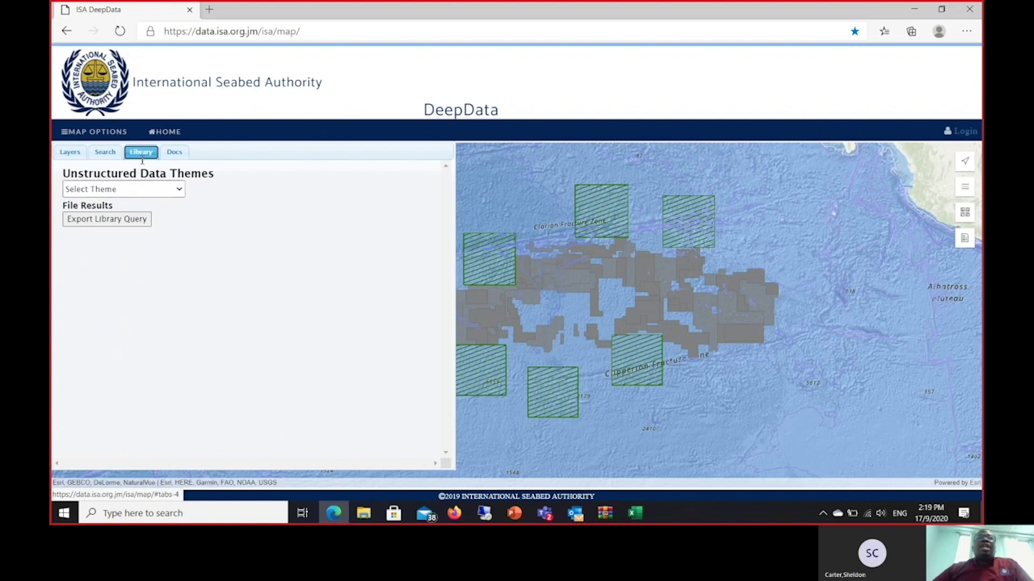
- Show the Library's Raw data/Public theme, listing 2319 files across 155 pages
{"action": "left_click", "coordinate": [70, 152]}
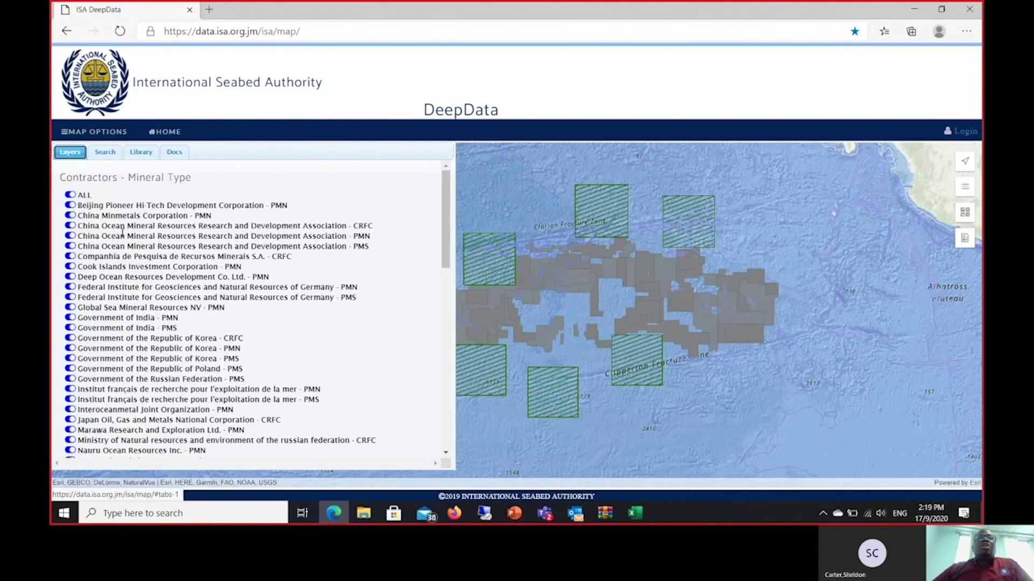
{"action": "left_click", "coordinate": [143, 153]}
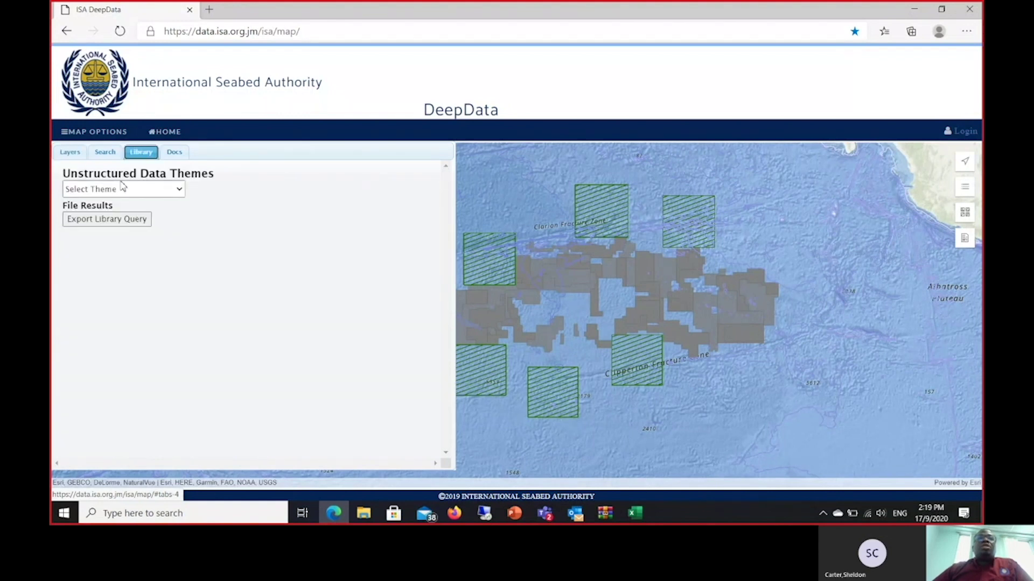
{"action": "left_click", "coordinate": [180, 193]}
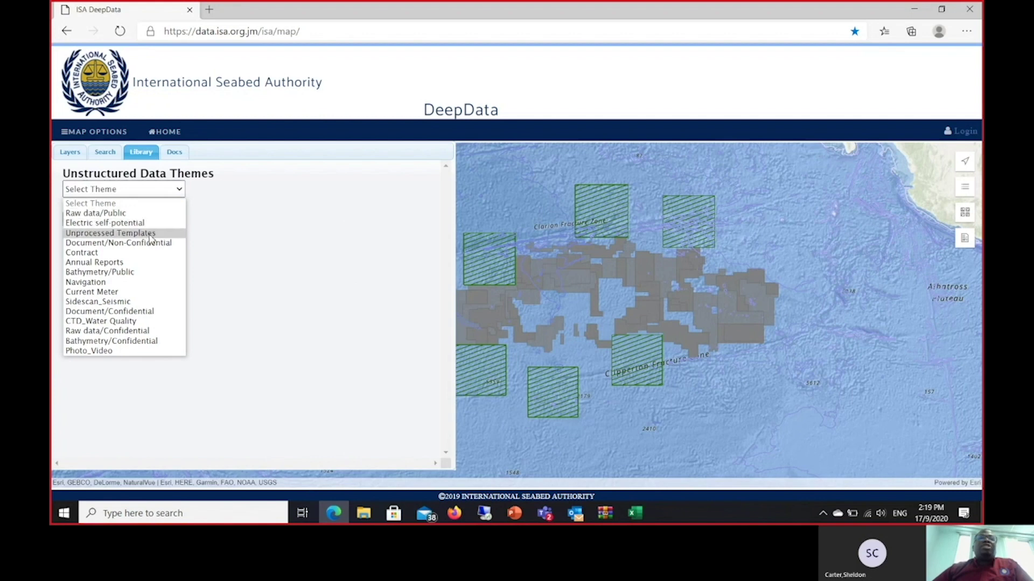
{"action": "left_click", "coordinate": [122, 214]}
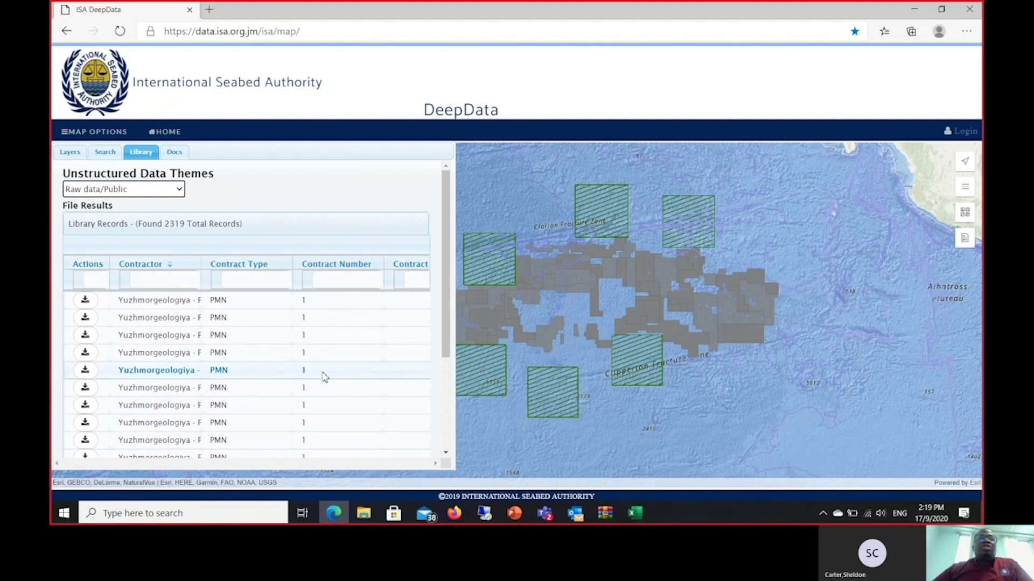
{"action": "scroll", "coordinate": [410, 346], "scroll_direction": "down", "scroll_amount": 3}
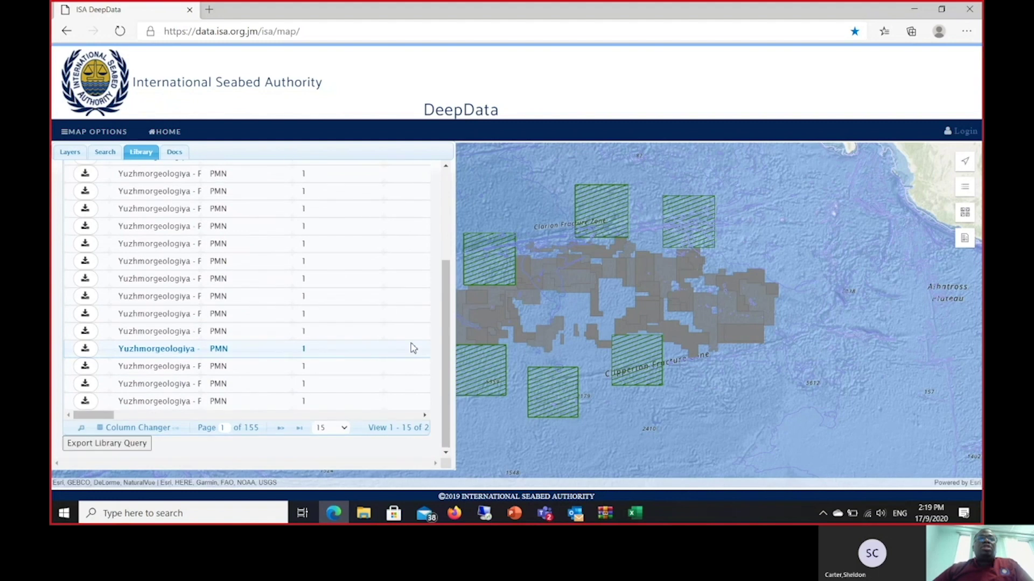
- In the library column chooser, move Name of Individual File just below Actions and apply
{"action": "left_click", "coordinate": [123, 428]}
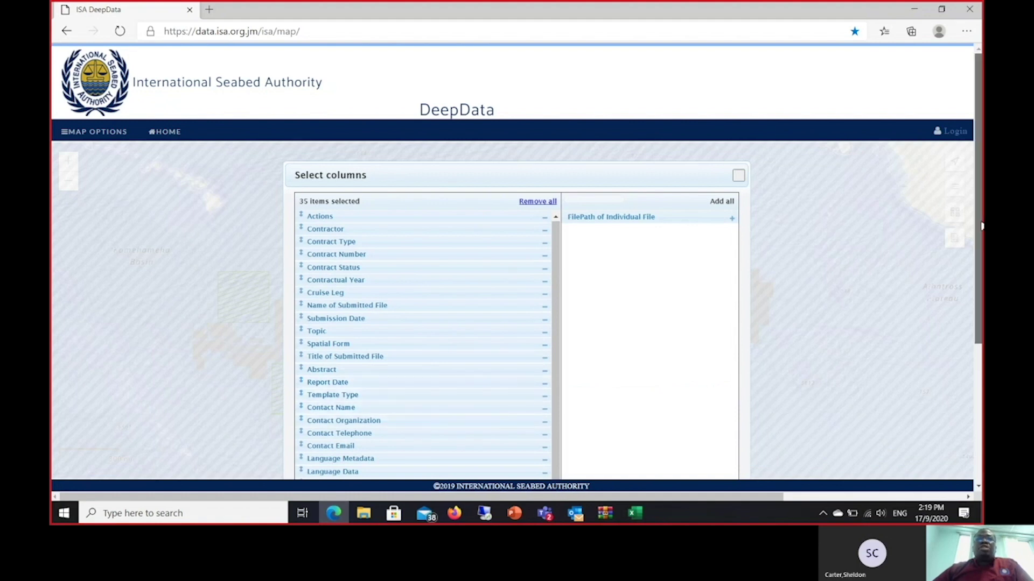
{"action": "left_click_drag", "start_coordinate": [980, 245], "coordinate": [981, 369]}
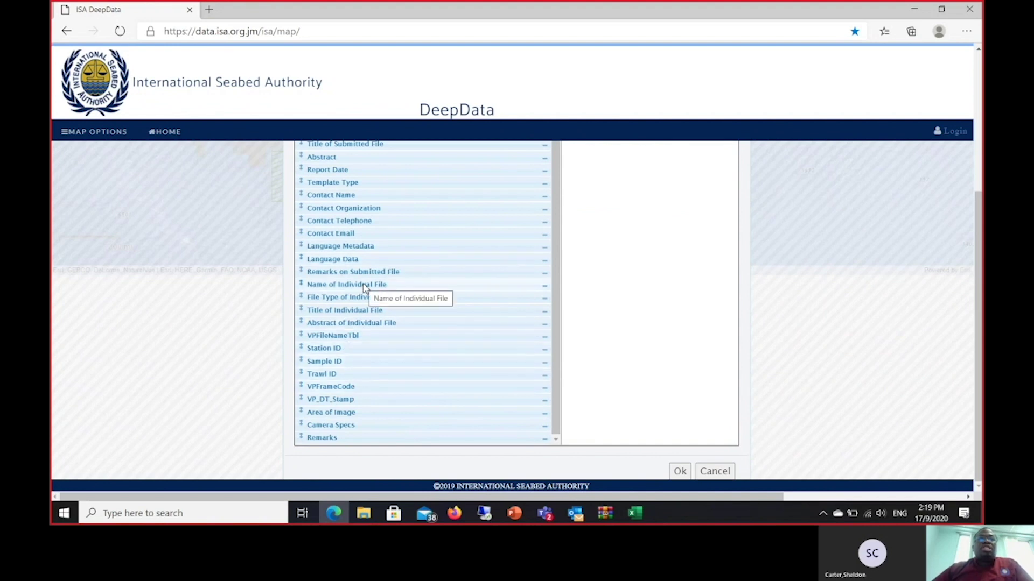
{"action": "left_click_drag", "start_coordinate": [364, 286], "coordinate": [588, 221]}
{"action": "scroll", "coordinate": [574, 256], "scroll_direction": "up", "scroll_amount": 4}
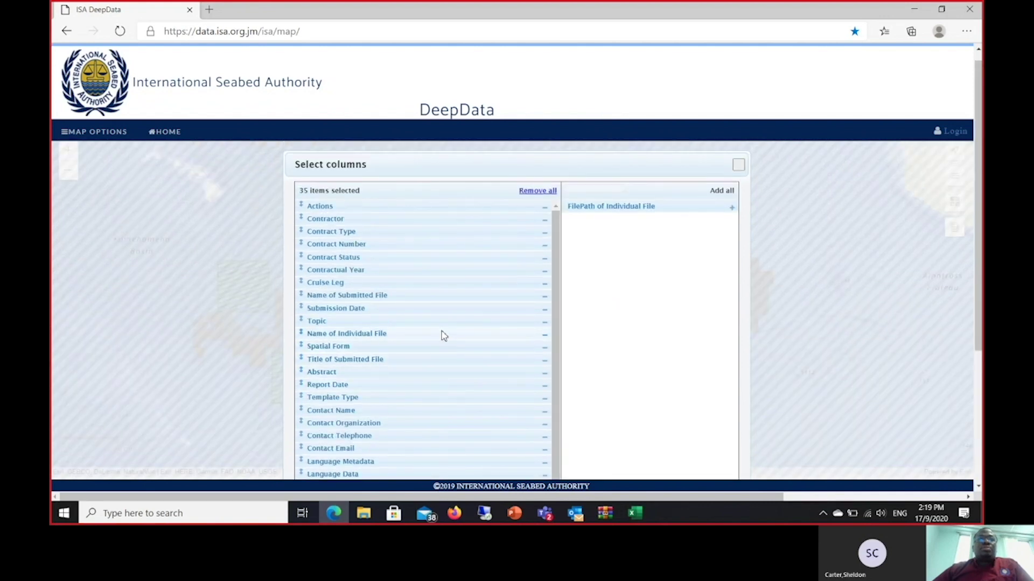
{"action": "left_click_drag", "start_coordinate": [441, 336], "coordinate": [436, 224]}
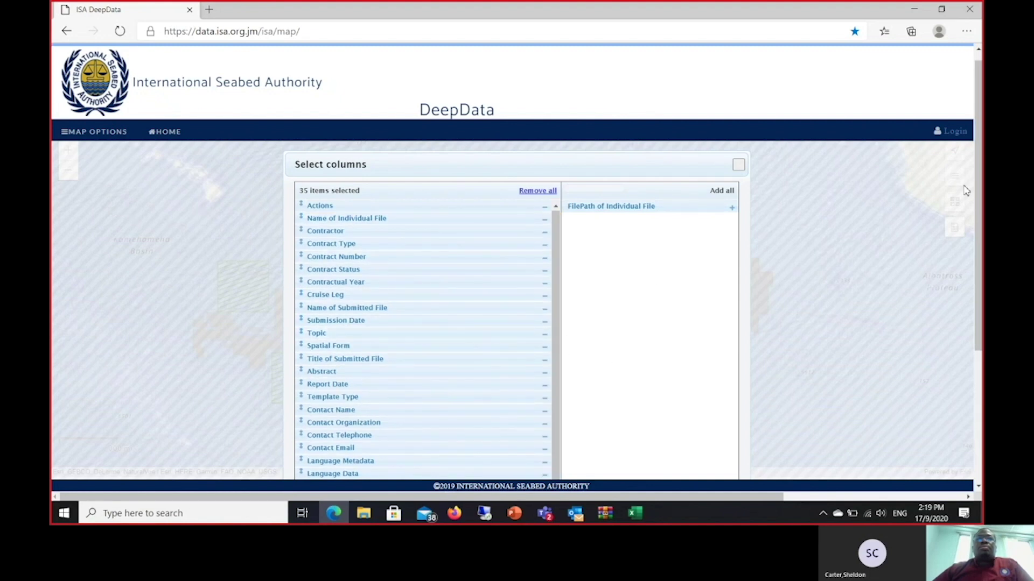
{"action": "scroll", "coordinate": [976, 167], "scroll_direction": "down", "scroll_amount": 2}
{"action": "scroll", "coordinate": [976, 167], "scroll_direction": "down", "scroll_amount": 2}
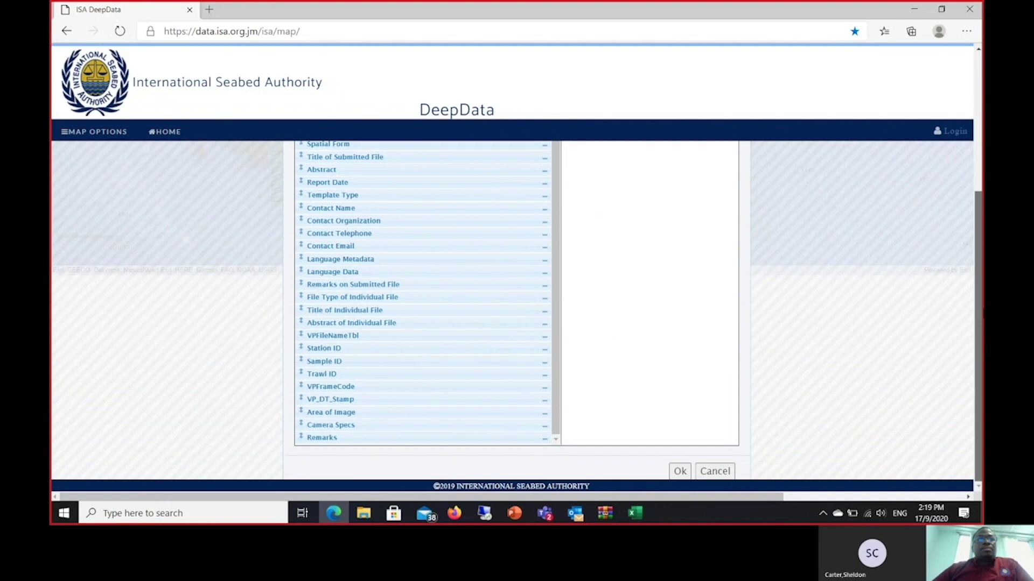
{"action": "scroll", "coordinate": [980, 268], "scroll_direction": "up", "scroll_amount": 3}
{"action": "scroll", "coordinate": [980, 267], "scroll_direction": "down", "scroll_amount": 2}
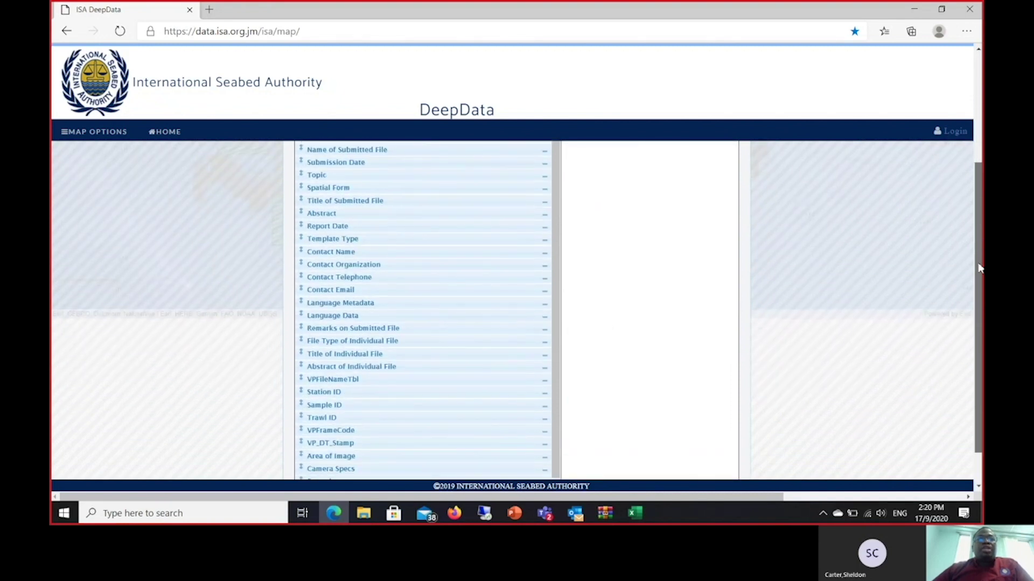
{"action": "scroll", "coordinate": [980, 268], "scroll_direction": "down", "scroll_amount": 1}
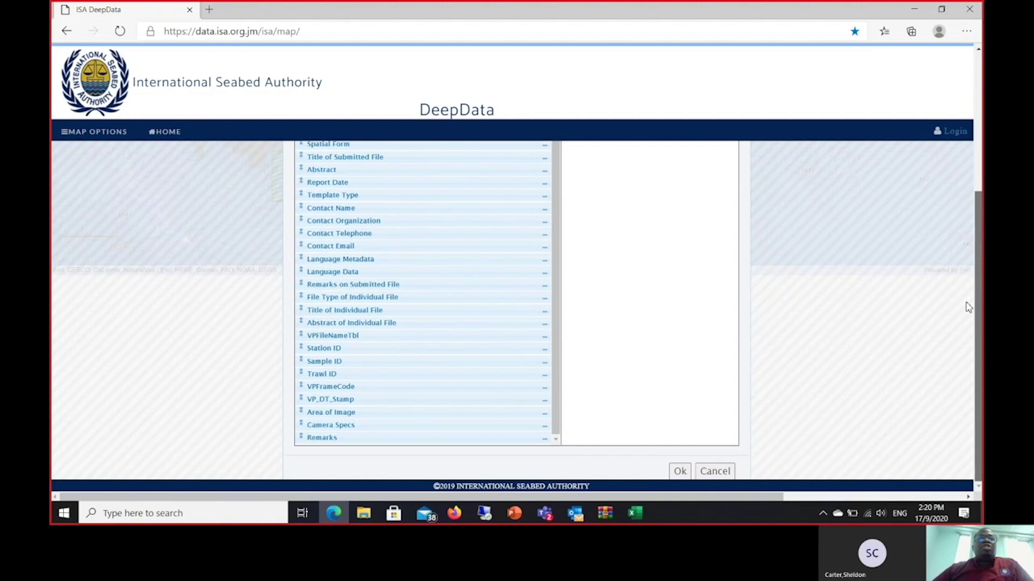
{"action": "left_click", "coordinate": [679, 472]}
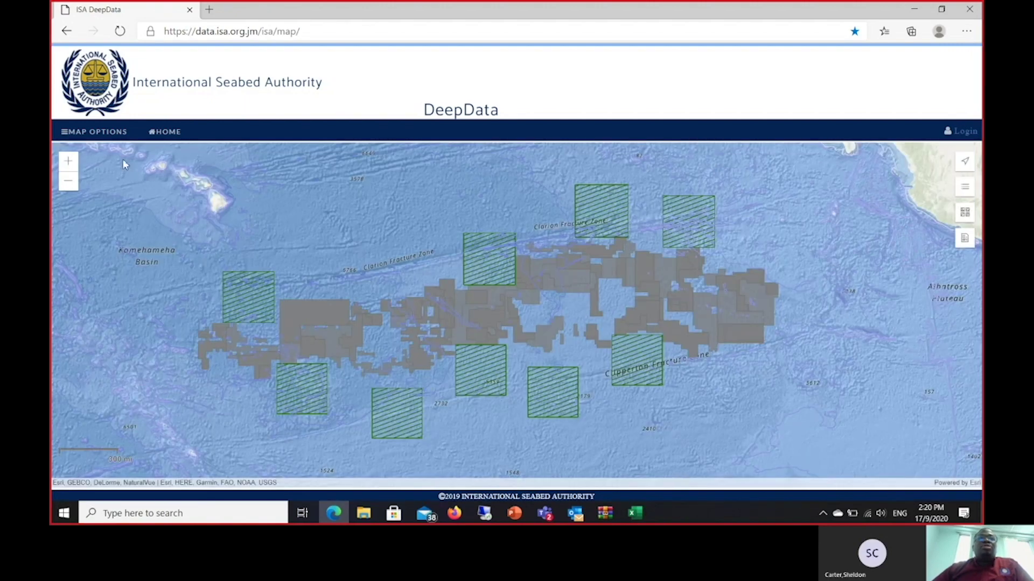
- Place Contractor after Contract Type and widen the Name column so file names show fully
{"action": "left_click", "coordinate": [106, 136]}
{"action": "scroll", "coordinate": [214, 231], "scroll_direction": "up", "scroll_amount": 5}
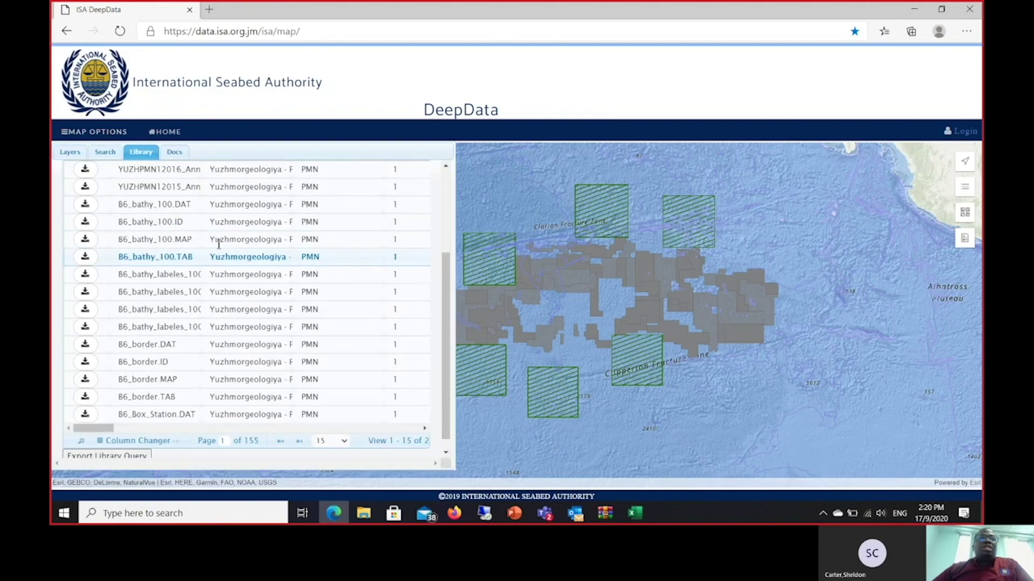
{"action": "scroll", "coordinate": [274, 285], "scroll_direction": "down", "scroll_amount": 1}
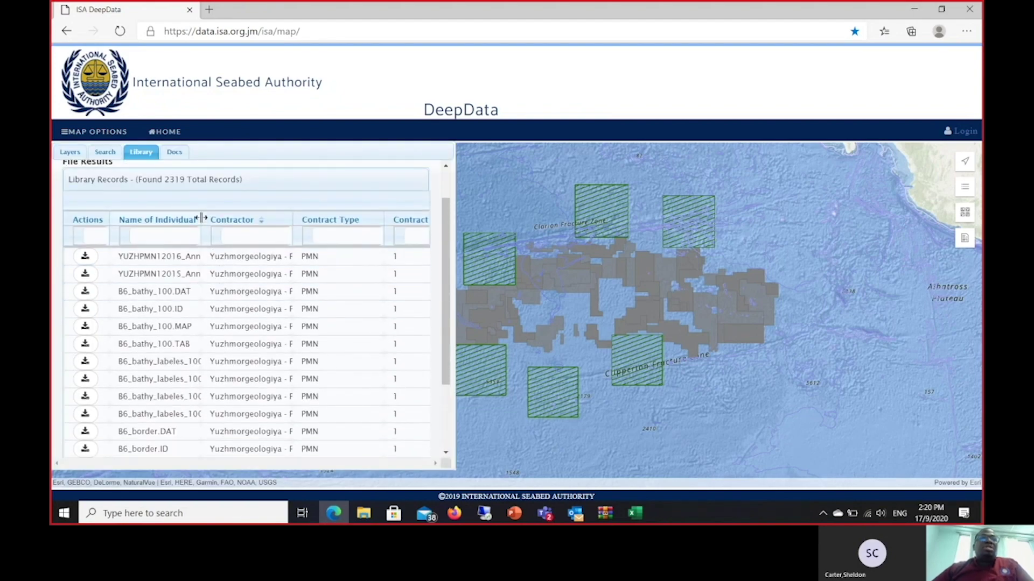
{"action": "left_click_drag", "start_coordinate": [211, 220], "coordinate": [306, 232]}
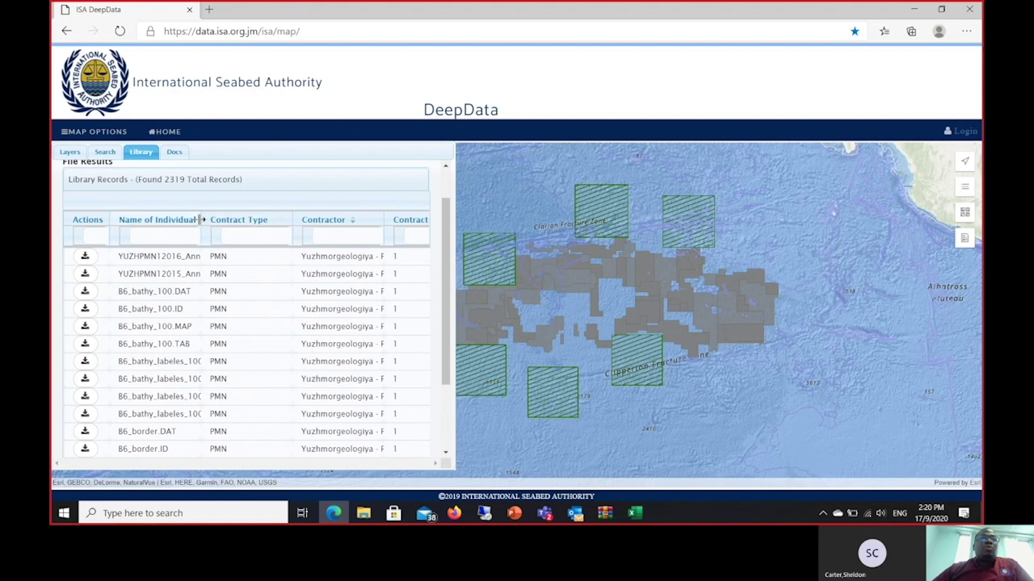
{"action": "left_click_drag", "start_coordinate": [201, 219], "coordinate": [277, 232]}
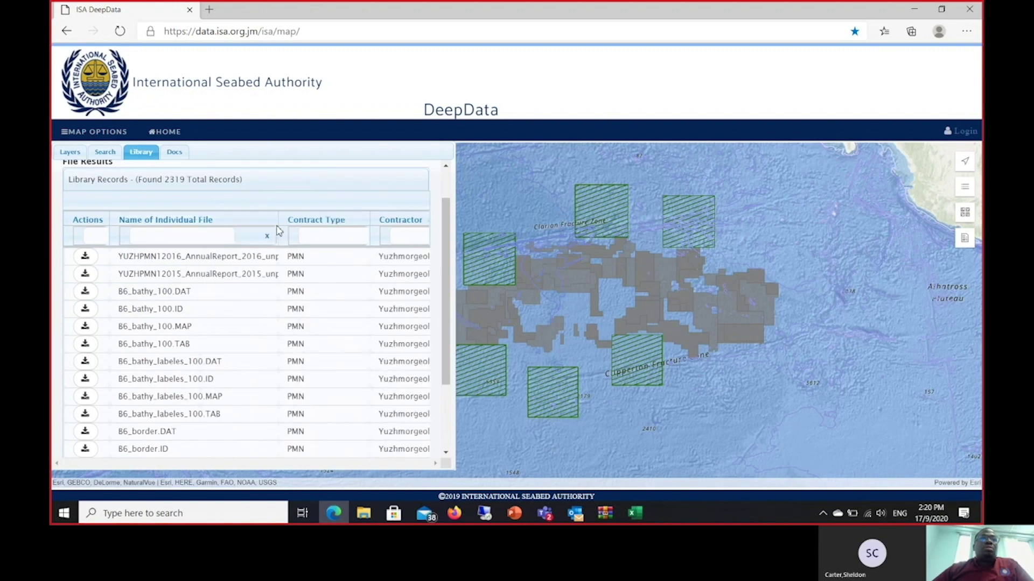
{"action": "left_click_drag", "start_coordinate": [277, 220], "coordinate": [341, 239]}
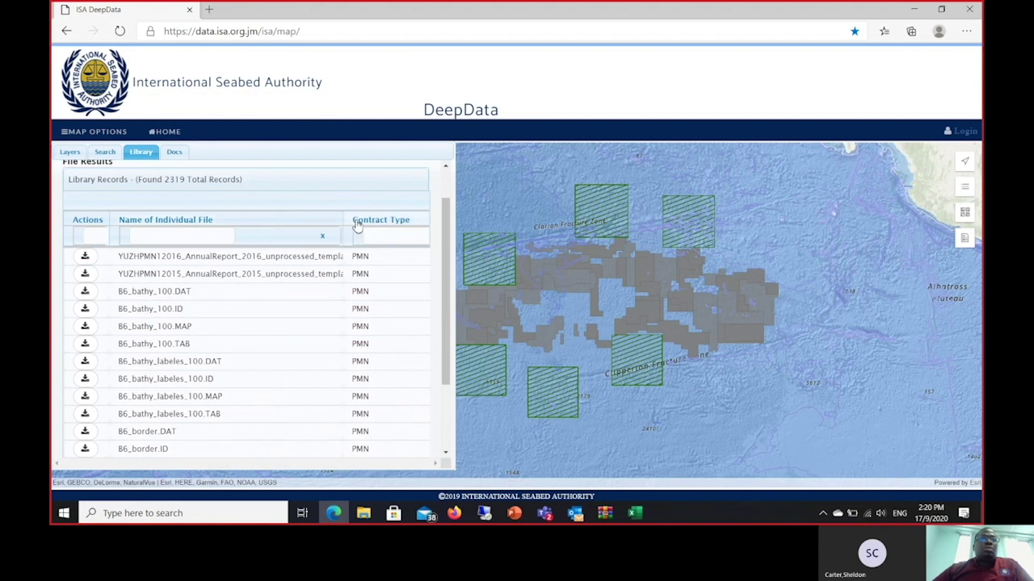
{"action": "left_click_drag", "start_coordinate": [340, 215], "coordinate": [403, 215]}
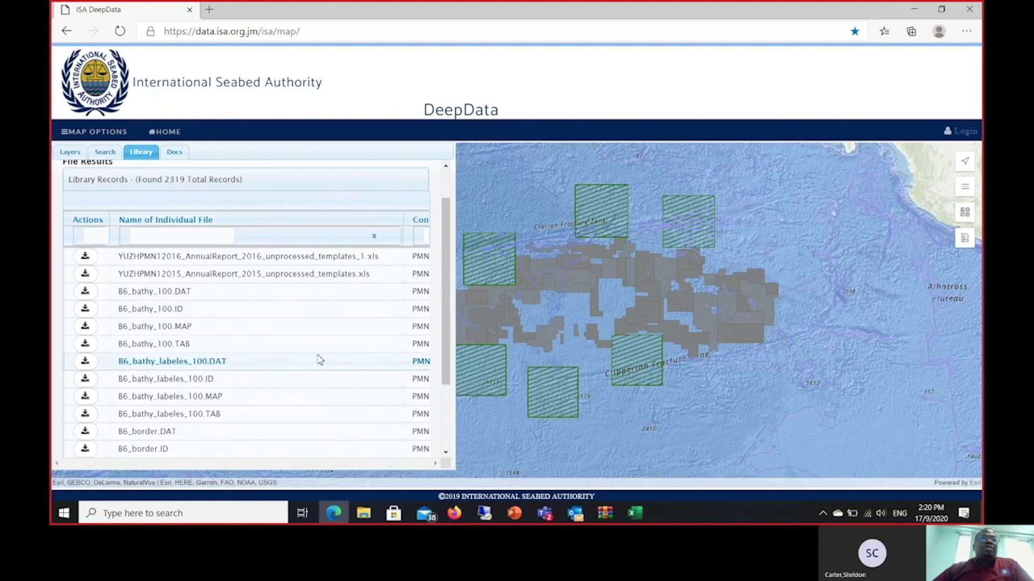
{"action": "scroll", "coordinate": [309, 356], "scroll_direction": "down", "scroll_amount": 2}
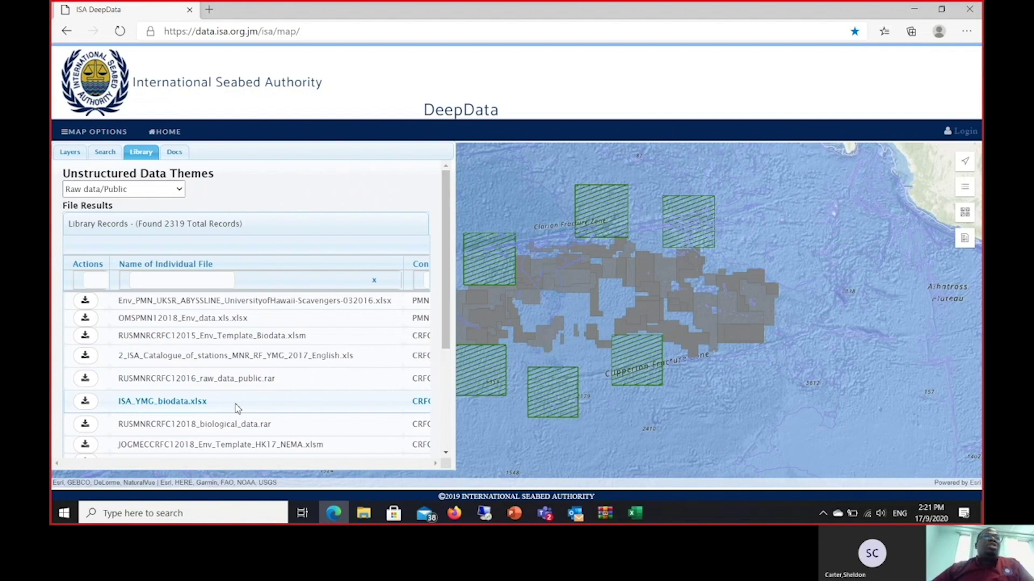
- Filter the file names by 'zoo' to five files and download the zooplankton files, including DY29
{"action": "left_click", "coordinate": [184, 280]}
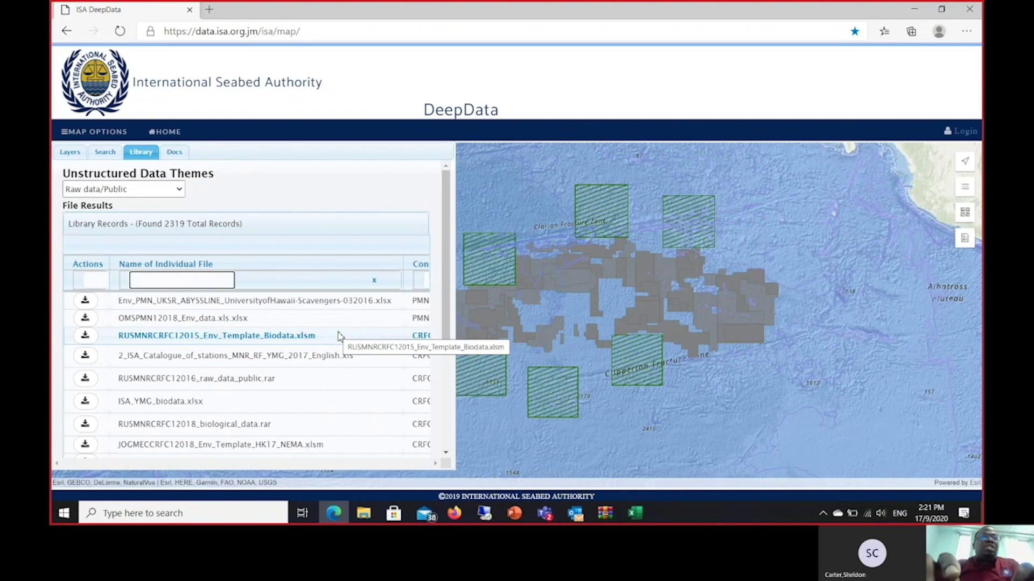
{"action": "type", "text": "zoo"}
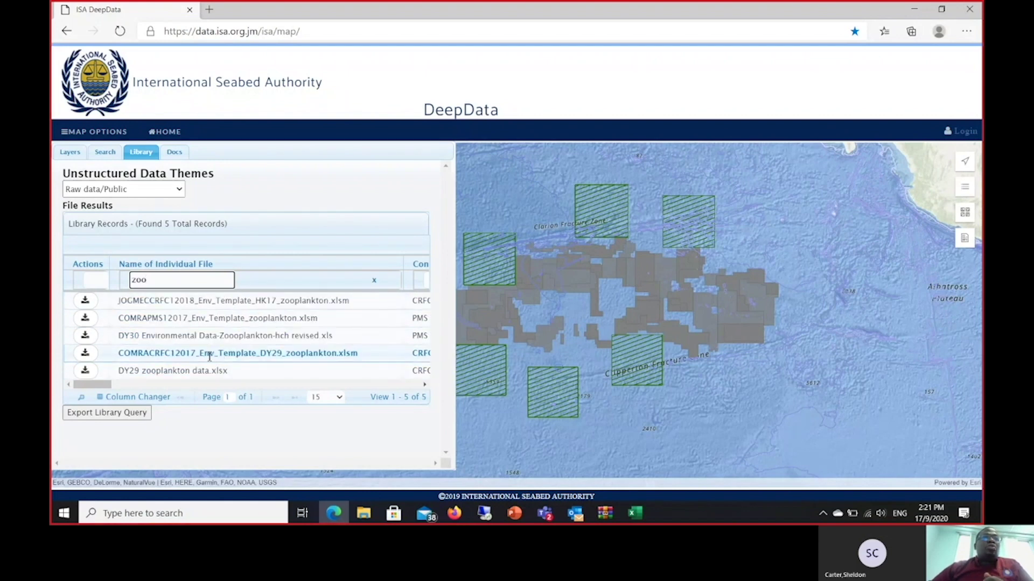
{"action": "left_click", "coordinate": [88, 309]}
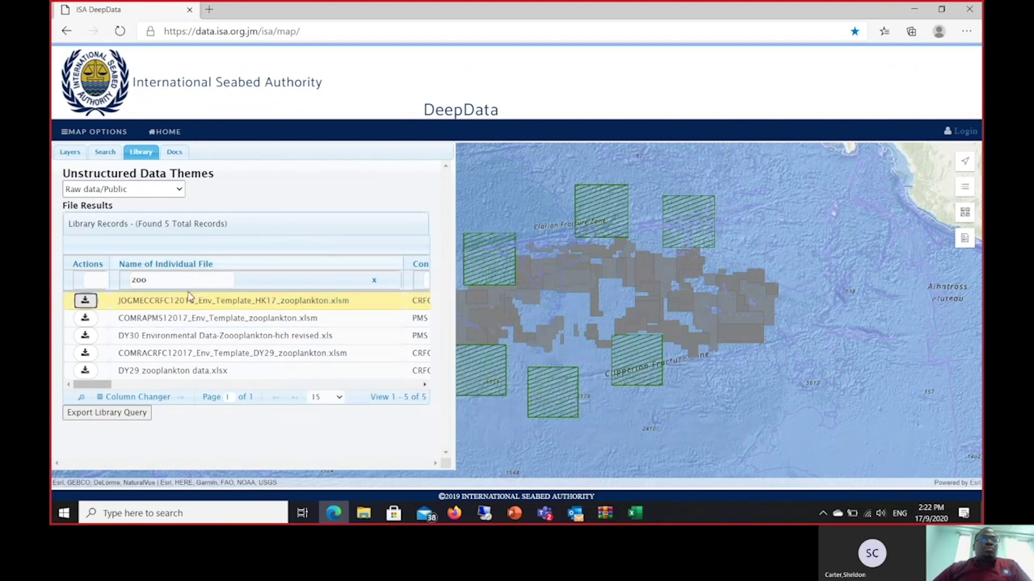
{"action": "left_click", "coordinate": [200, 350]}
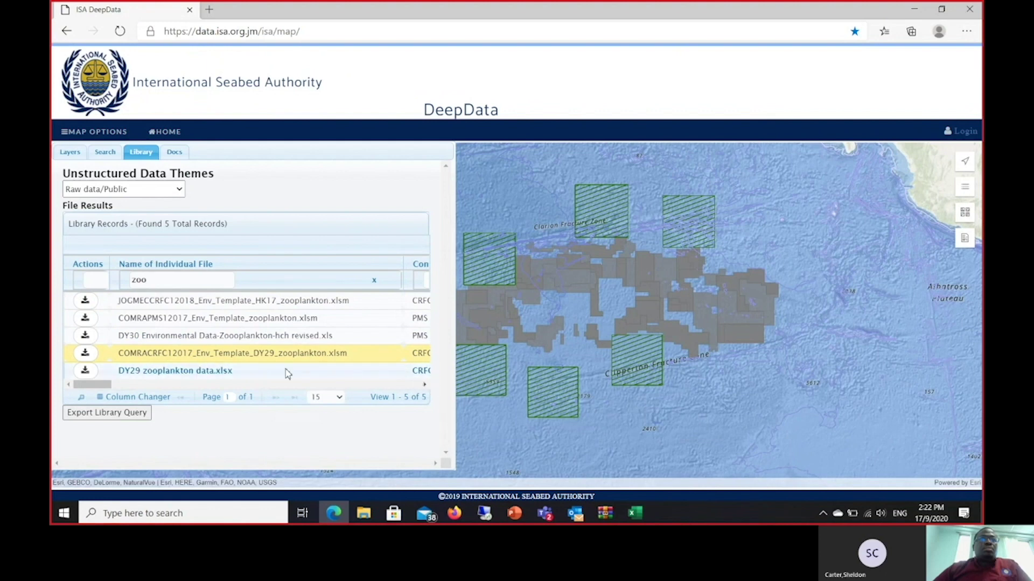
{"action": "left_click", "coordinate": [89, 373]}
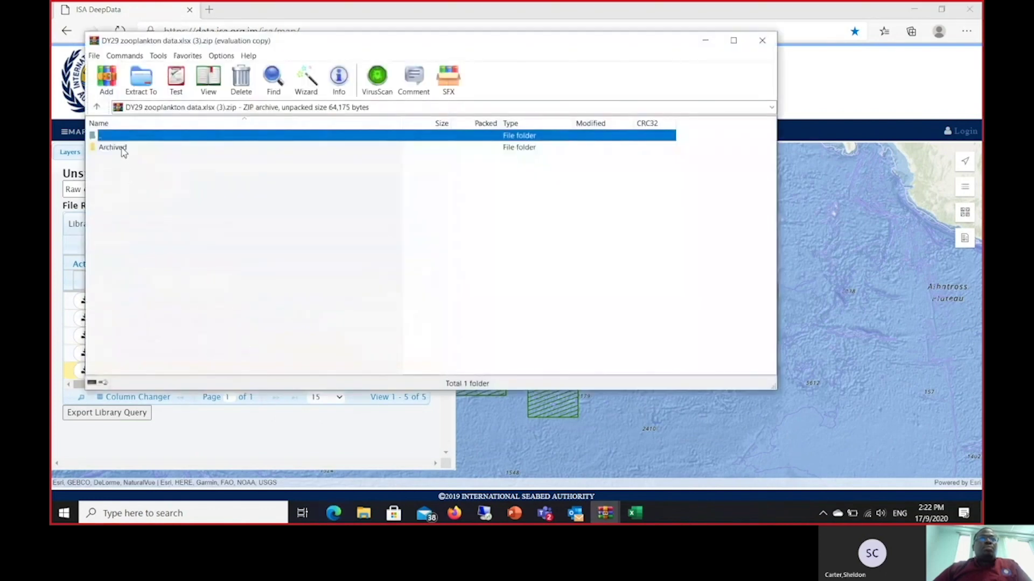
- Dismiss the licence reminder and open DY29 zooplankton data.xlsx from Archived\COMRACRFC12017
{"action": "left_click", "coordinate": [121, 148]}
{"action": "left_click", "coordinate": [517, 169]}
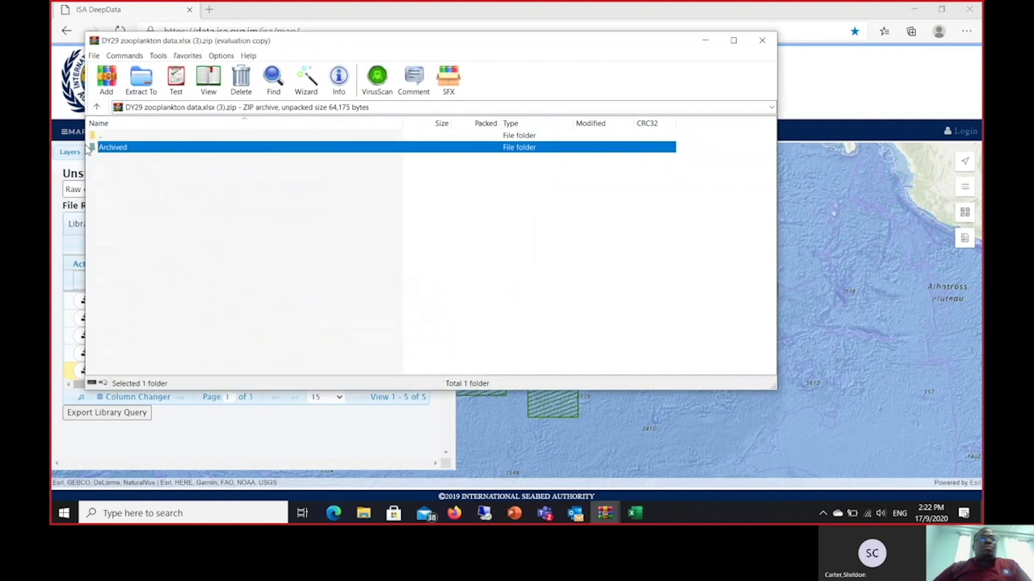
{"action": "double_click", "coordinate": [113, 149]}
{"action": "double_click", "coordinate": [127, 149]}
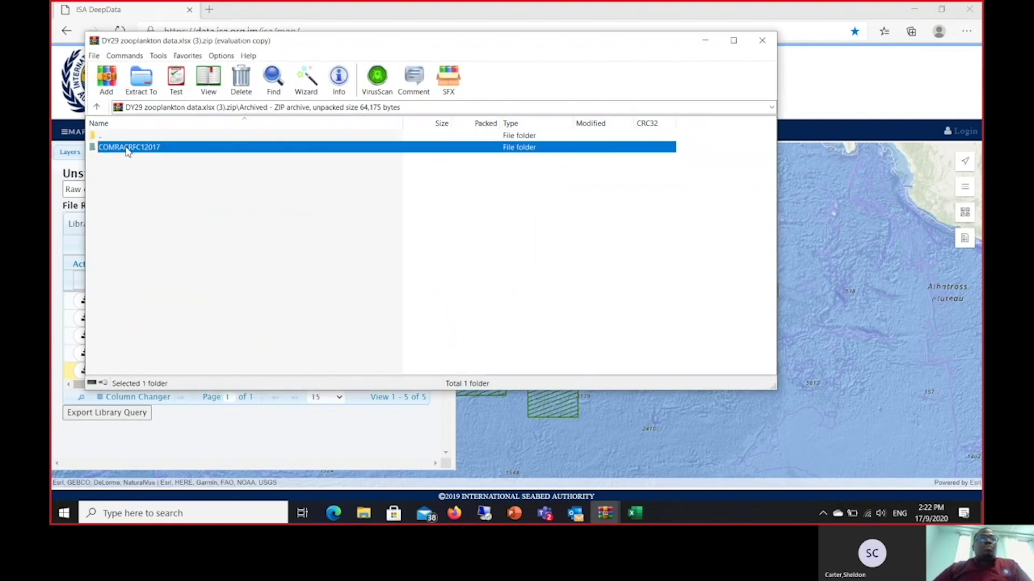
{"action": "double_click", "coordinate": [137, 151]}
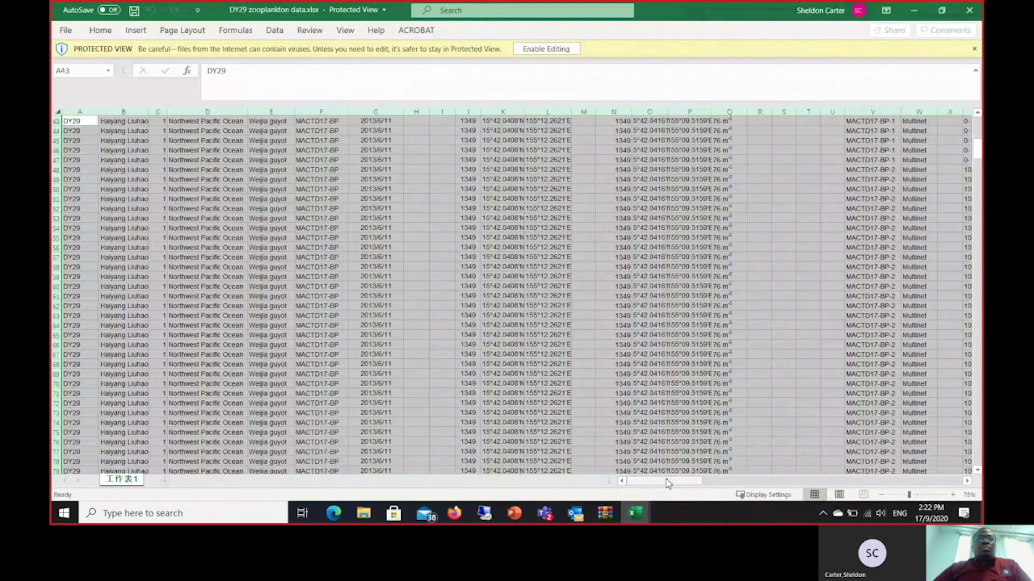
- Enable editing on DY29 zooplankton data.xlsx, review its headers and columns, then minimize both workbooks
{"action": "left_click", "coordinate": [557, 48]}
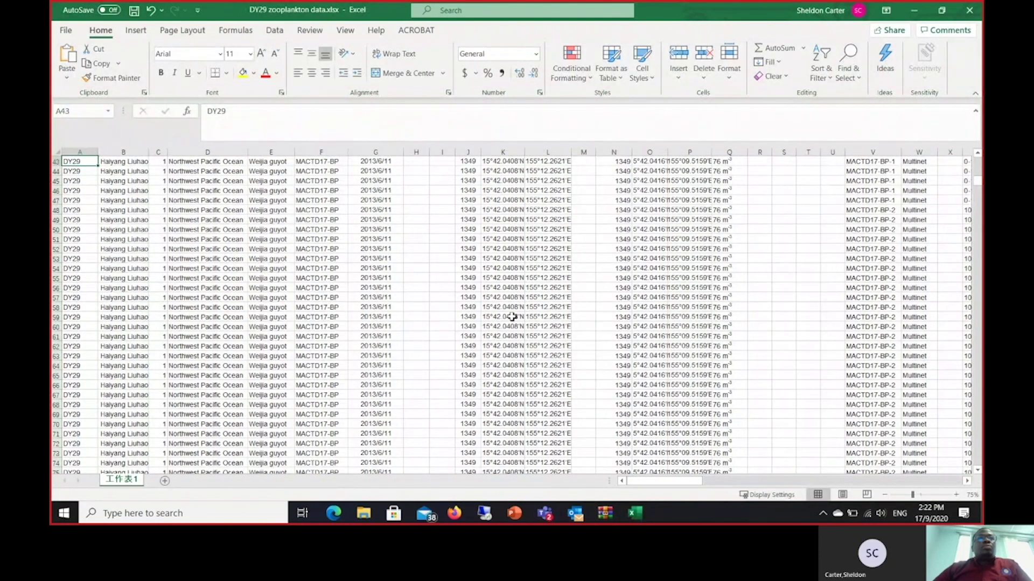
{"action": "scroll", "coordinate": [509, 316], "scroll_direction": "up", "scroll_amount": 14}
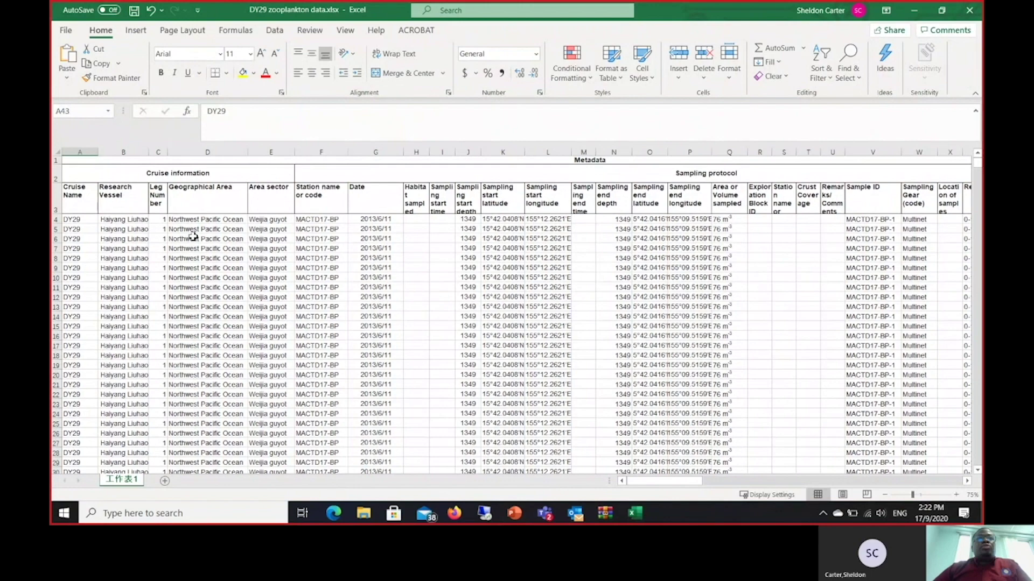
{"action": "left_click", "coordinate": [648, 484]}
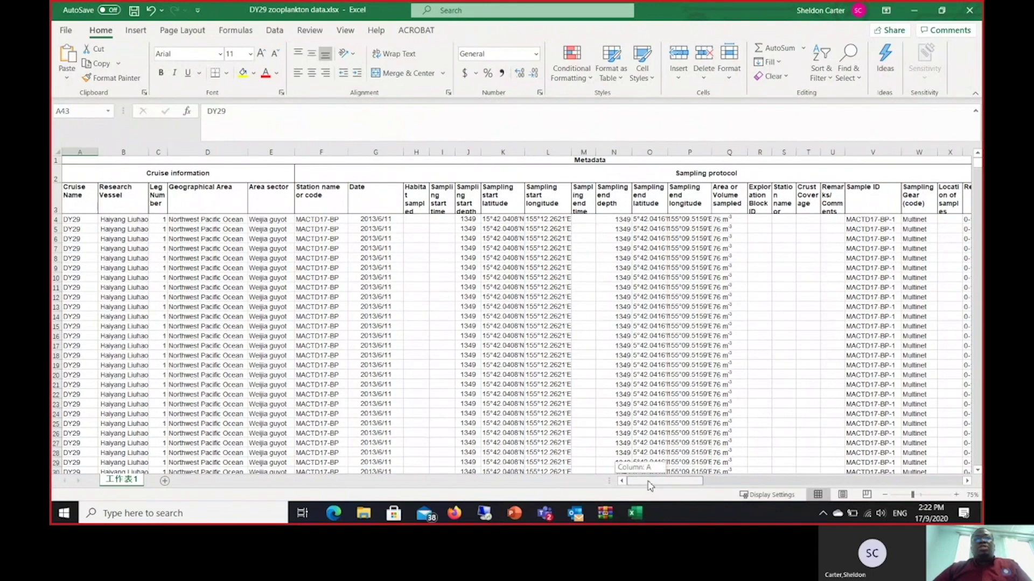
{"action": "left_click_drag", "start_coordinate": [649, 484], "coordinate": [913, 11]}
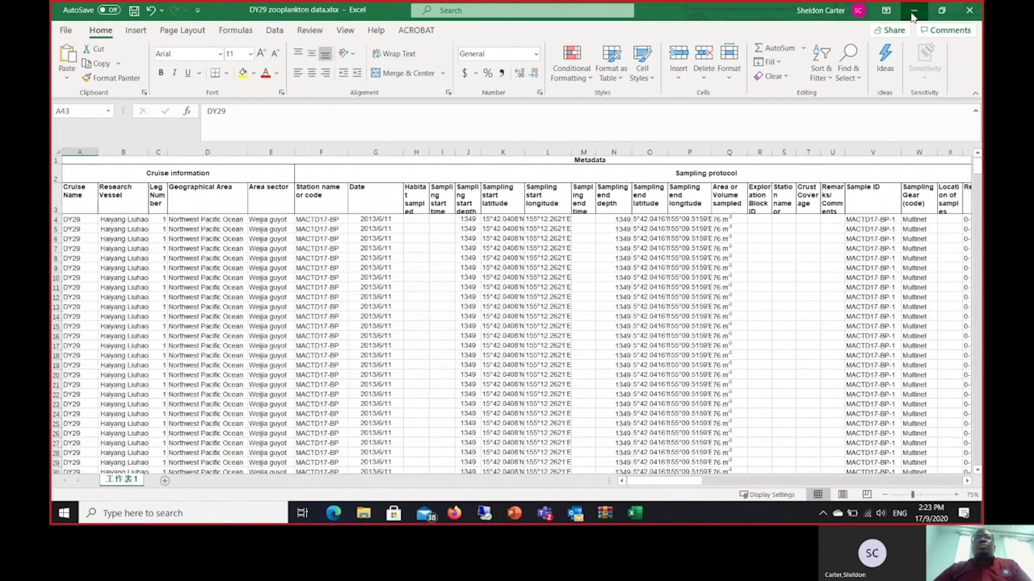
{"action": "left_click", "coordinate": [914, 10]}
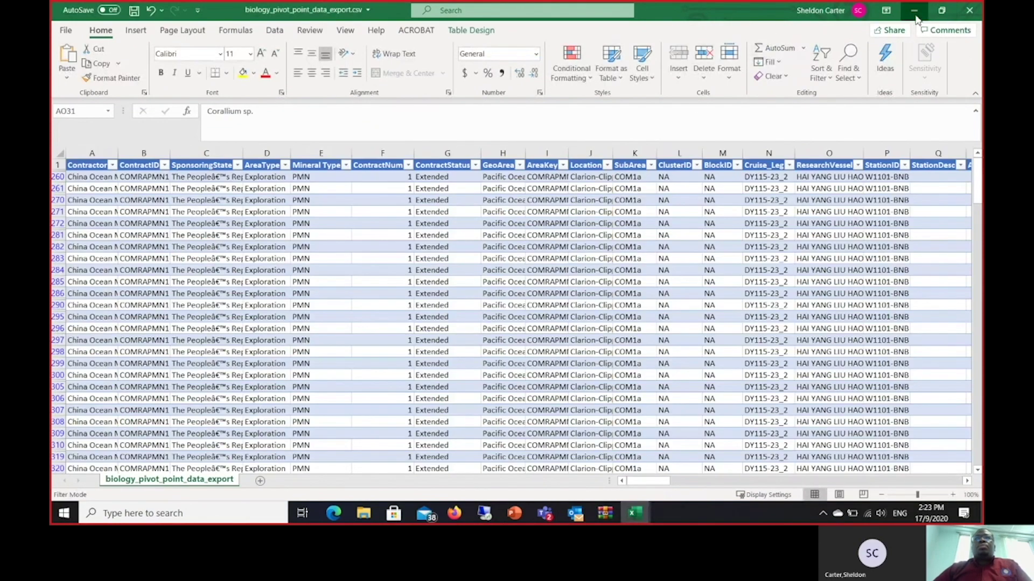
{"action": "left_click", "coordinate": [914, 10]}
- Put WinRAR away and switch DeepData to the Docs section listing the User Manual and dictionaries
{"action": "left_click", "coordinate": [713, 43]}
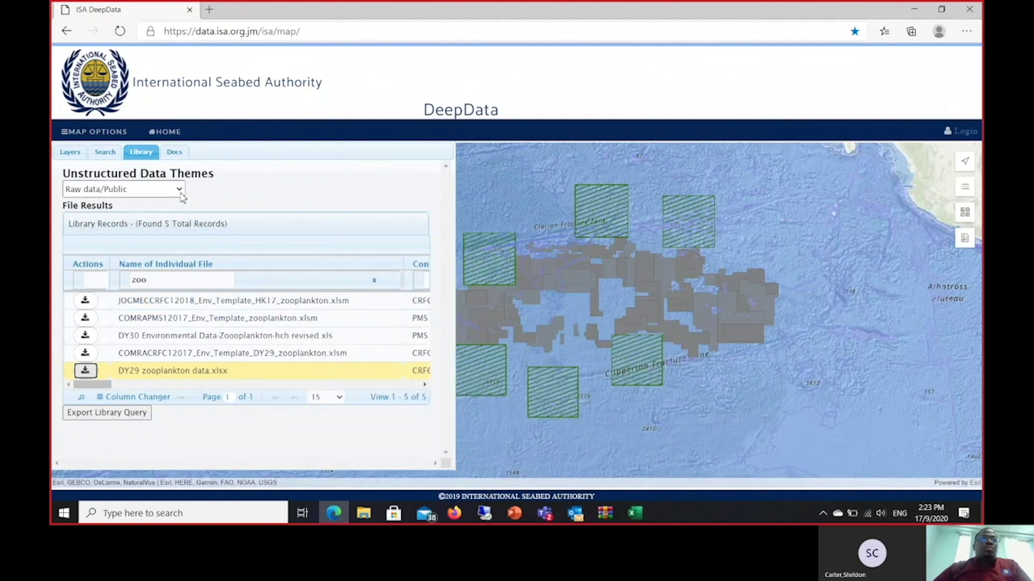
{"action": "left_click", "coordinate": [179, 189]}
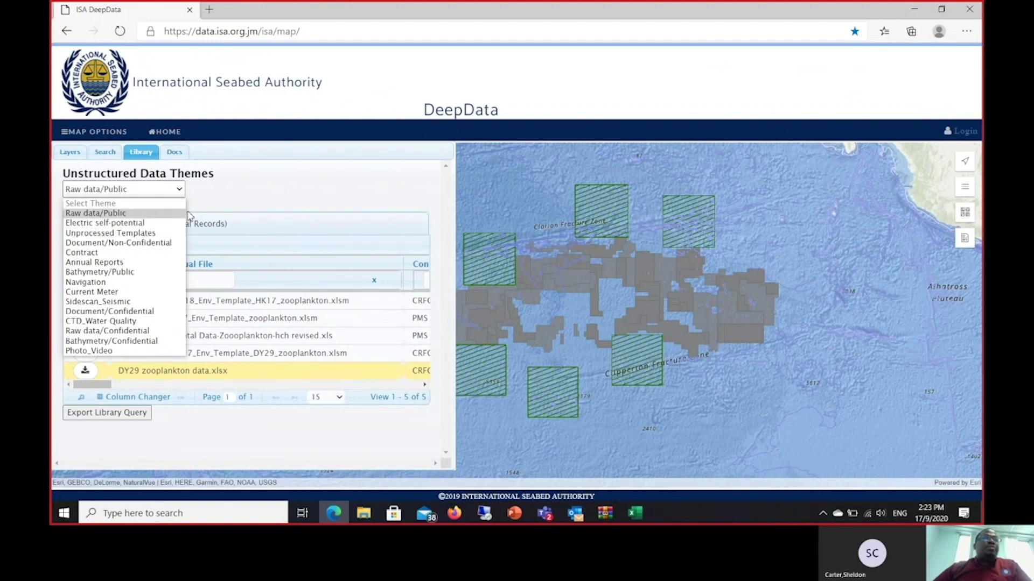
{"action": "left_click", "coordinate": [174, 152]}
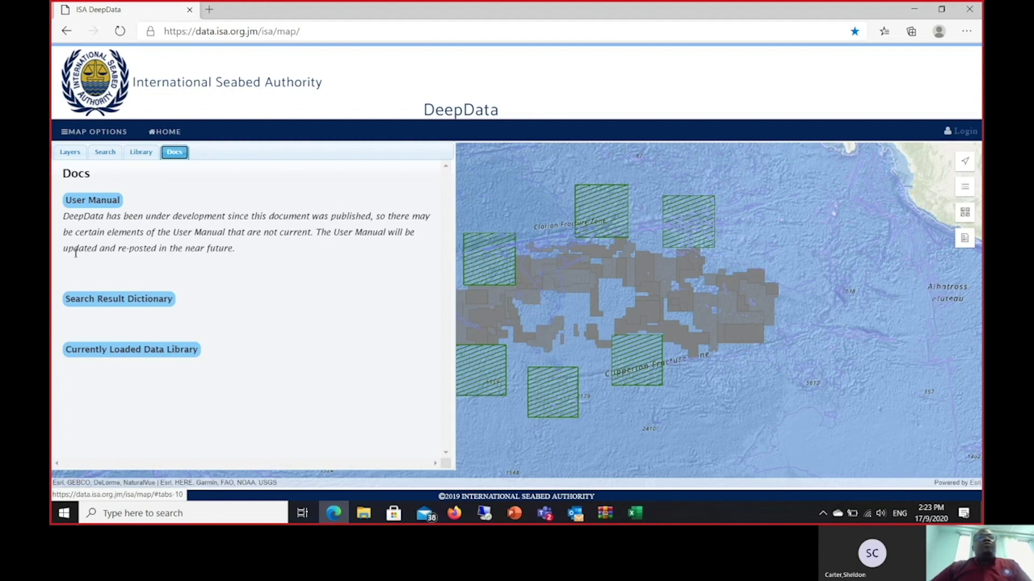
- Download Search Result Dictionary.xlsx from the Docs section after briefly viewing the user manual
{"action": "left_click", "coordinate": [100, 206]}
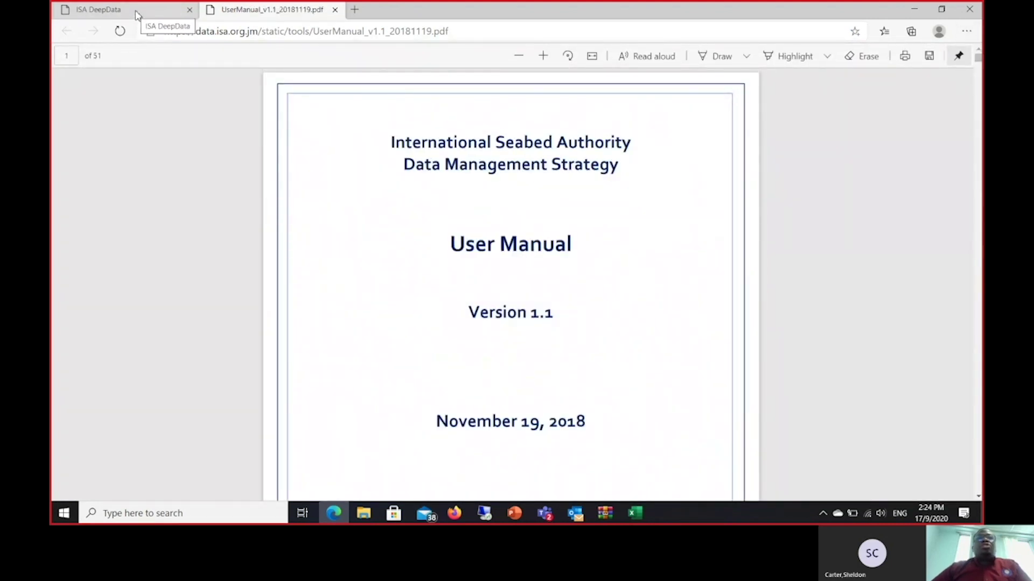
{"action": "left_click", "coordinate": [137, 15]}
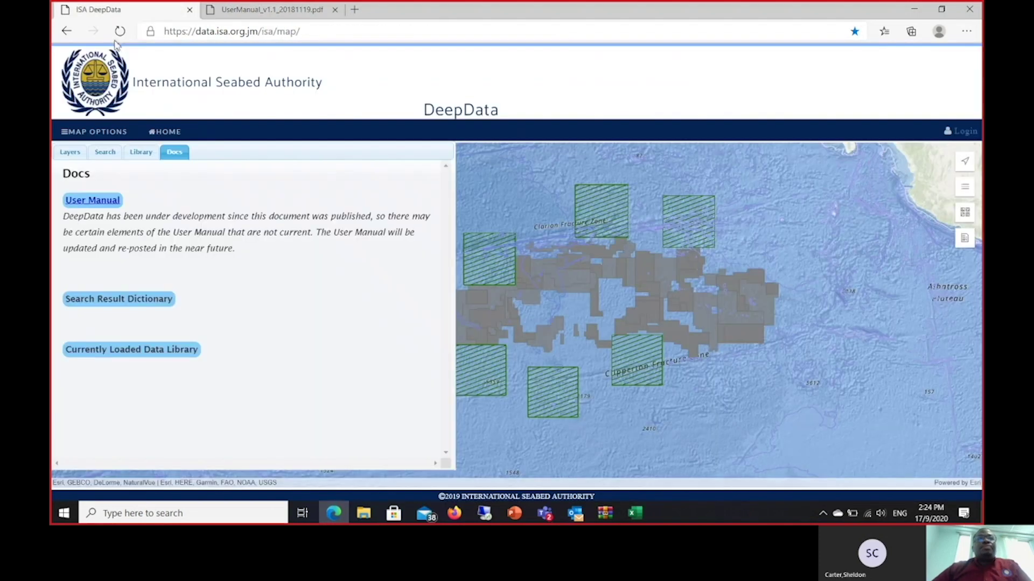
{"action": "left_click", "coordinate": [131, 299]}
- Open the downloaded Search Result Dictionary with editing enabled and scroll through its Biological Search sheet
{"action": "left_click", "coordinate": [126, 486]}
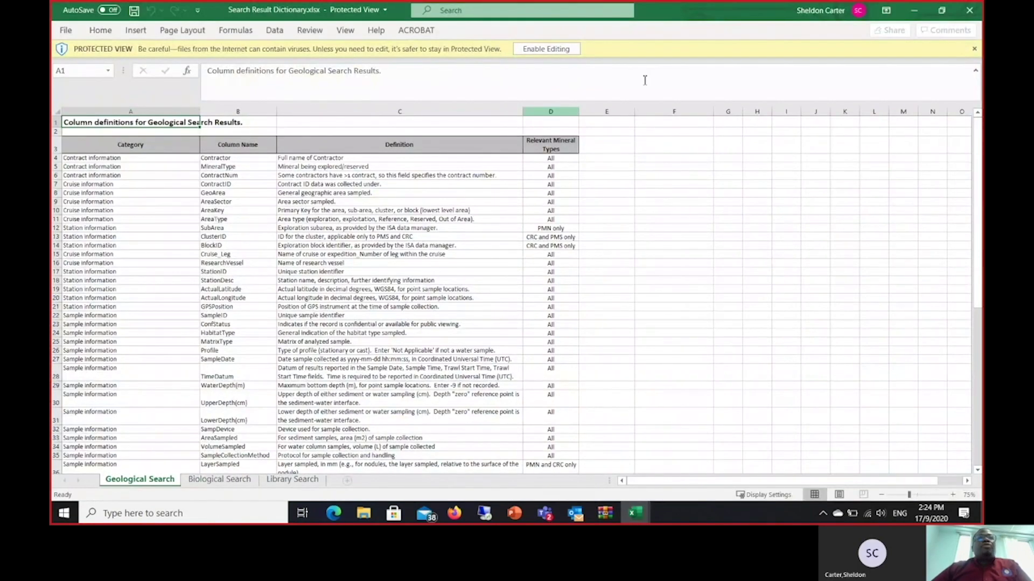
{"action": "left_click", "coordinate": [546, 49]}
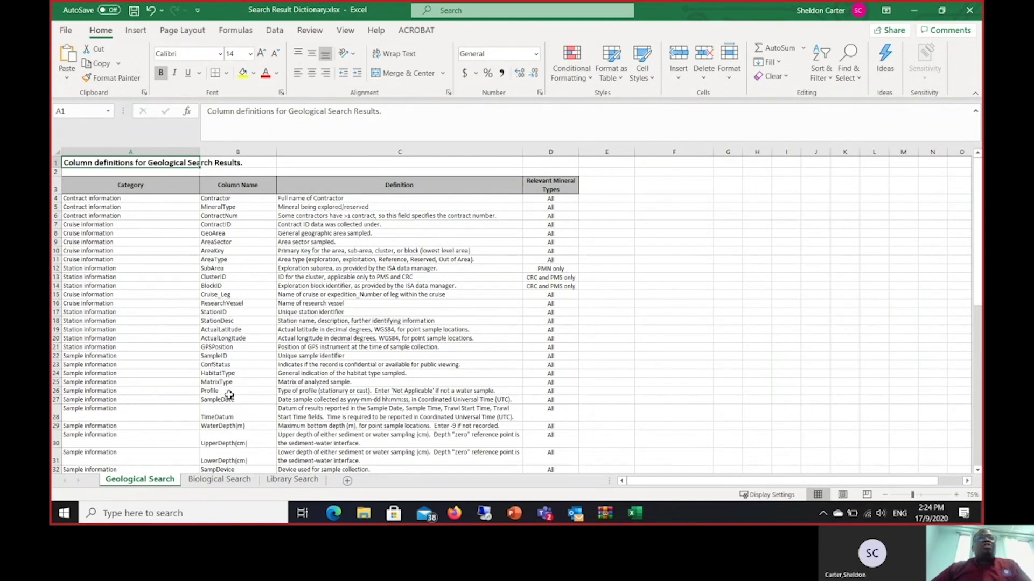
{"action": "left_click", "coordinate": [225, 479]}
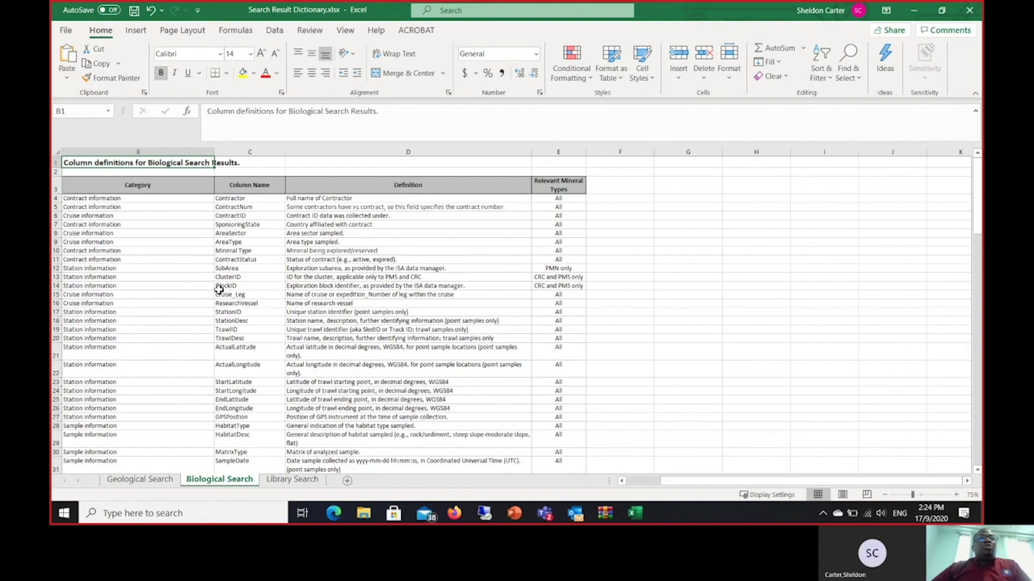
{"action": "scroll", "coordinate": [219, 290], "scroll_direction": "down", "scroll_amount": 3}
{"action": "scroll", "coordinate": [218, 290], "scroll_direction": "up", "scroll_amount": 3}
{"action": "scroll", "coordinate": [336, 322], "scroll_direction": "down", "scroll_amount": 11}
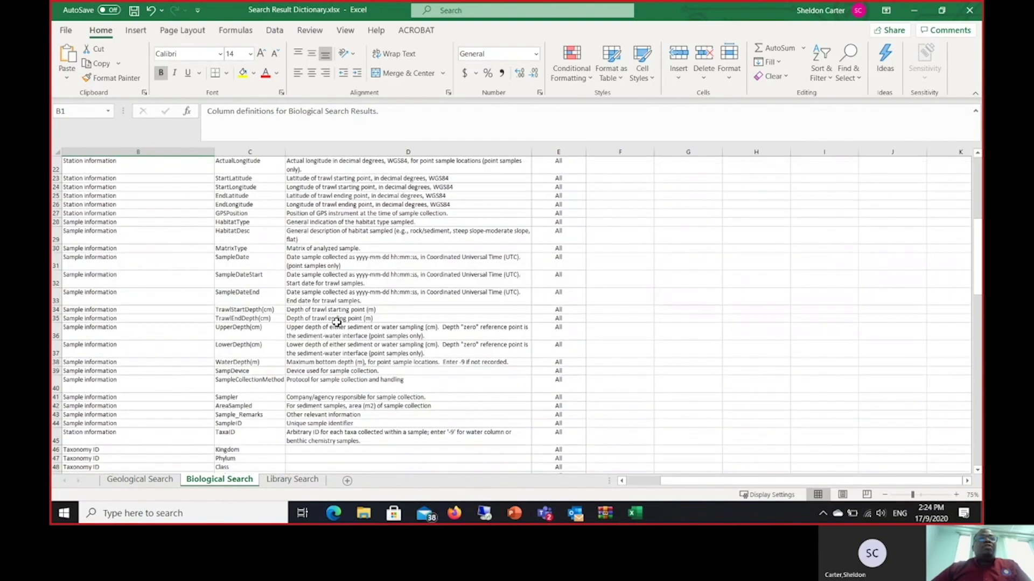
{"action": "scroll", "coordinate": [336, 322], "scroll_direction": "down", "scroll_amount": 12}
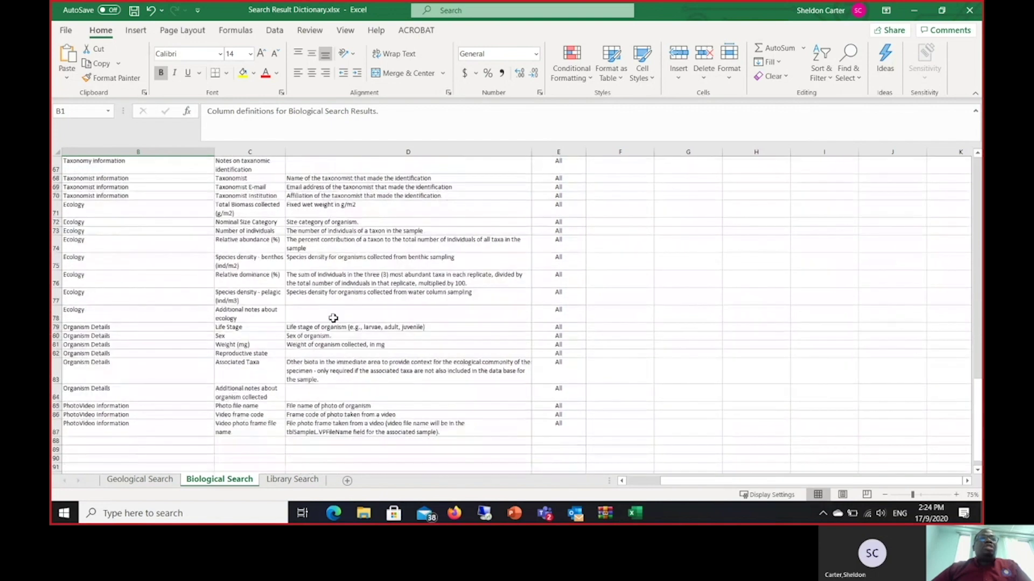
- Review the Library Search sheet, return to Geological Search, then switch back to Edge
{"action": "left_click", "coordinate": [291, 481]}
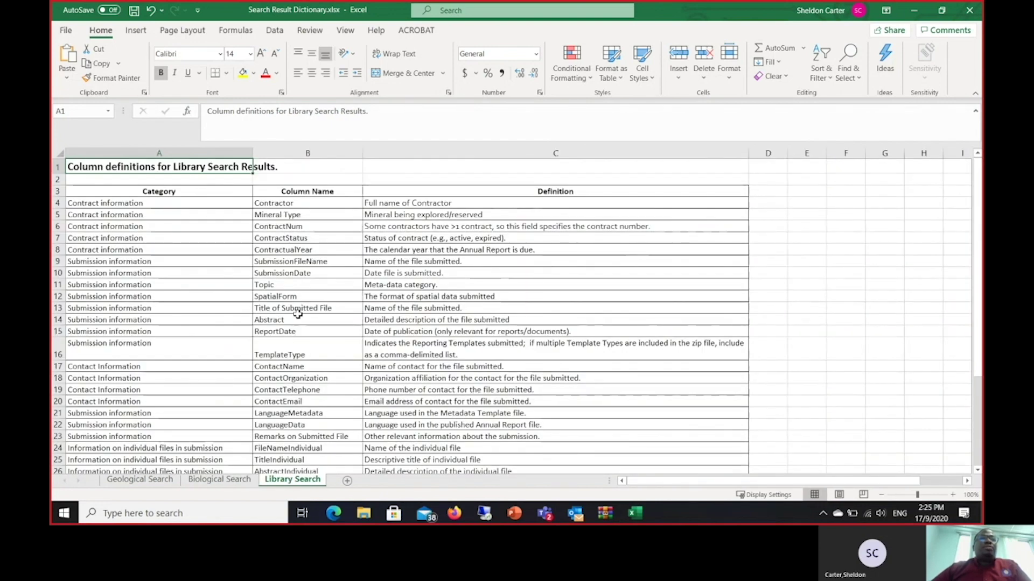
{"action": "scroll", "coordinate": [298, 312], "scroll_direction": "up", "scroll_amount": 2, "text": "ctrl"}
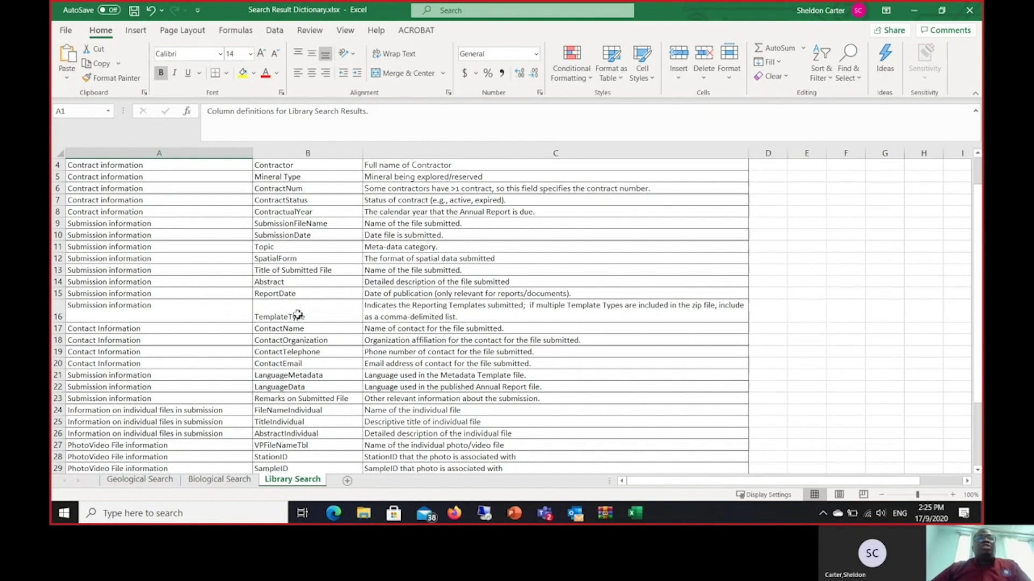
{"action": "scroll", "coordinate": [297, 316], "scroll_direction": "down", "scroll_amount": 6}
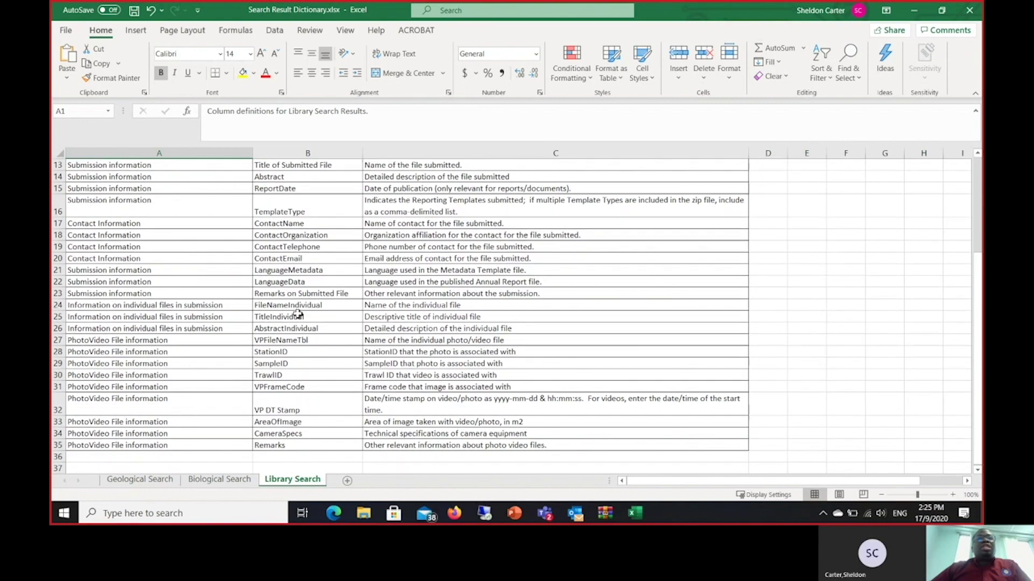
{"action": "scroll", "coordinate": [295, 312], "scroll_direction": "up", "scroll_amount": 6}
{"action": "scroll", "coordinate": [294, 311], "scroll_direction": "down", "scroll_amount": 2, "text": "ctrl"}
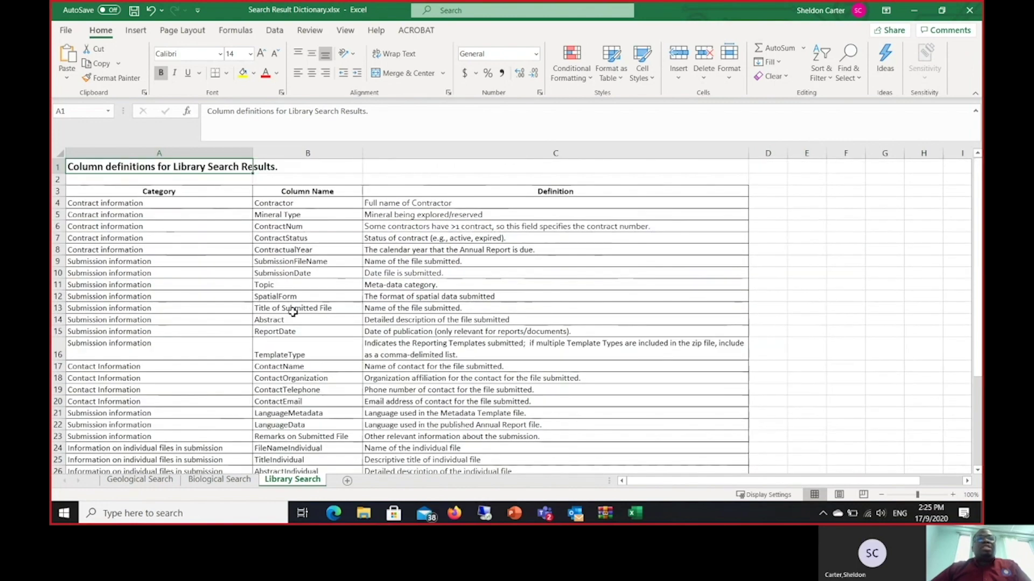
{"action": "left_click", "coordinate": [123, 481]}
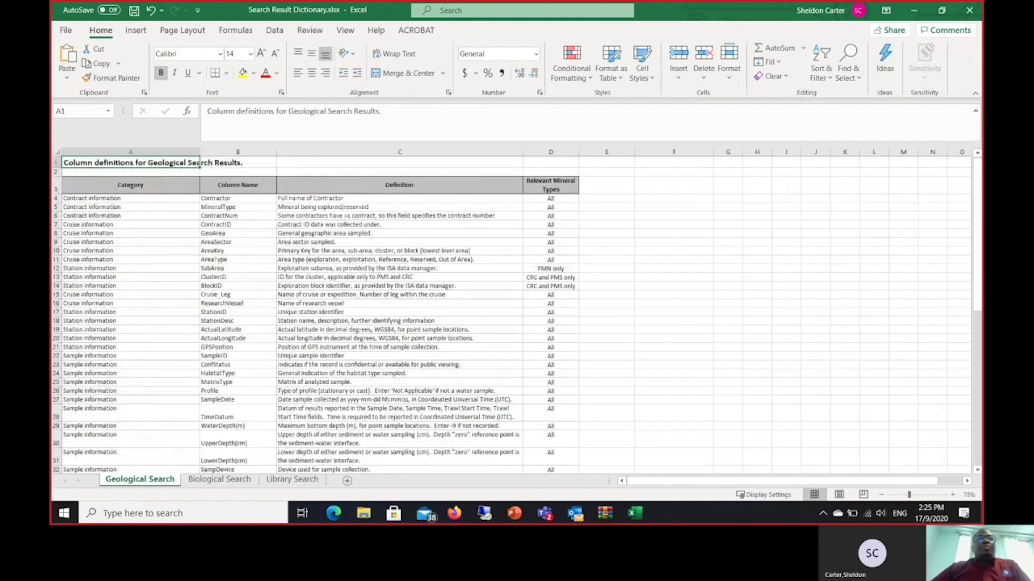
{"action": "key", "text": "alt+Tab"}
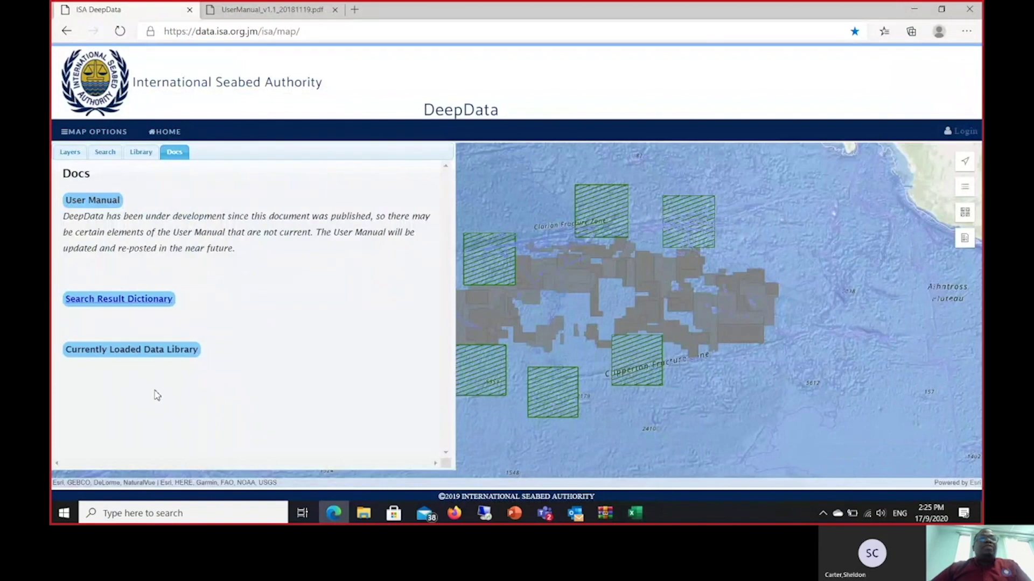
- Open DeepData File Catalogue Q2 2019 for editing and scroll through its Structured sheet
{"action": "left_click", "coordinate": [123, 355]}
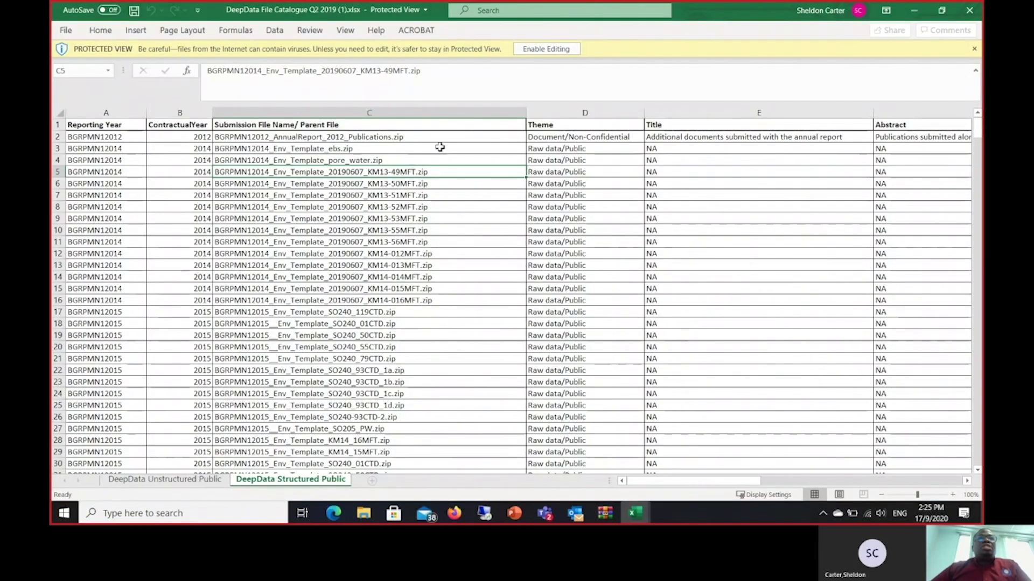
{"action": "left_click", "coordinate": [539, 52]}
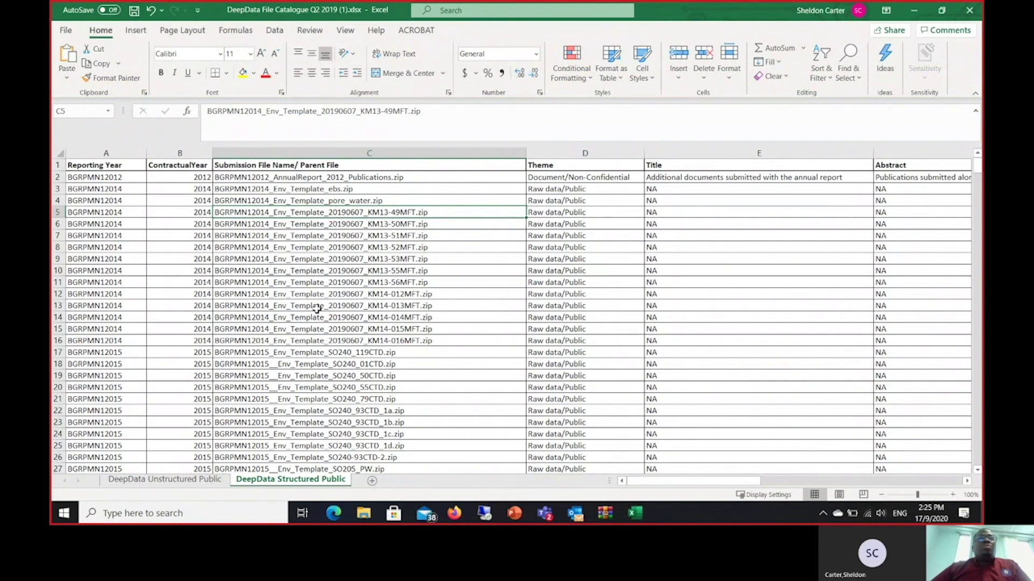
{"action": "scroll", "coordinate": [391, 257], "scroll_direction": "down", "scroll_amount": 11}
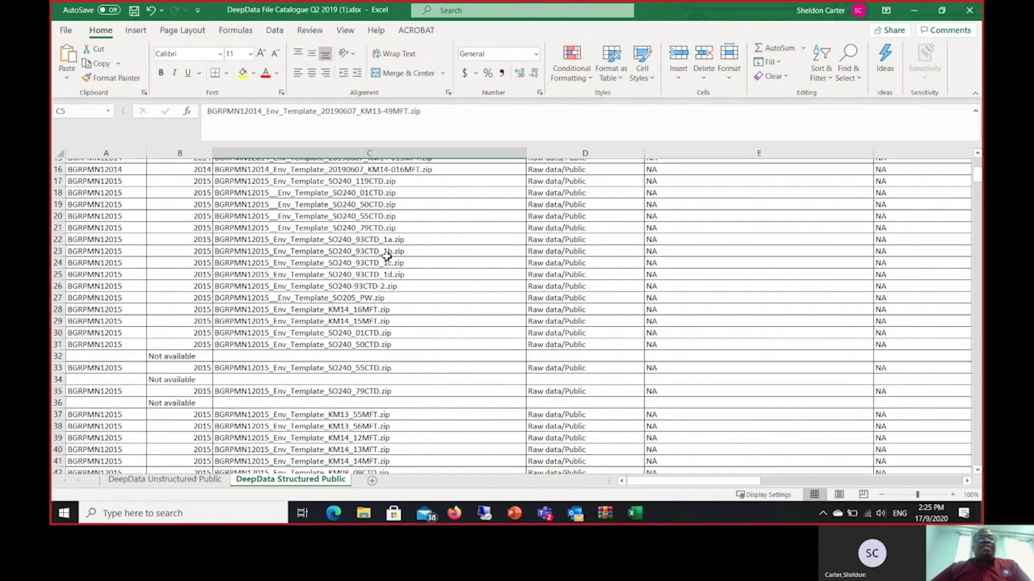
{"action": "scroll", "coordinate": [386, 258], "scroll_direction": "down", "scroll_amount": 8}
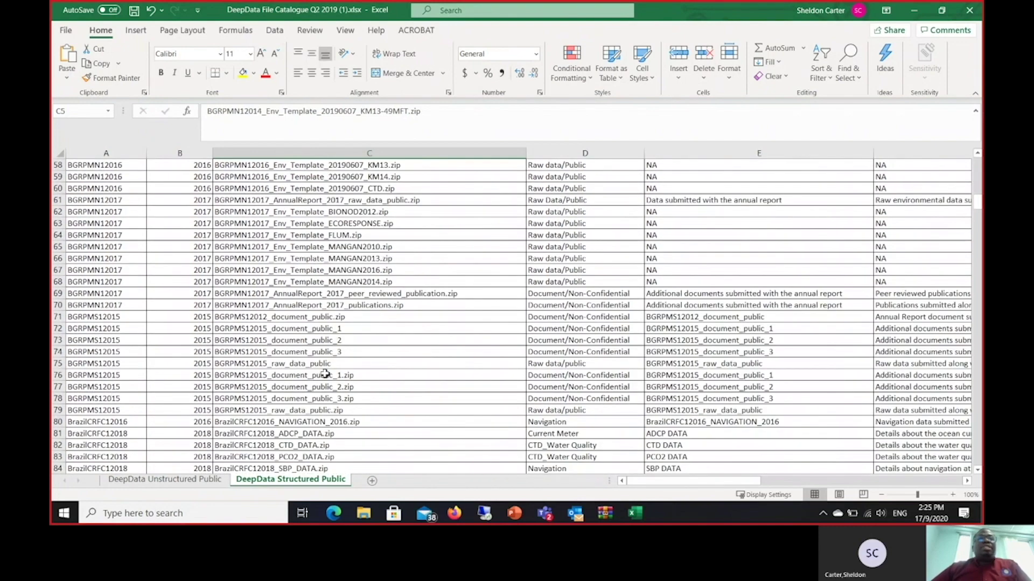
{"action": "scroll", "coordinate": [324, 373], "scroll_direction": "down", "scroll_amount": 8}
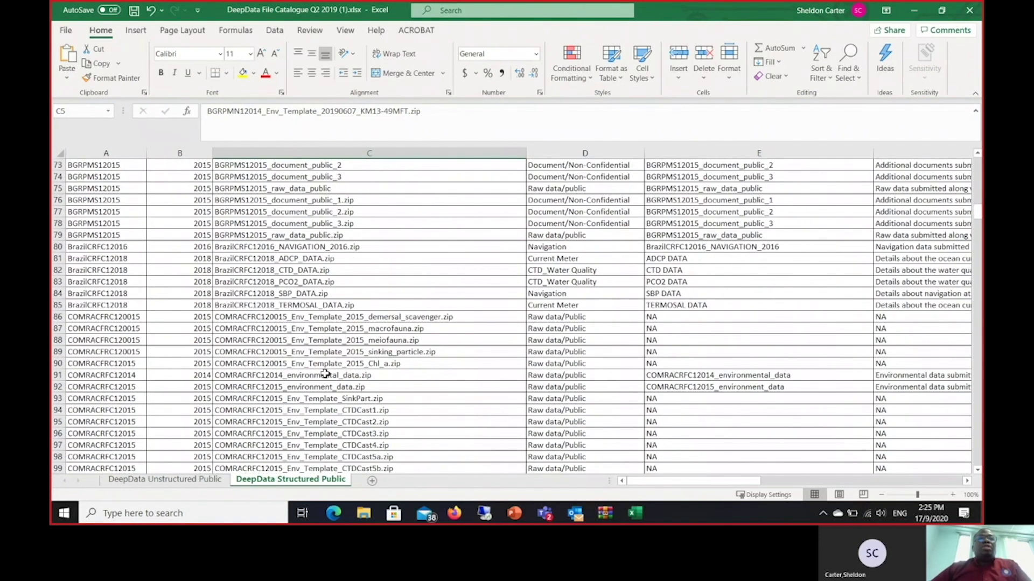
{"action": "scroll", "coordinate": [468, 296], "scroll_direction": "up", "scroll_amount": 17}
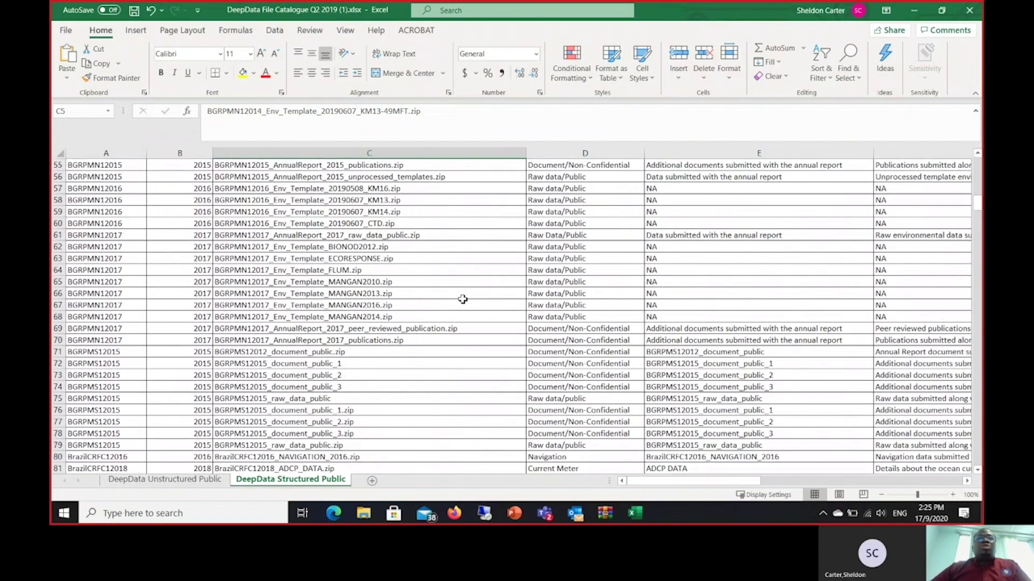
{"action": "scroll", "coordinate": [451, 302], "scroll_direction": "up", "scroll_amount": 10}
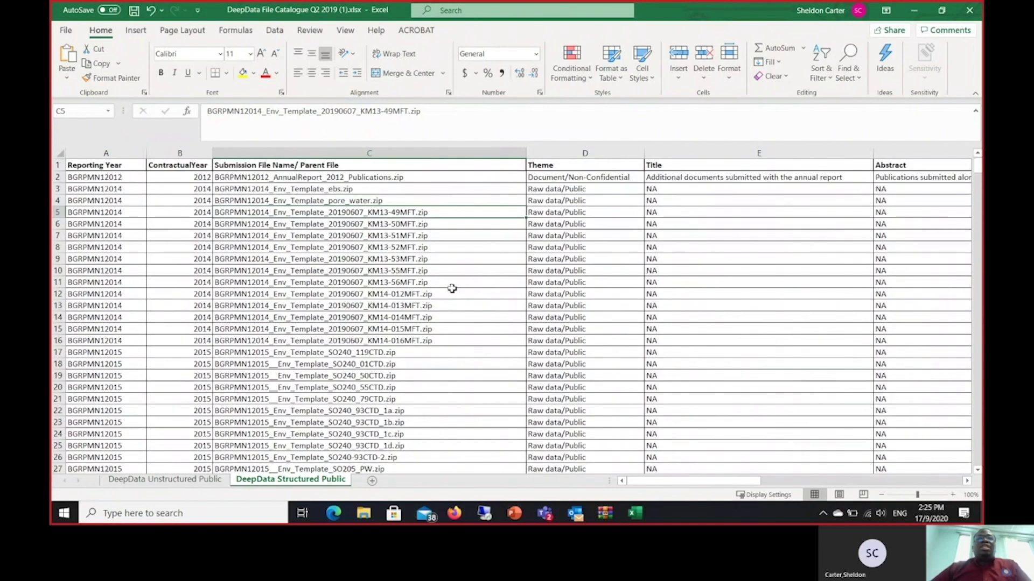
- Scroll through the DeepData Unstructured Public sheet's filenames, parent zips and file types
{"action": "left_click", "coordinate": [153, 481]}
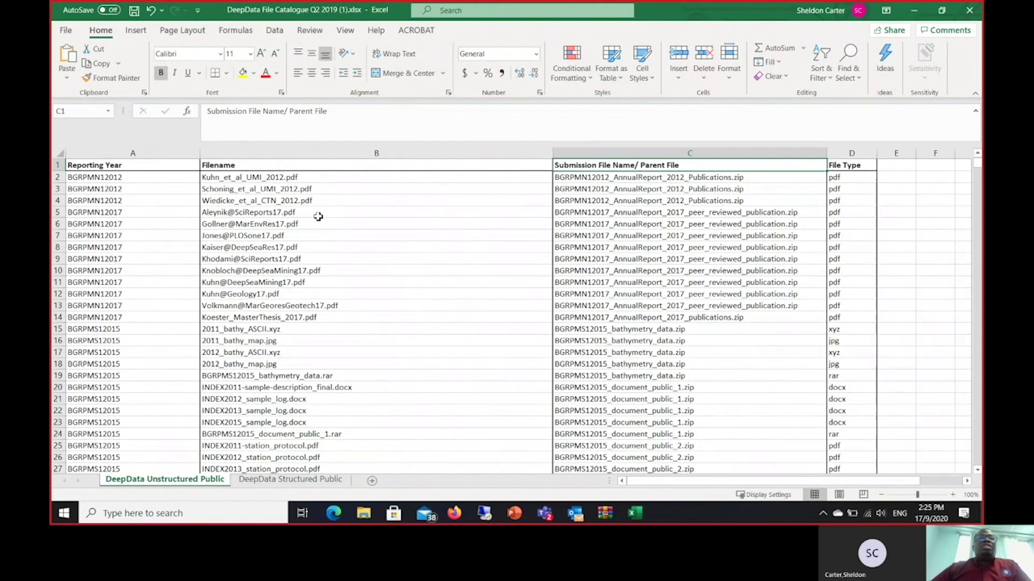
{"action": "scroll", "coordinate": [291, 383], "scroll_direction": "down", "scroll_amount": 7}
{"action": "scroll", "coordinate": [291, 382], "scroll_direction": "down", "scroll_amount": 20}
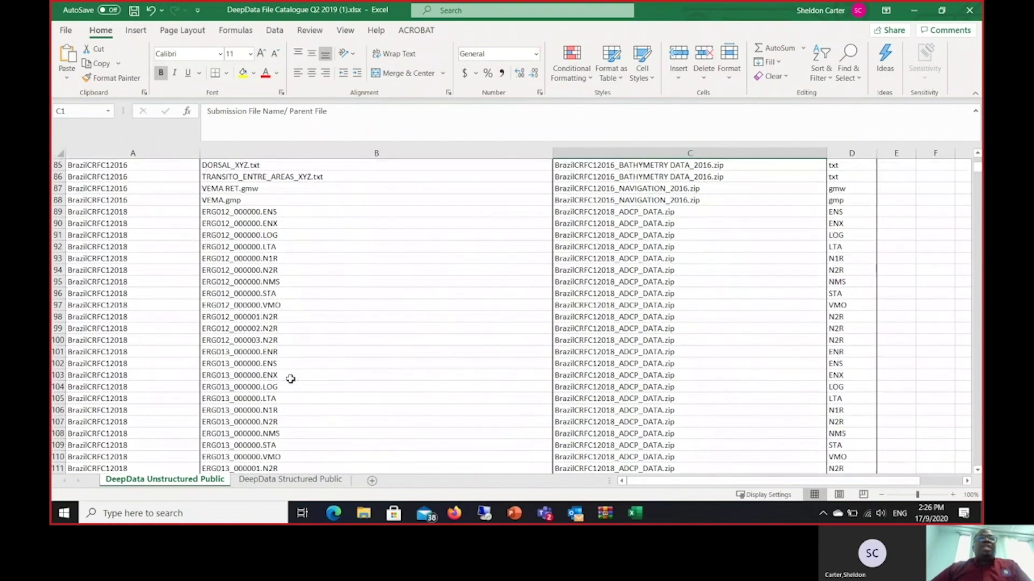
{"action": "scroll", "coordinate": [291, 379], "scroll_direction": "down", "scroll_amount": 19}
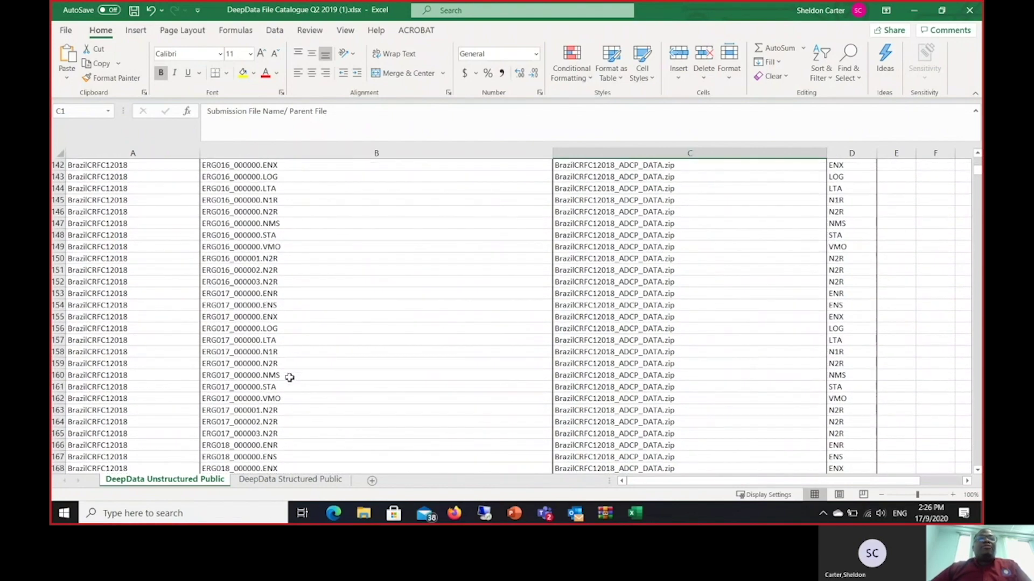
- Minimize both Excel workbooks and bring up DeepData's File Uploads page with its upload list
{"action": "left_click", "coordinate": [919, 15]}
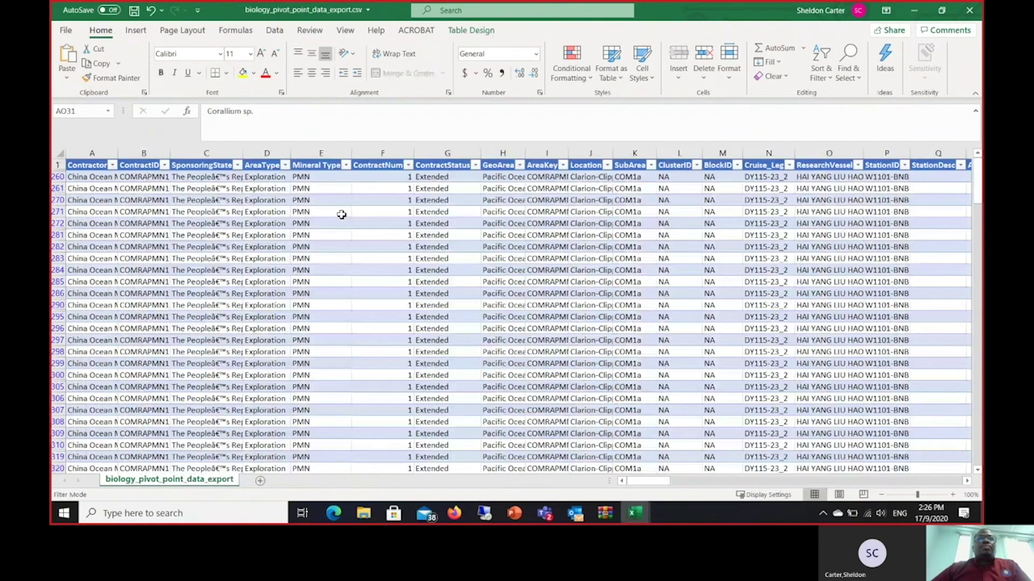
{"action": "left_click", "coordinate": [913, 10]}
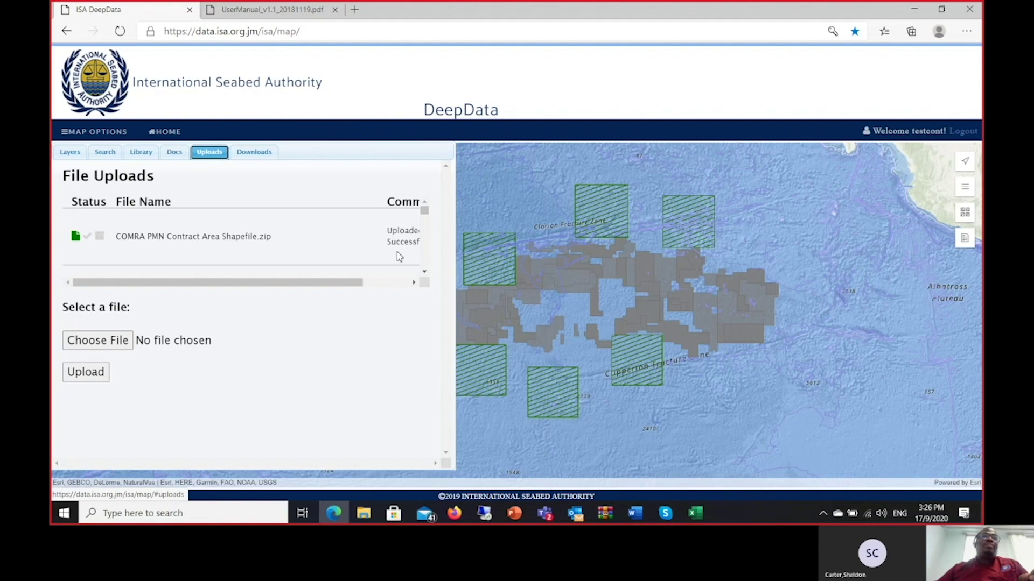
{"action": "left_click", "coordinate": [424, 272]}
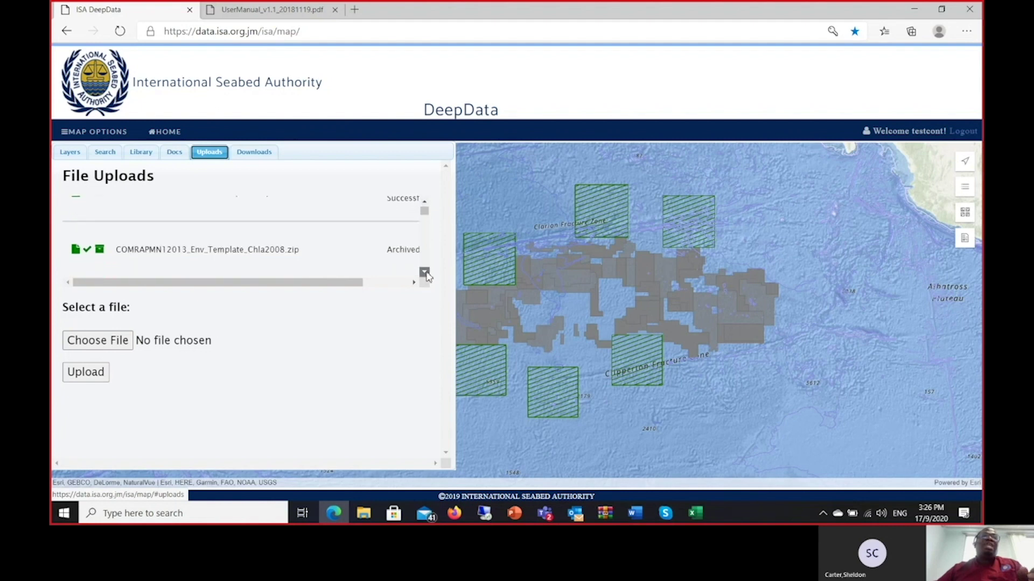
{"action": "left_click", "coordinate": [424, 272]}
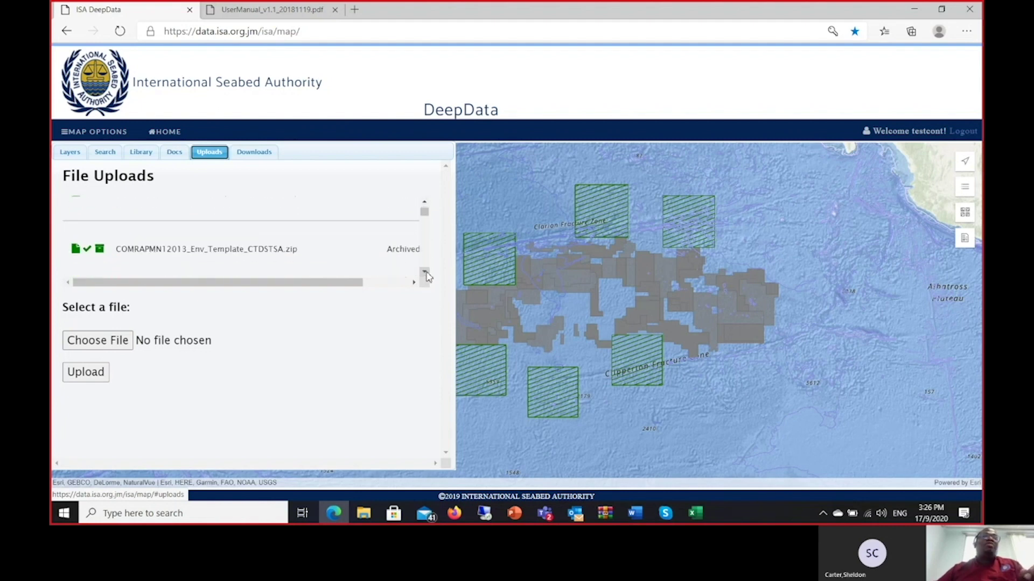
{"action": "left_click", "coordinate": [425, 273]}
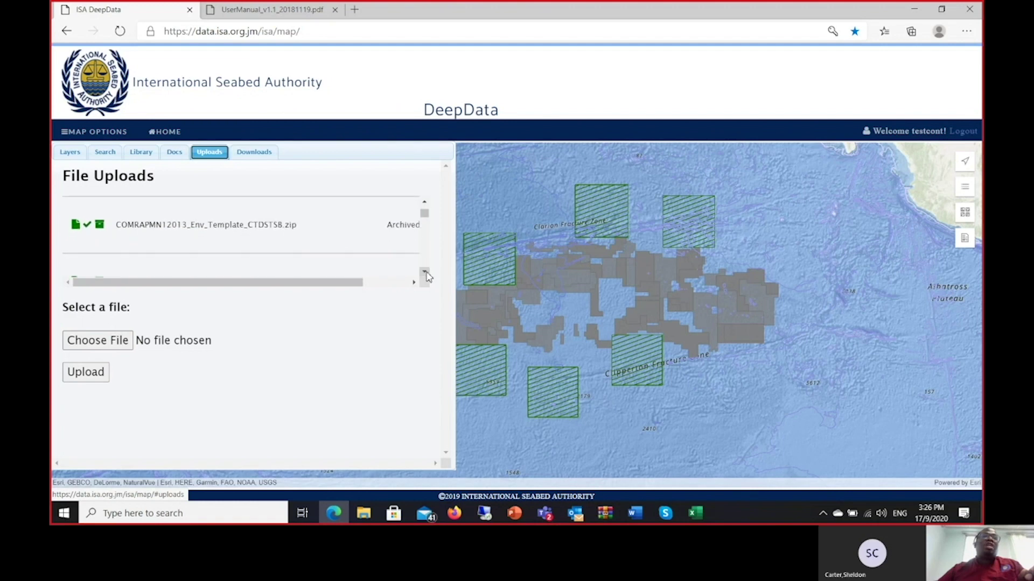
{"action": "left_click", "coordinate": [424, 273]}
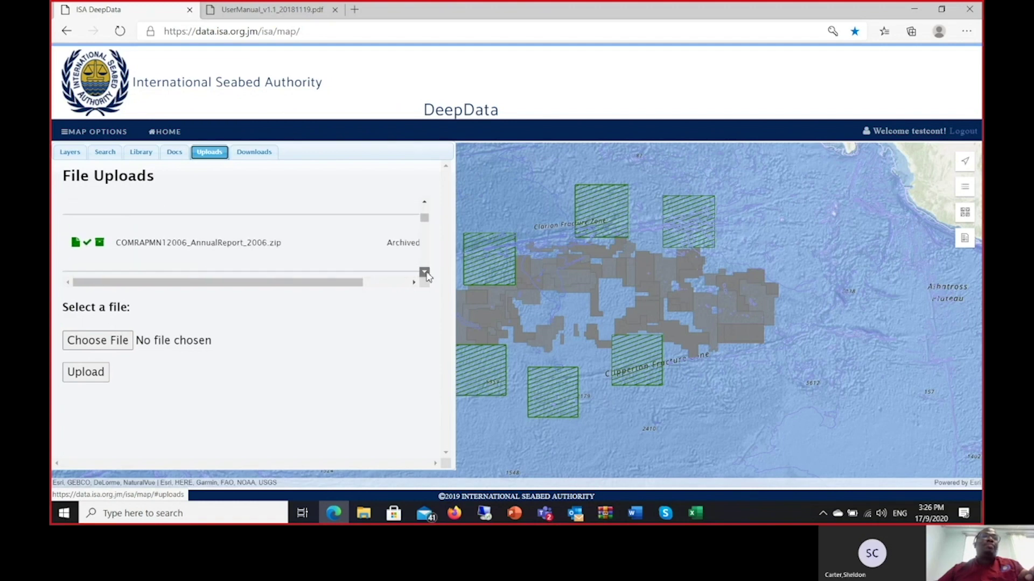
{"action": "left_click", "coordinate": [425, 273]}
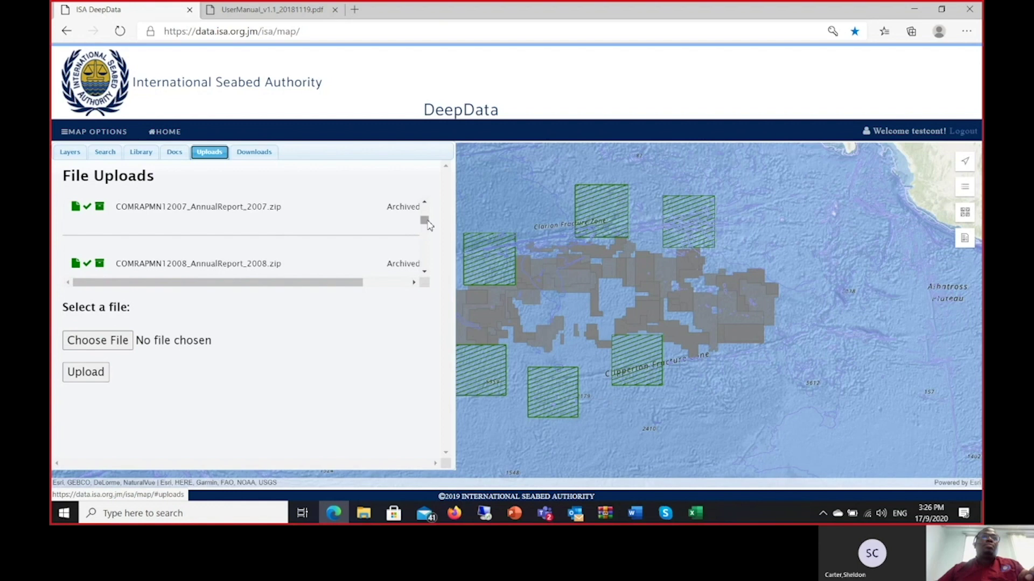
{"action": "left_click_drag", "start_coordinate": [422, 222], "coordinate": [425, 275]}
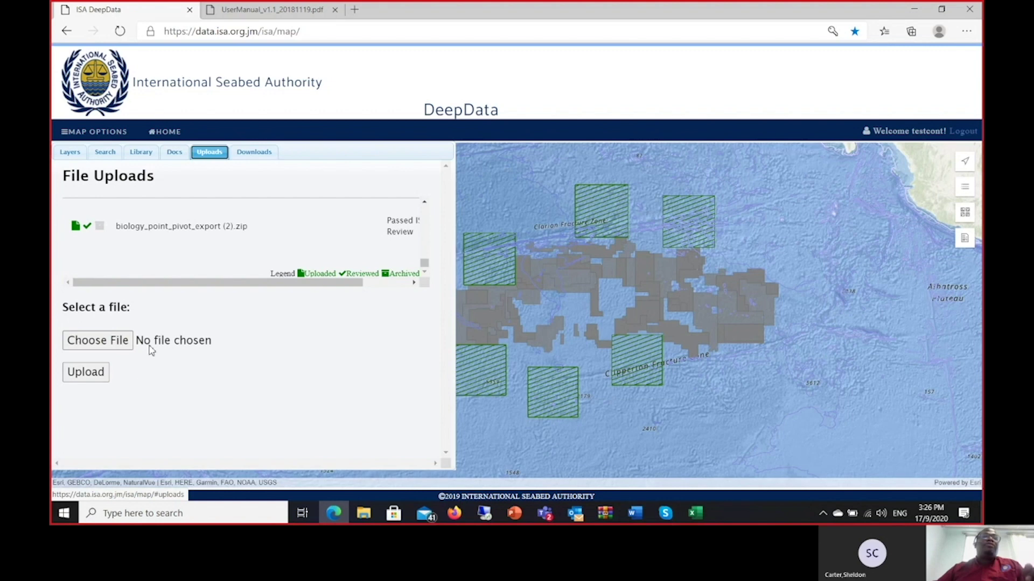
- Choose 01_pmn_exploration_areas_0.zip from Downloads and upload it through the File Uploads form
{"action": "left_click", "coordinate": [94, 340]}
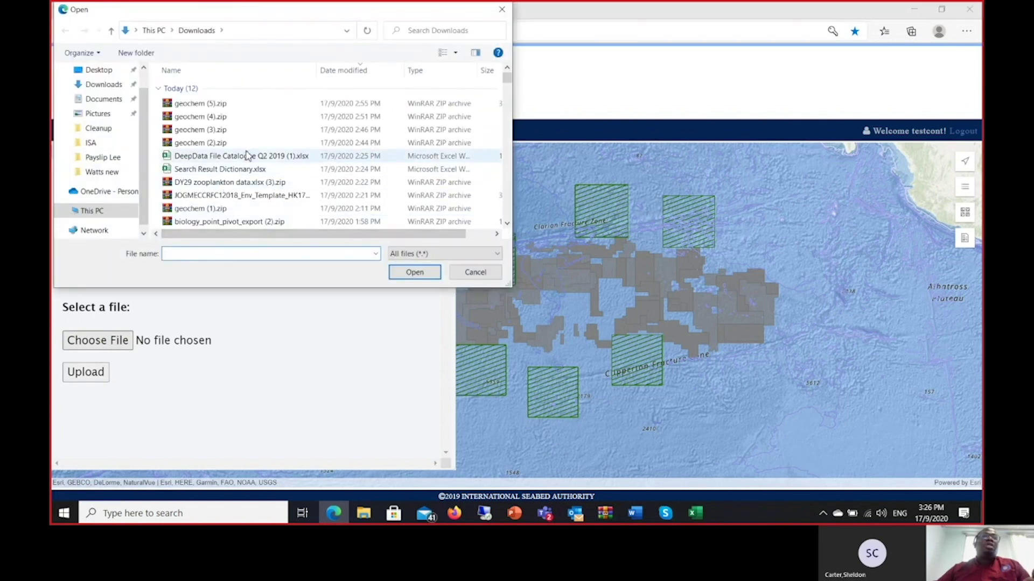
{"action": "scroll", "coordinate": [287, 183], "scroll_direction": "down", "scroll_amount": 1}
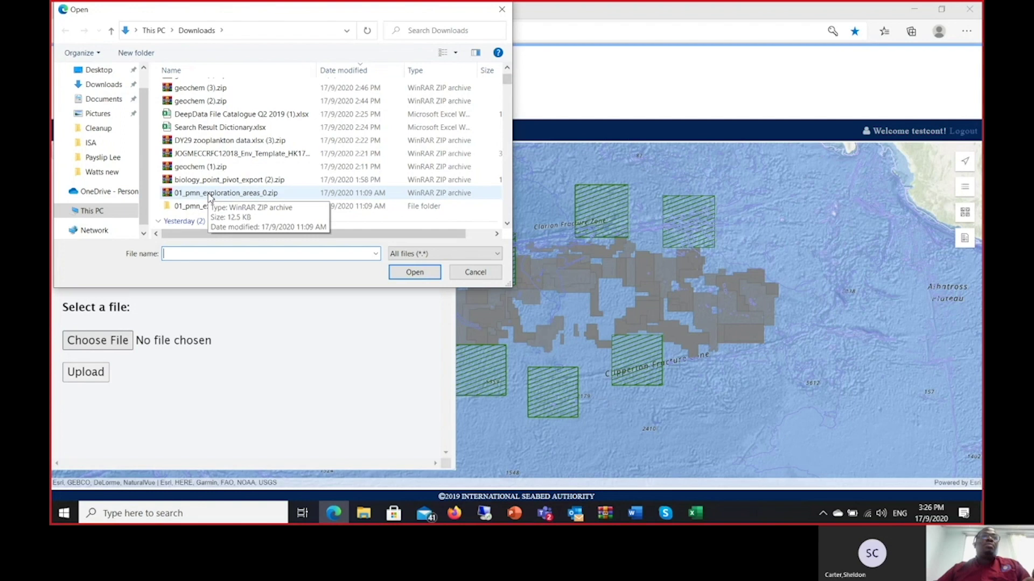
{"action": "left_click", "coordinate": [210, 194]}
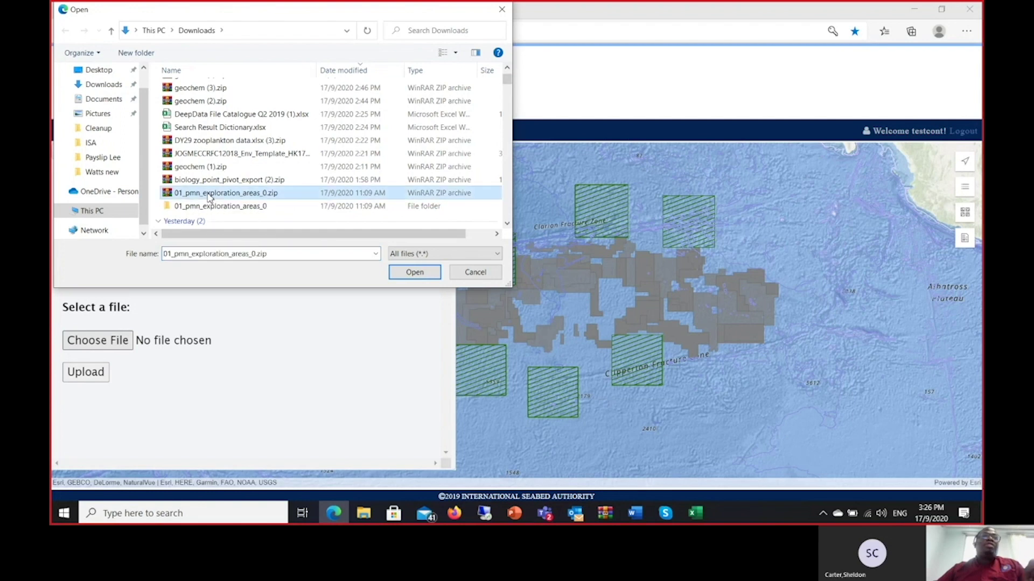
{"action": "left_click", "coordinate": [413, 273]}
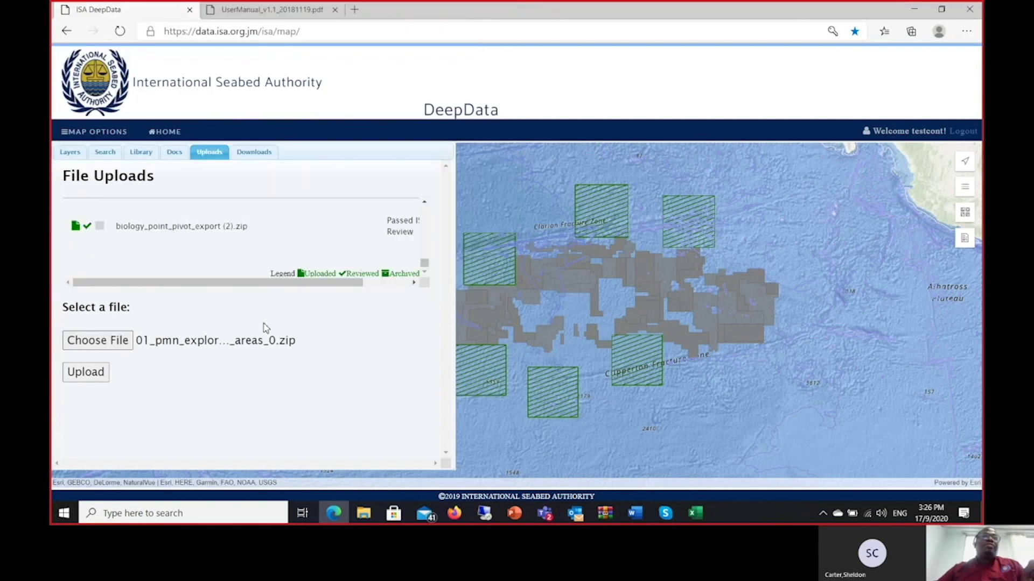
{"action": "left_click", "coordinate": [95, 379]}
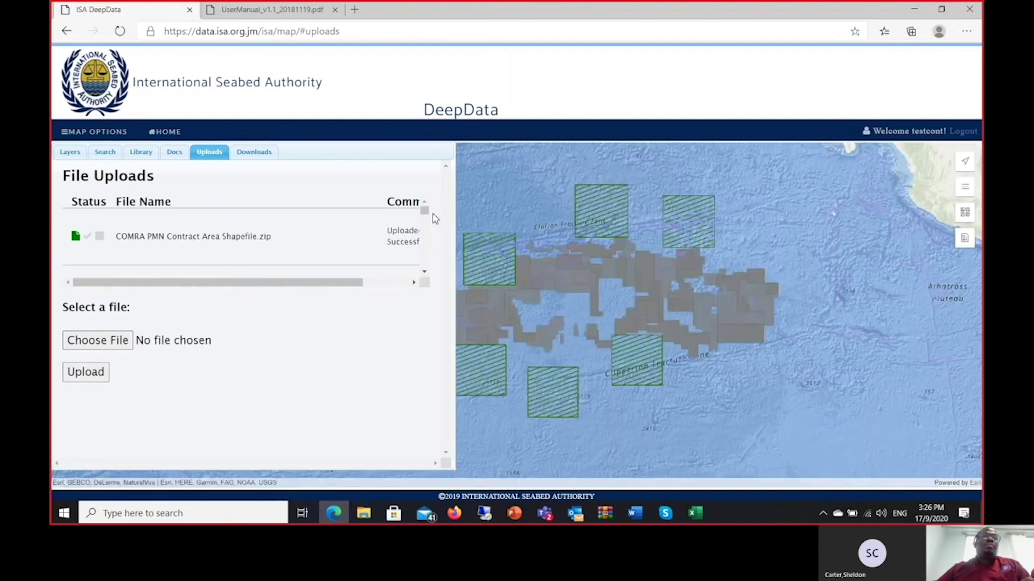
{"action": "left_click_drag", "start_coordinate": [424, 214], "coordinate": [419, 279]}
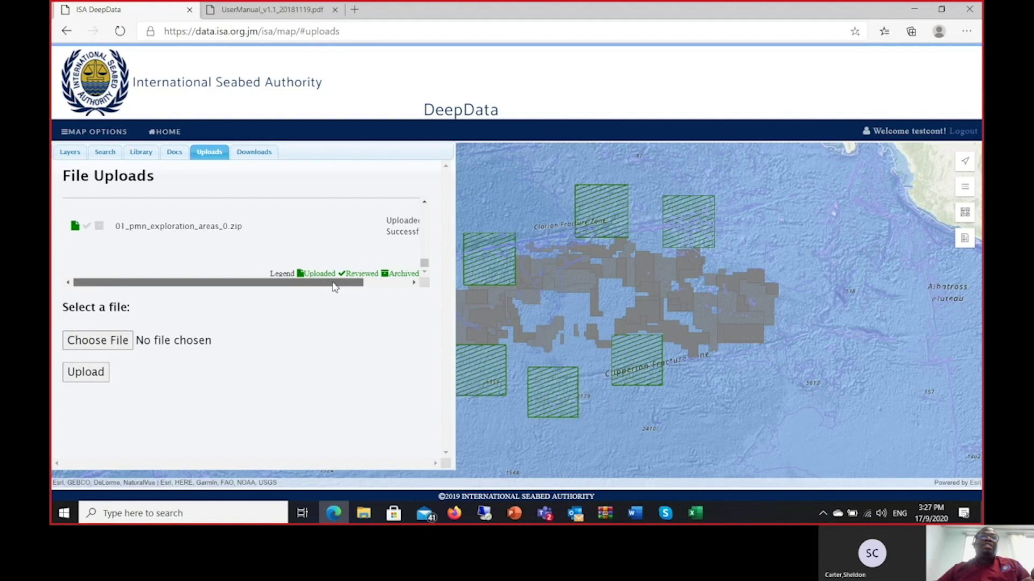
- Scroll the uploads table sideways to read 01_pmn_exploration_areas_0.zip's Uploaded Successfully status and date
{"action": "left_click_drag", "start_coordinate": [335, 283], "coordinate": [381, 281]}
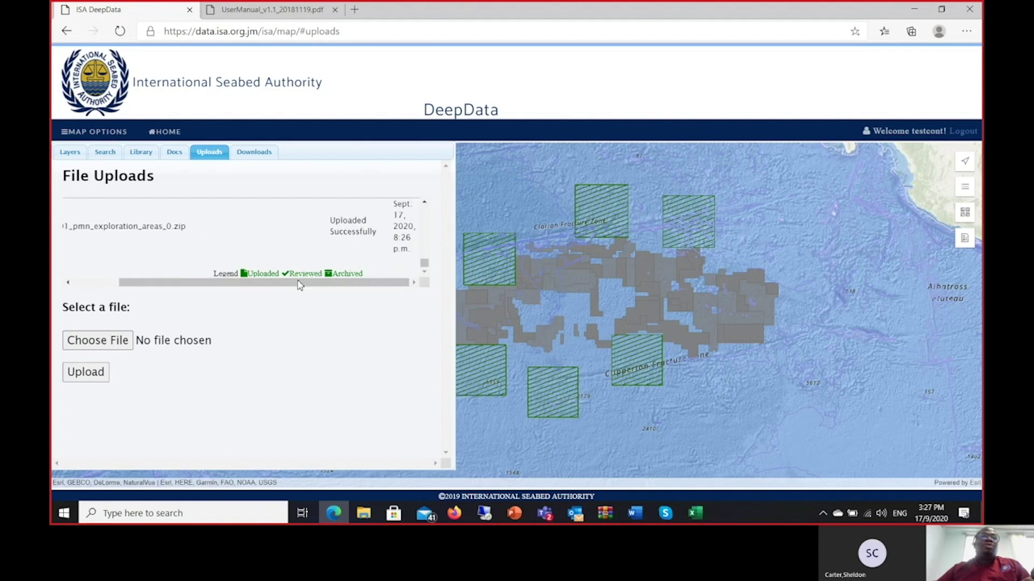
{"action": "left_click_drag", "start_coordinate": [300, 285], "coordinate": [190, 293]}
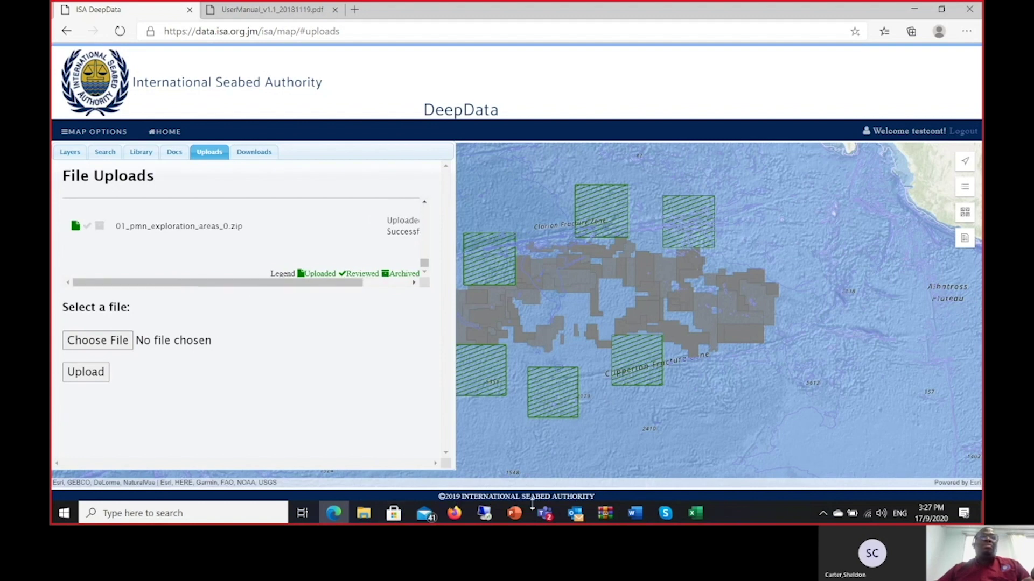
{"action": "left_click", "coordinate": [453, 514]}
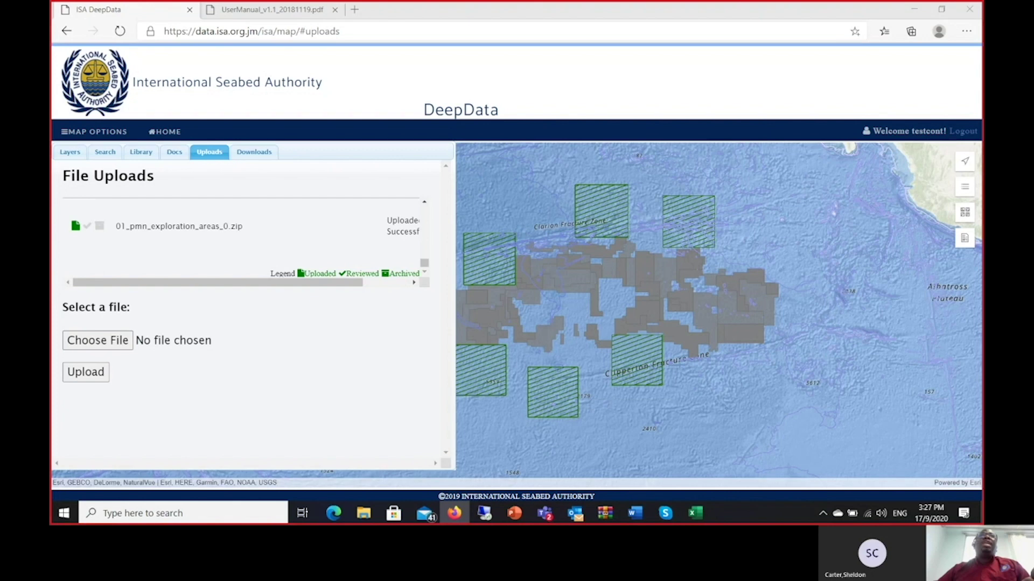
- Reload the DeepData uploads page so 01_pmn_exploration_areas_0.zip shows Passed Review
{"action": "left_click", "coordinate": [363, 32]}
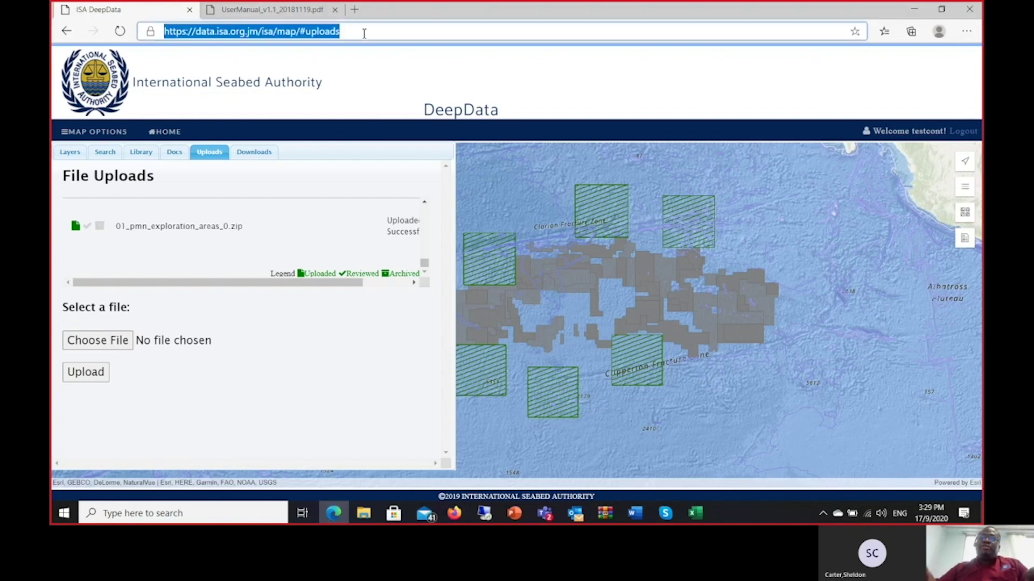
{"action": "key", "text": "Return"}
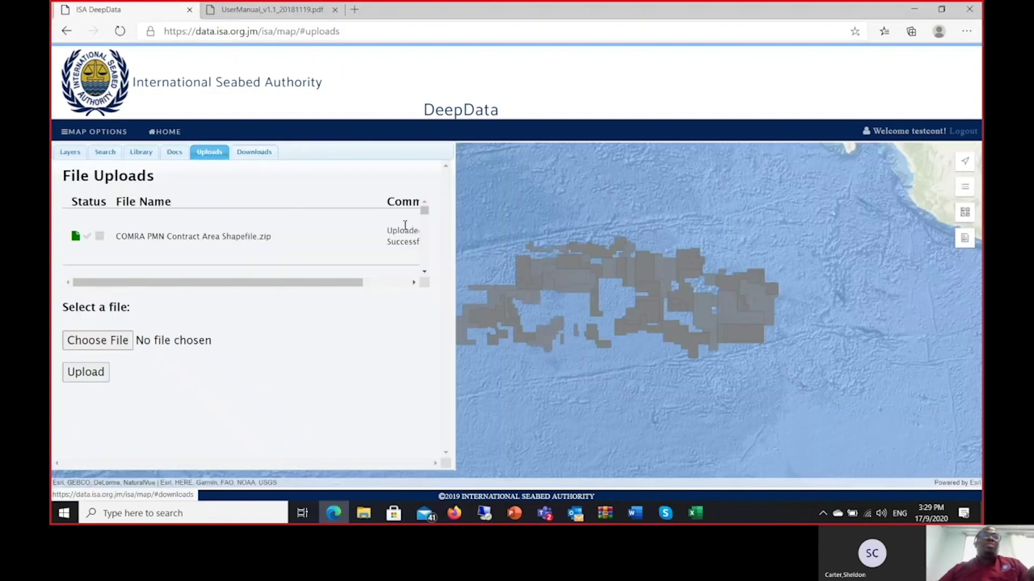
{"action": "left_click_drag", "start_coordinate": [423, 210], "coordinate": [425, 267]}
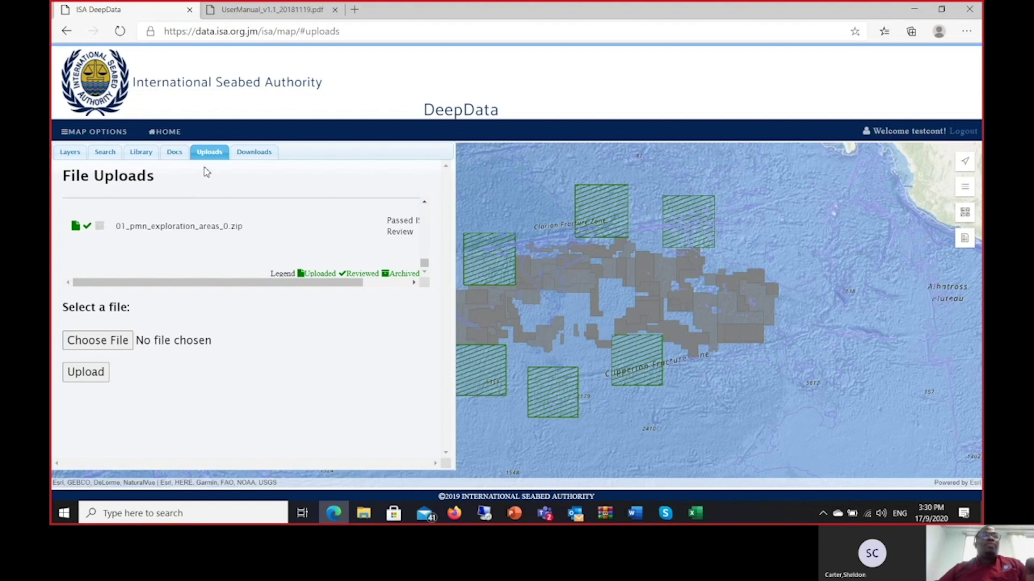
- Download COMRA_PMN_Contract_Area_Shapefile.zip from DeepData's Downloads file list
{"action": "left_click", "coordinate": [254, 152]}
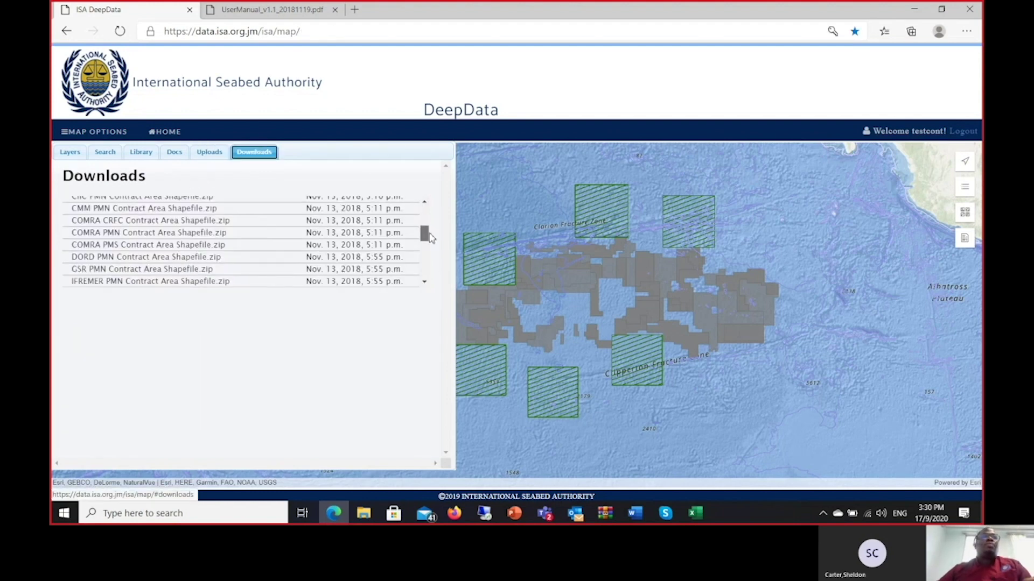
{"action": "scroll", "coordinate": [183, 243], "scroll_direction": "up", "scroll_amount": 5}
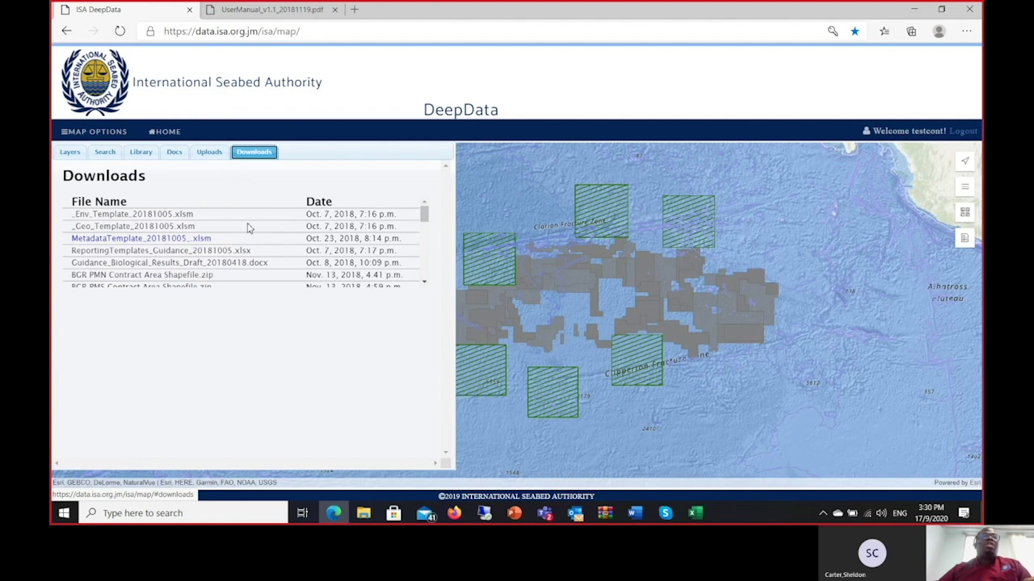
{"action": "left_click_drag", "start_coordinate": [425, 215], "coordinate": [434, 240]}
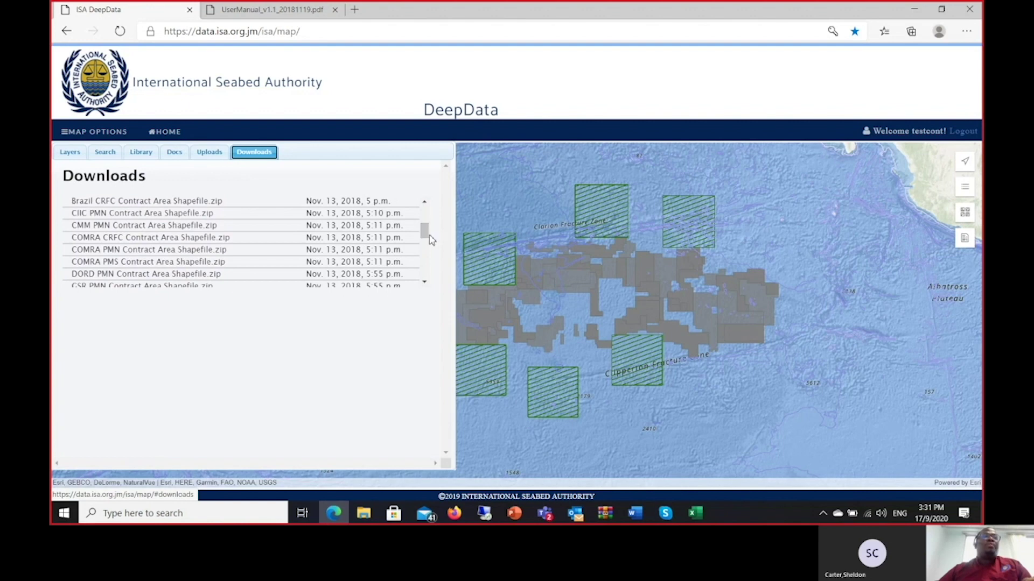
{"action": "left_click", "coordinate": [174, 251]}
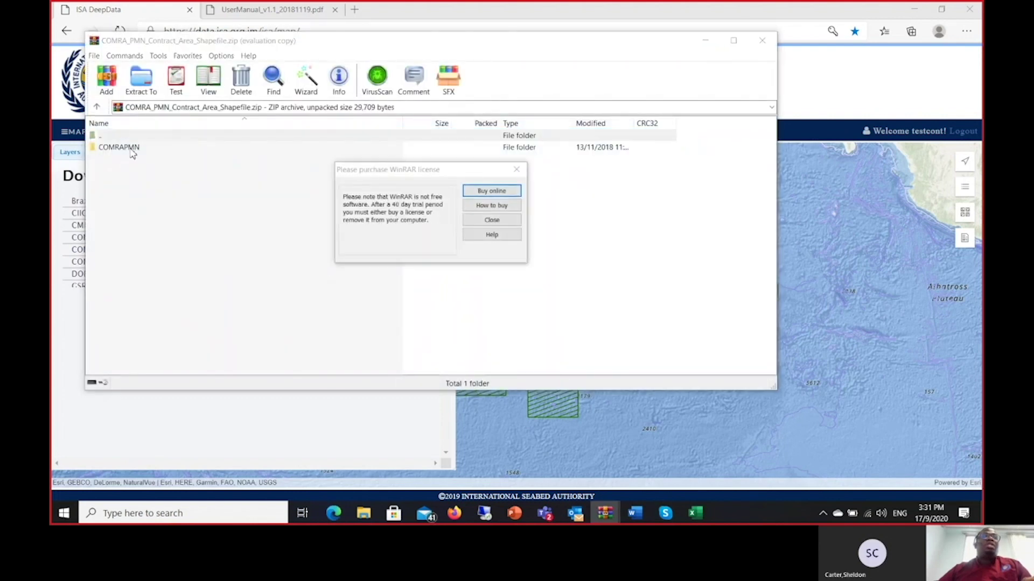
- Dismiss the WinRAR licence reminder, inspect the COMRAPMN folder's shapefile components, then minimize WinRAR
{"action": "key", "text": "Escape"}
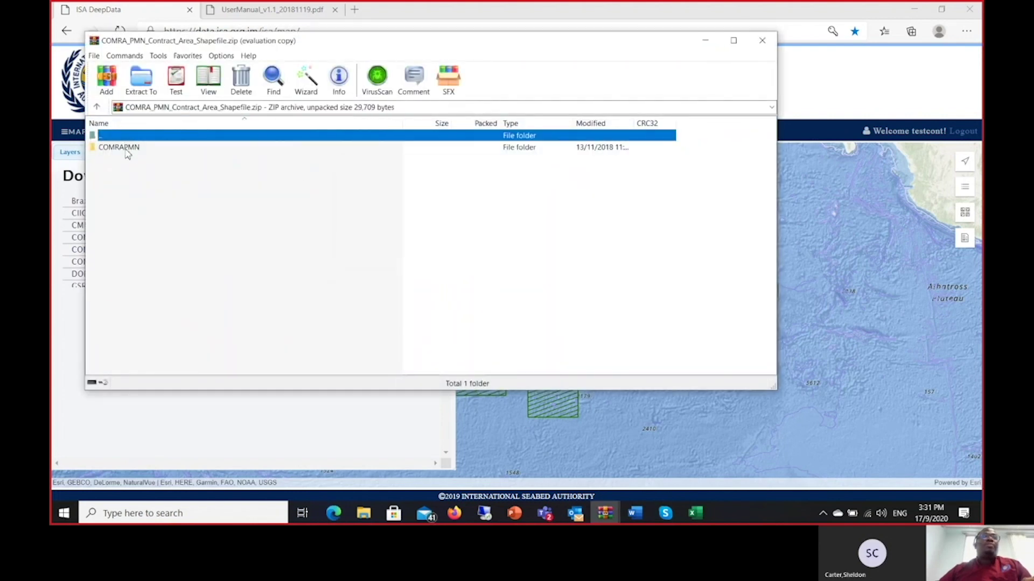
{"action": "double_click", "coordinate": [127, 149]}
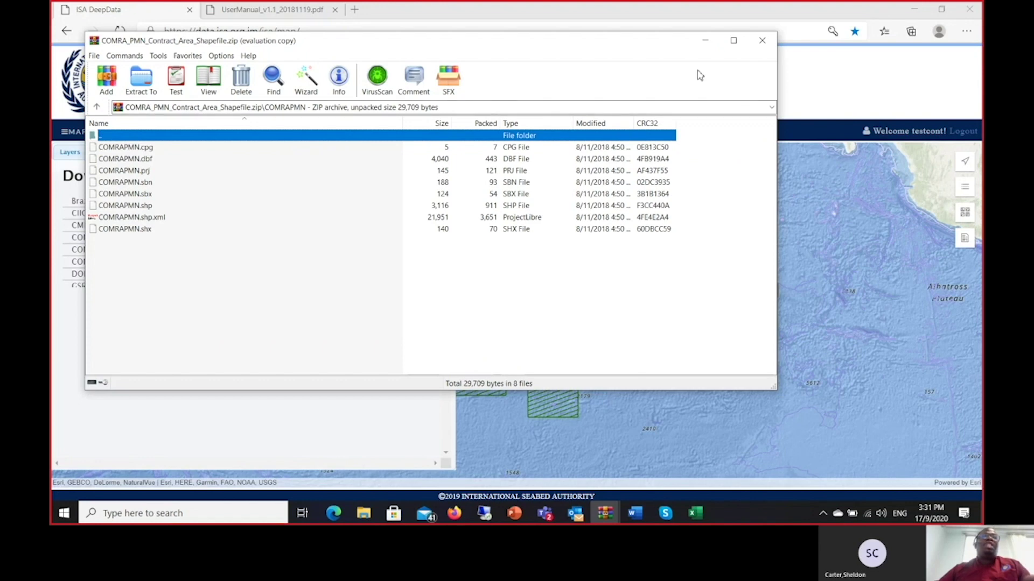
{"action": "left_click", "coordinate": [705, 40]}
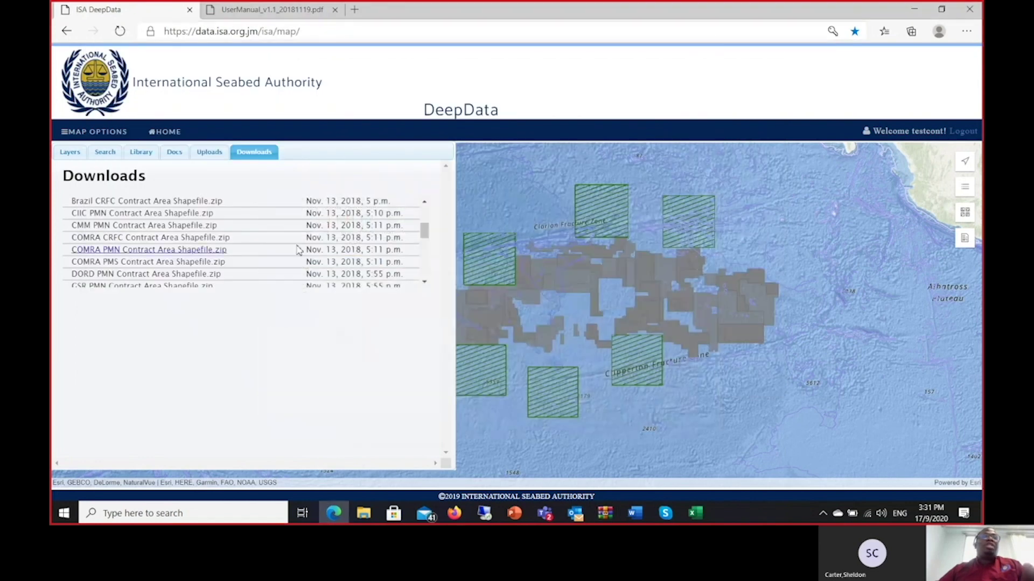
{"action": "scroll", "coordinate": [254, 248], "scroll_direction": "up", "scroll_amount": 4}
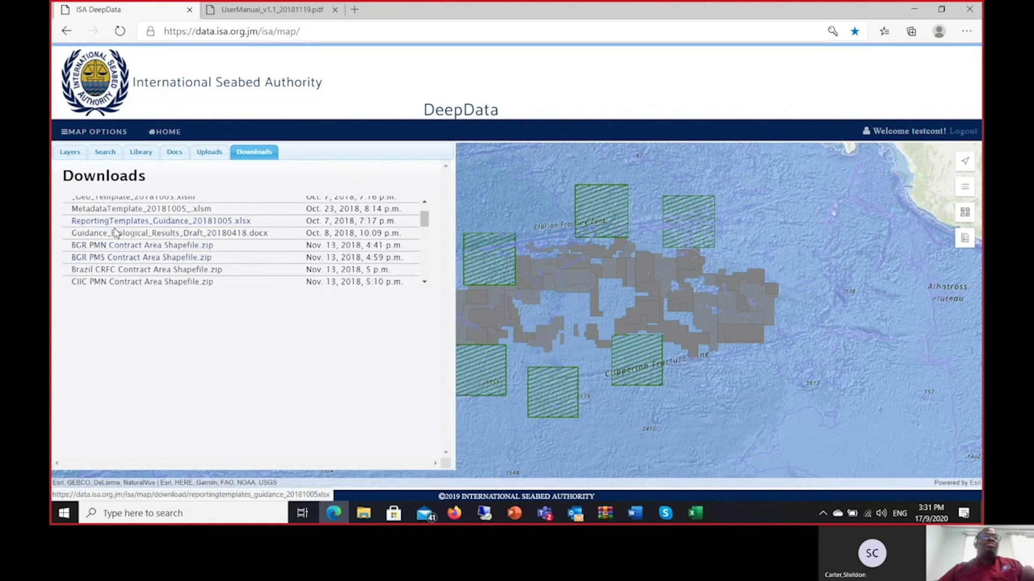
{"action": "scroll", "coordinate": [209, 237], "scroll_direction": "up", "scroll_amount": 3}
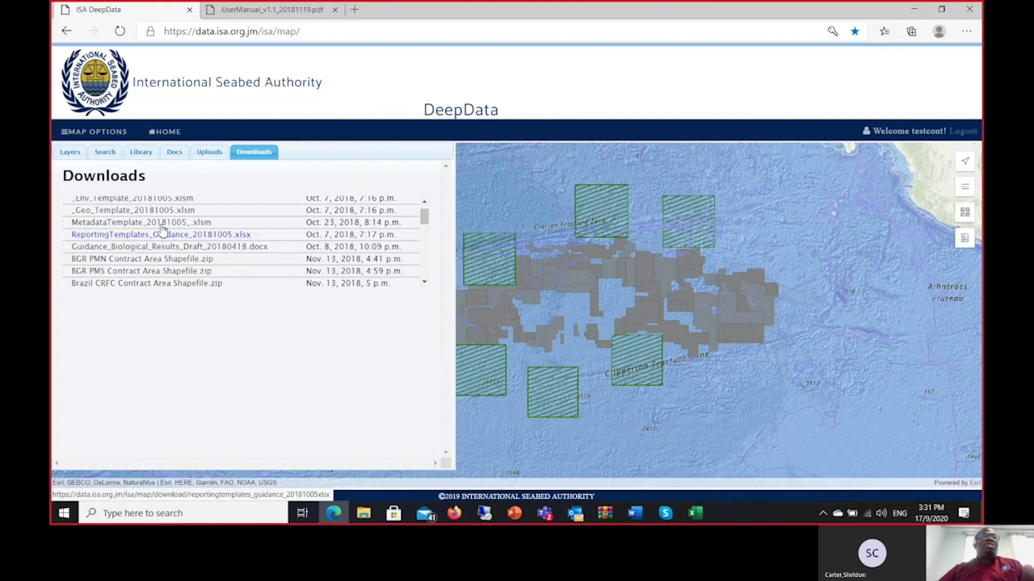